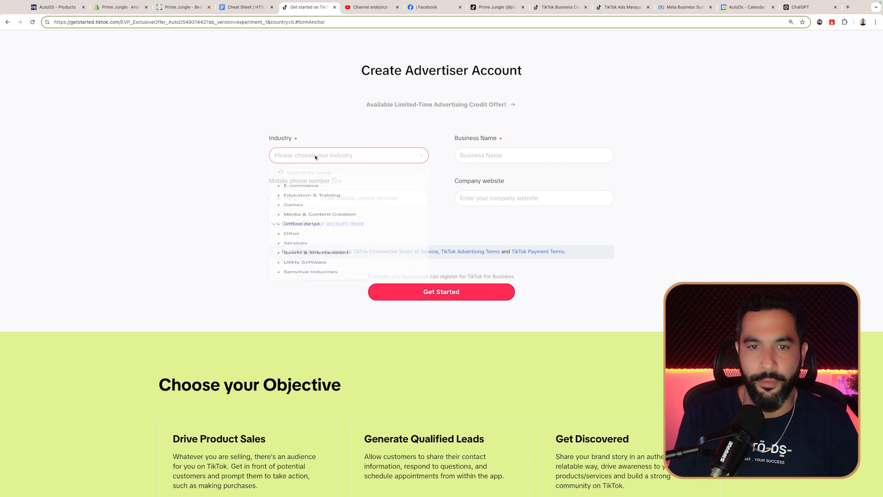
Step: Set the advertiser's industry to Other and the business name to Prime Jungle
click(298, 199)
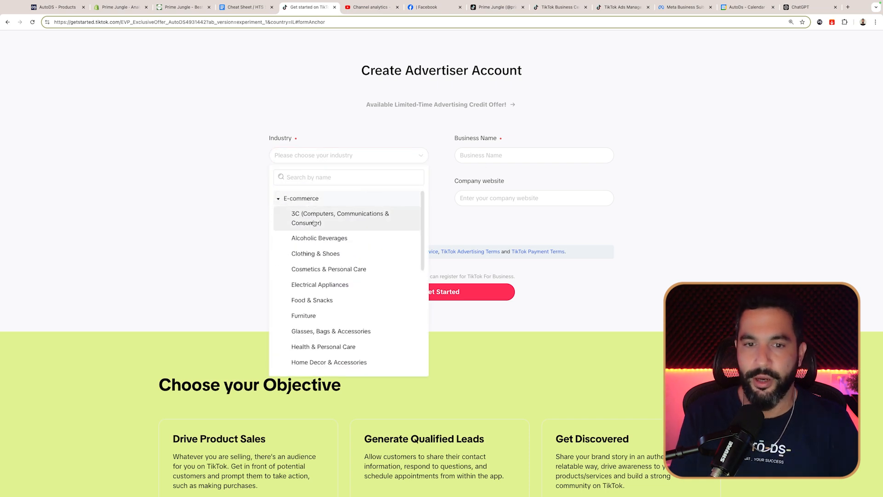
scroll(322, 248, down, 1)
scroll(340, 261, down, 3)
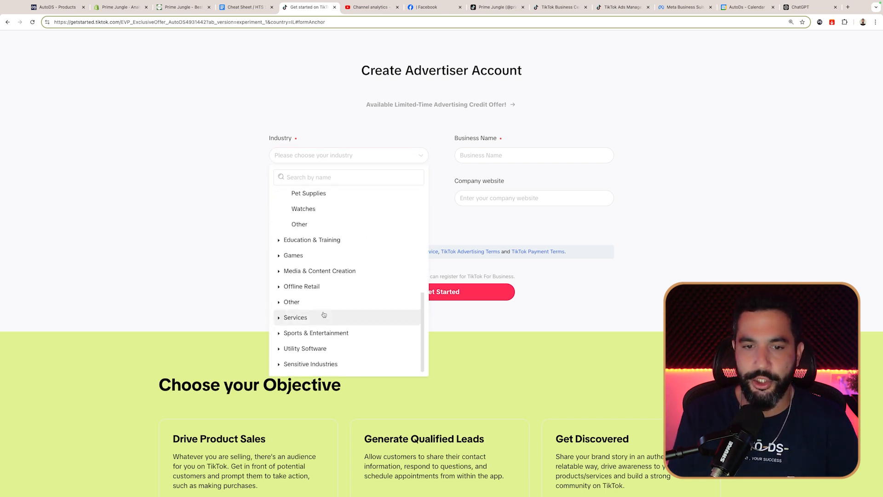
click(309, 224)
click(487, 154)
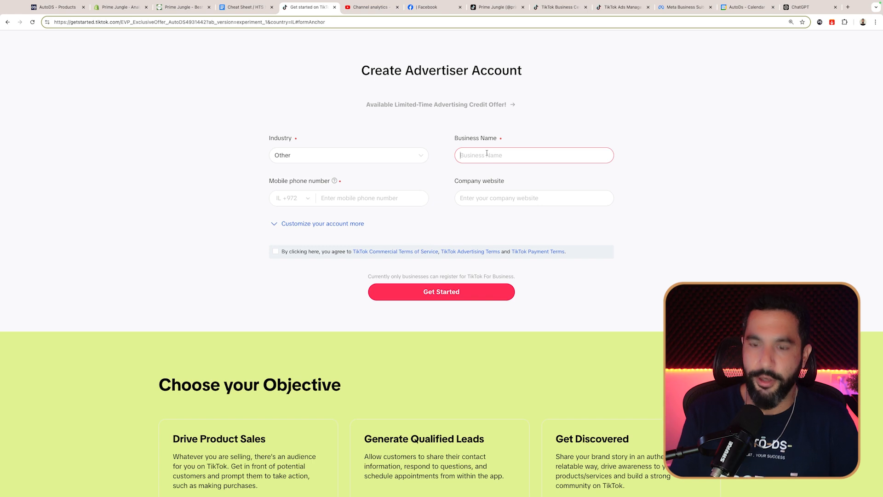
text(Prime Jungle)
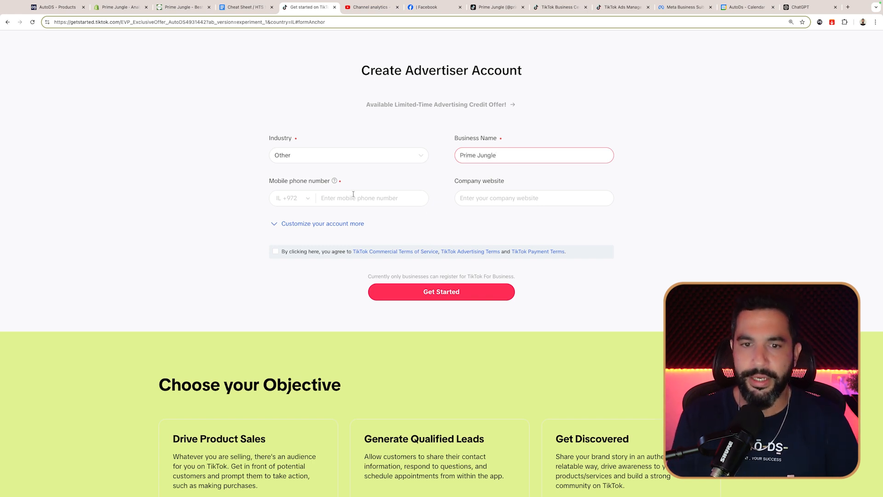
Step: Expand 'Customize your account more' to review billing country, time zone and currency
click(326, 225)
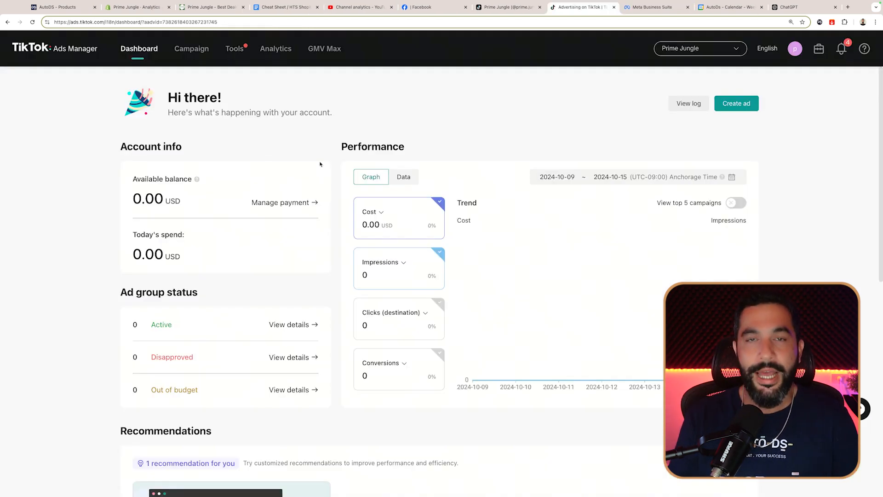
scroll(320, 164, down, 1)
scroll(321, 165, down, 10)
scroll(366, 157, up, 10)
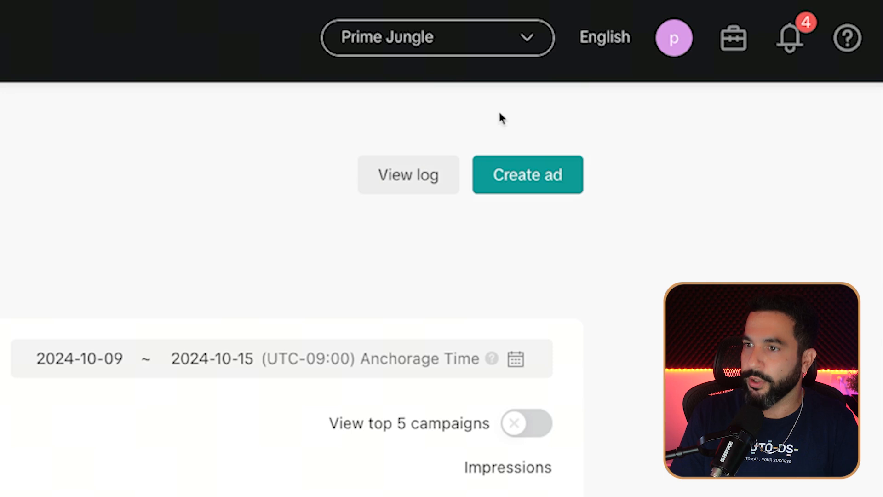
Step: Start a new ad campaign and choose Website conversions as the advertising objective
click(529, 180)
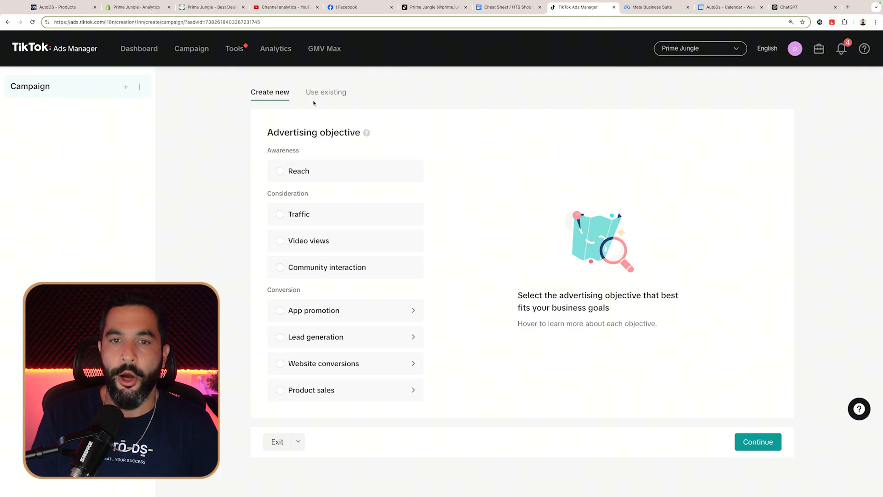
drag(266, 134, 358, 134)
click(357, 134)
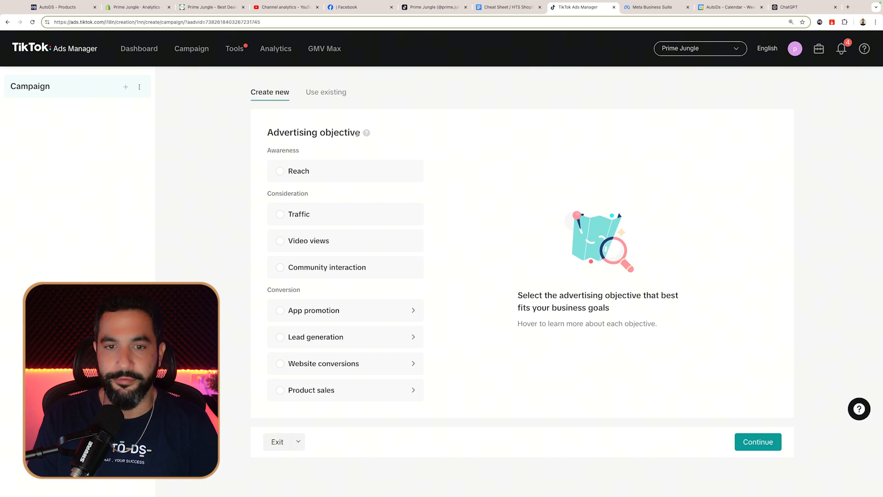
mouse_move(296, 175)
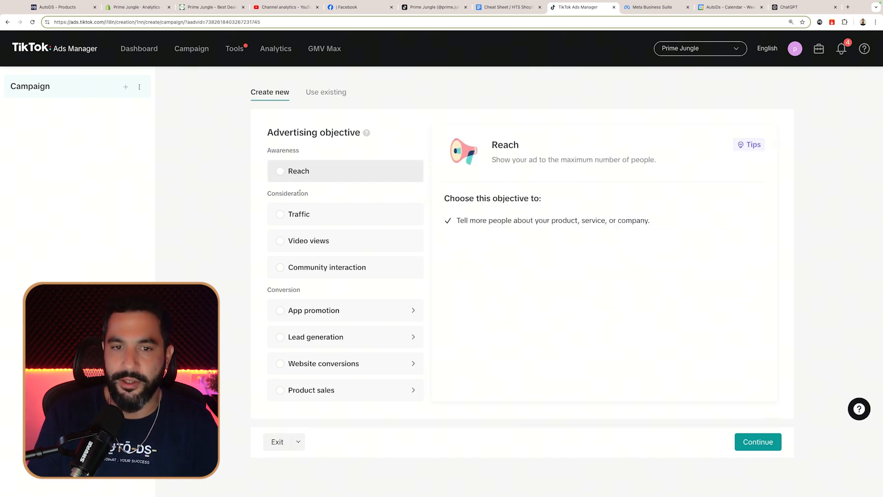
mouse_move(304, 214)
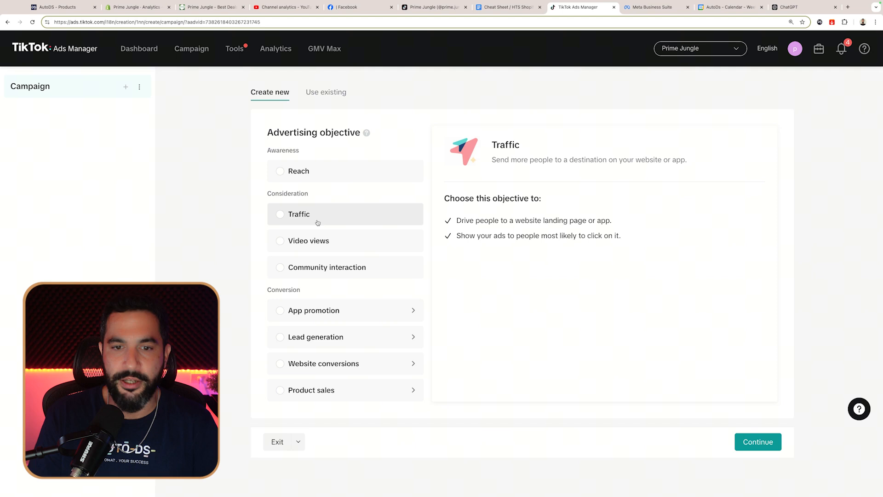
mouse_move(309, 240)
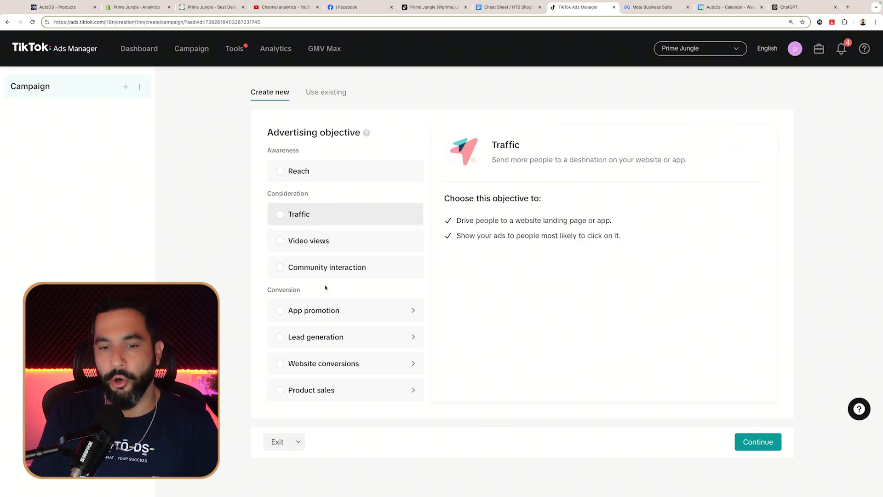
mouse_move(319, 366)
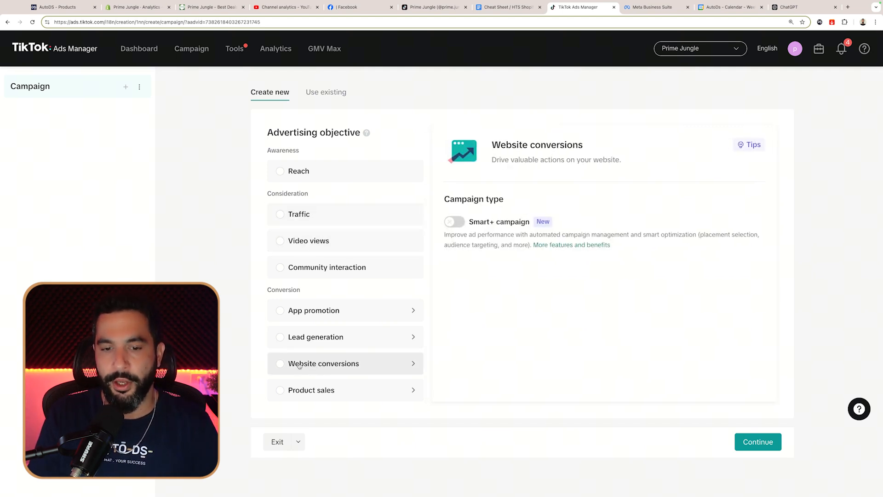
click(280, 366)
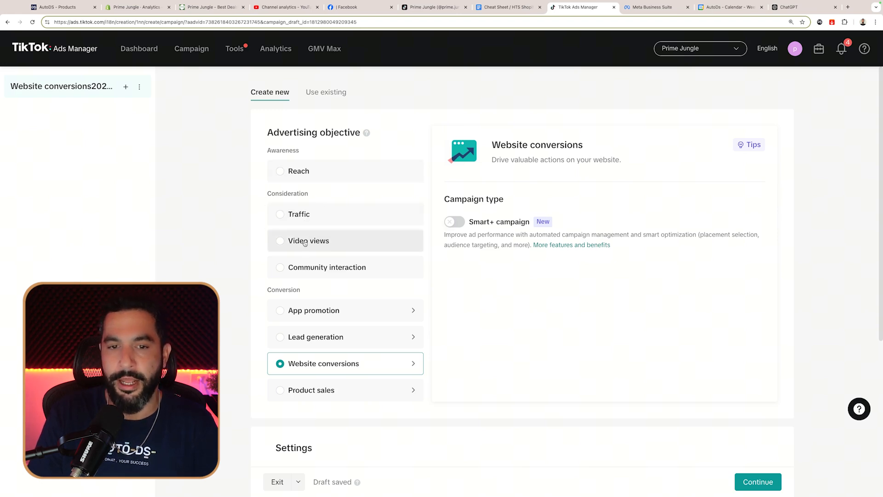
Step: Review the Campaign type section, leaving the Smart+ campaign option off
drag(446, 199, 532, 224)
click(488, 222)
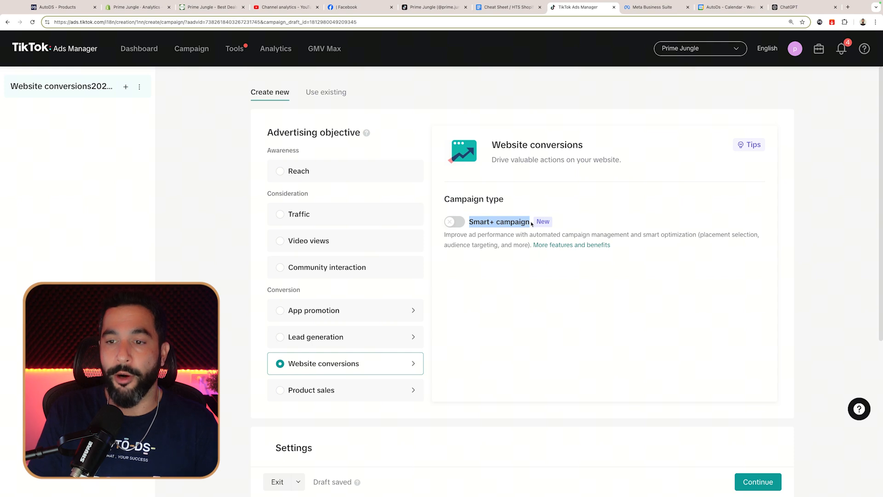
mouse_move(543, 223)
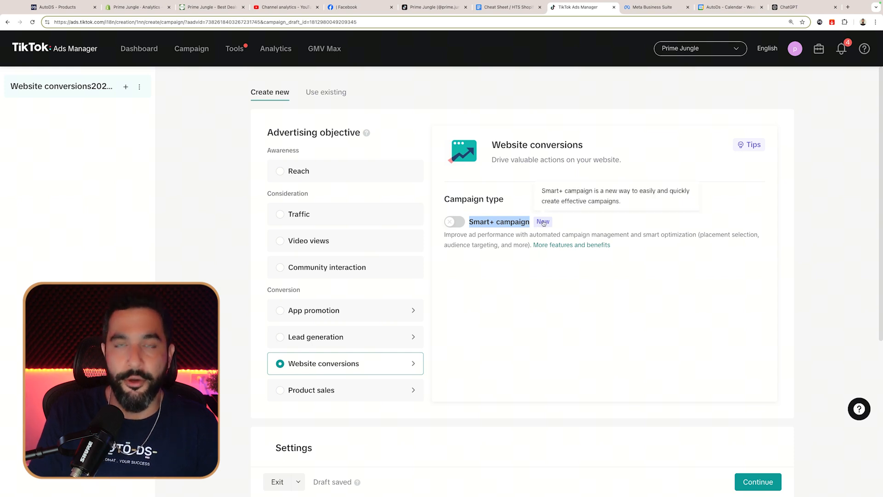
click(486, 241)
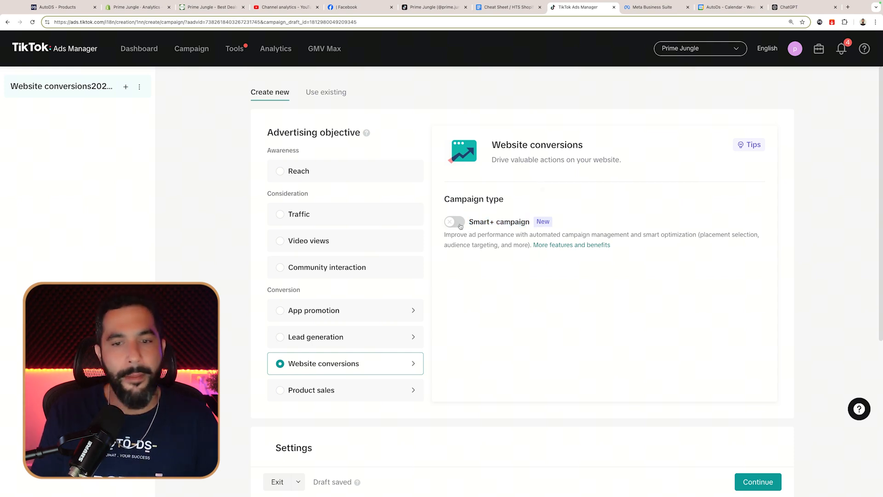
scroll(495, 265, down, 3)
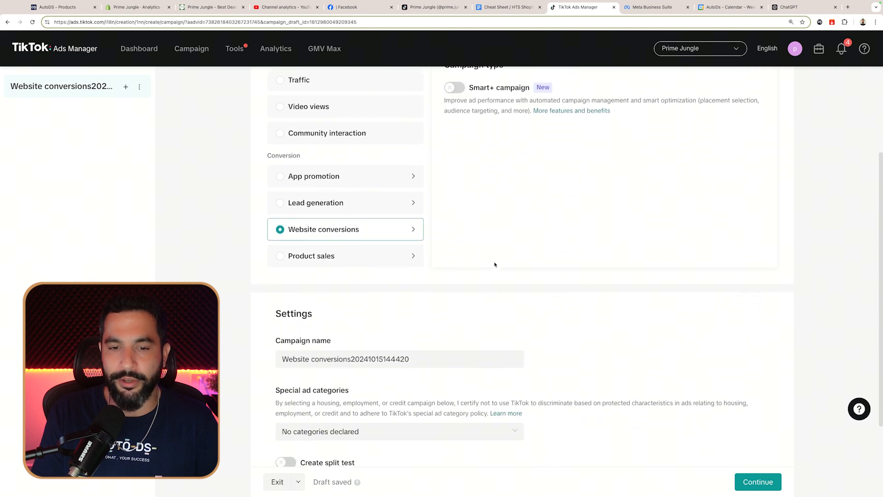
scroll(494, 262, up, 3)
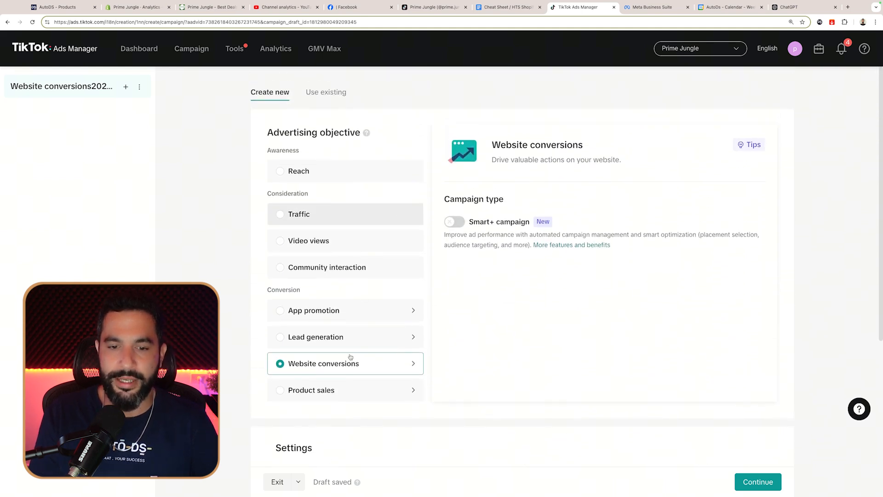
scroll(350, 357, down, 8)
Step: Name the campaign Furmist Tro and leave special ad categories undeclared
drag(409, 270, 271, 273)
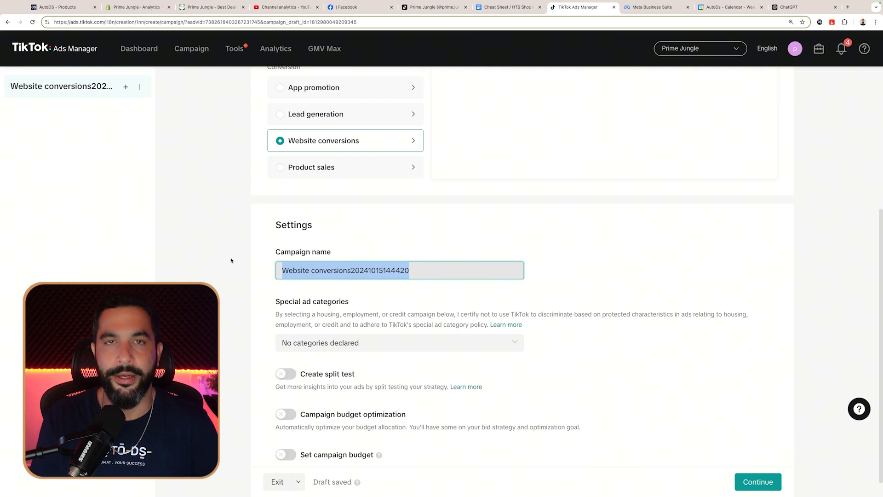
text(Furmist Tro)
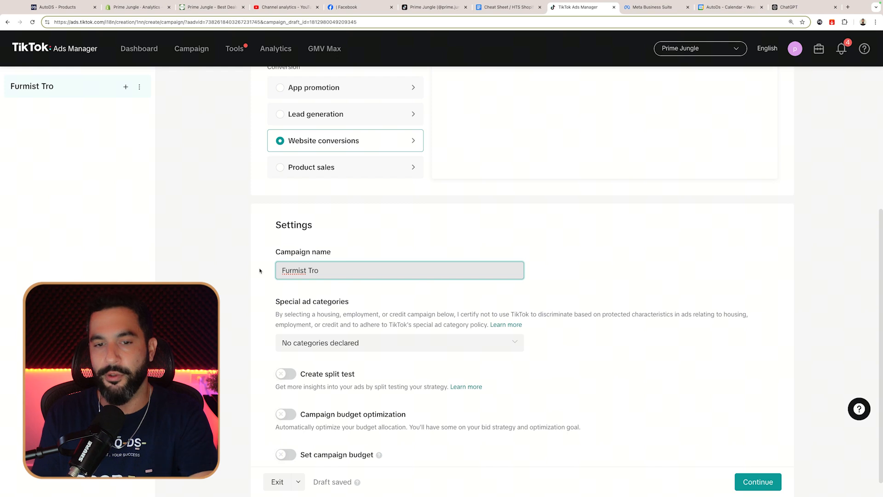
scroll(259, 271, down, 1)
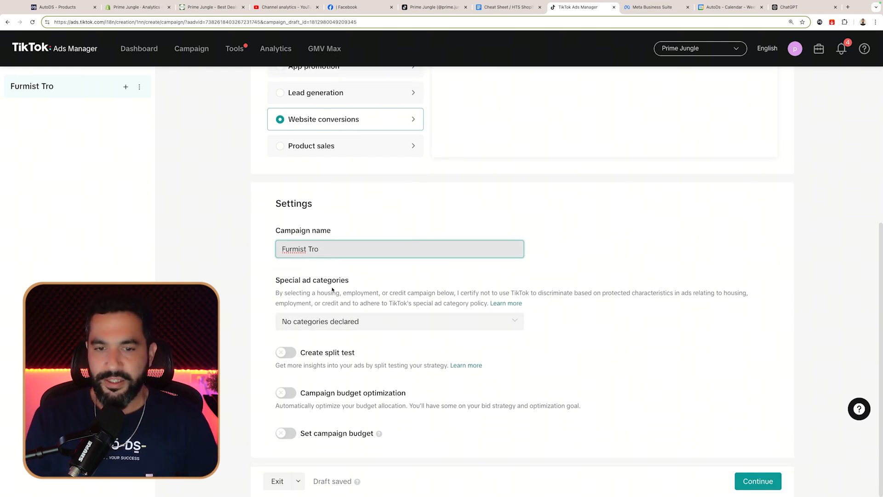
click(355, 325)
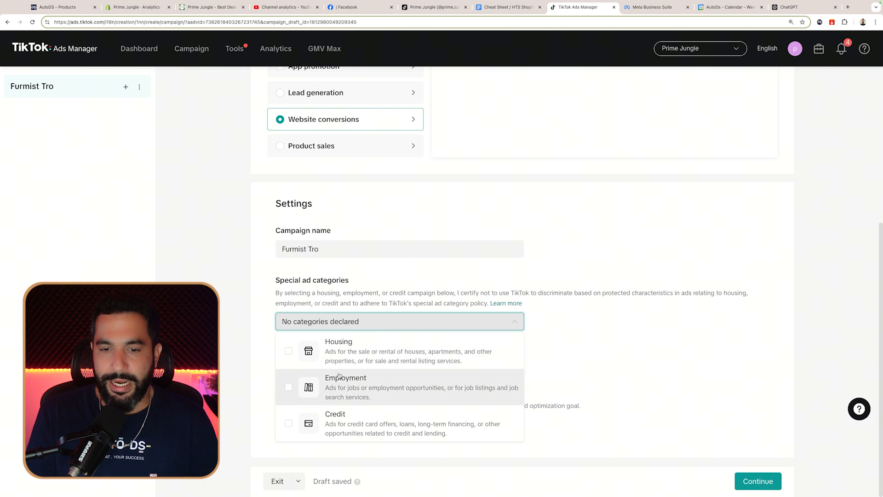
click(263, 364)
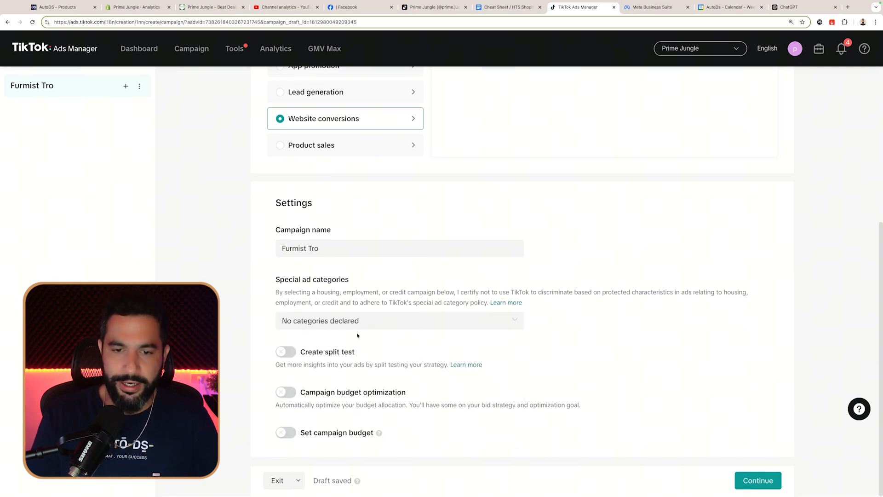
Step: Try split test, budget optimization and campaign budget toggles, leaving all three off
click(287, 353)
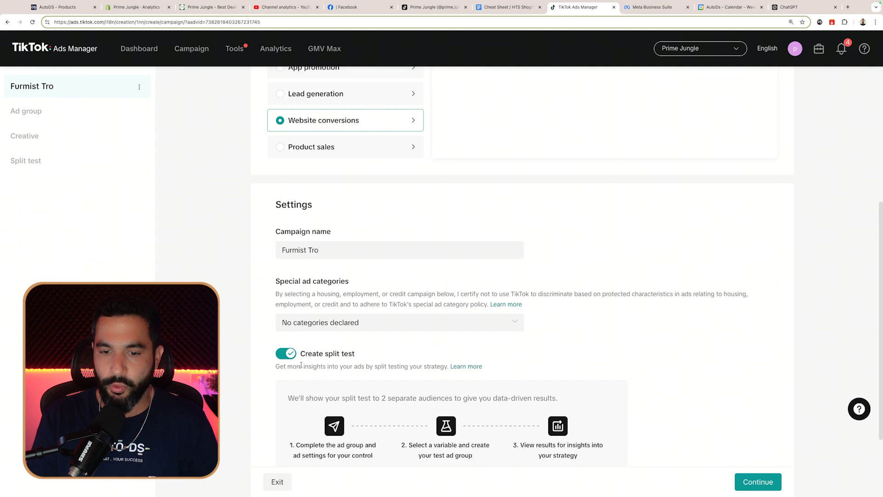
scroll(304, 366, down, 1)
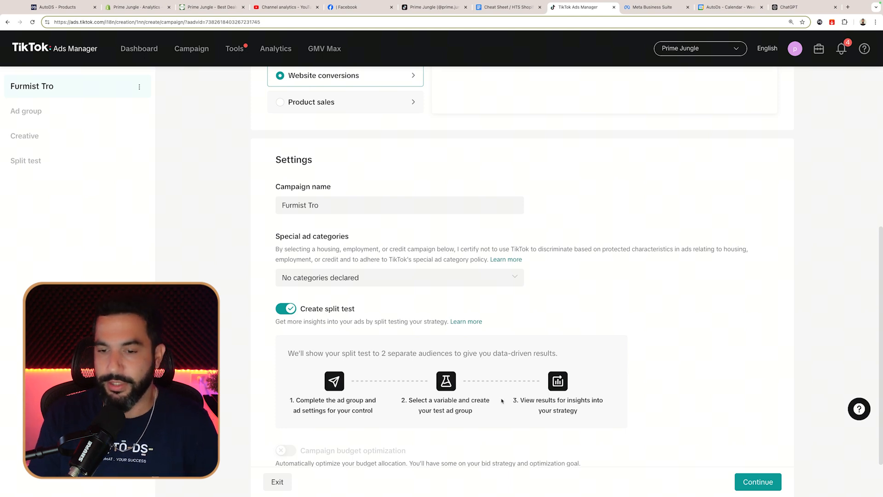
click(293, 309)
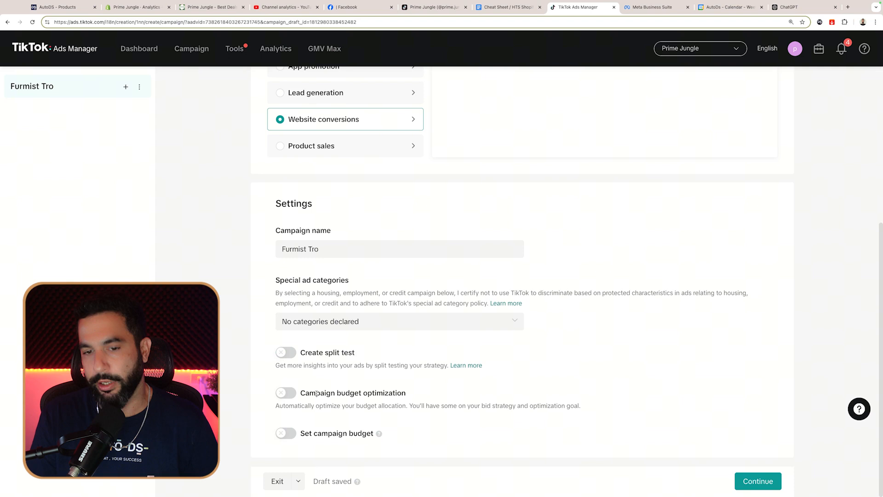
click(286, 394)
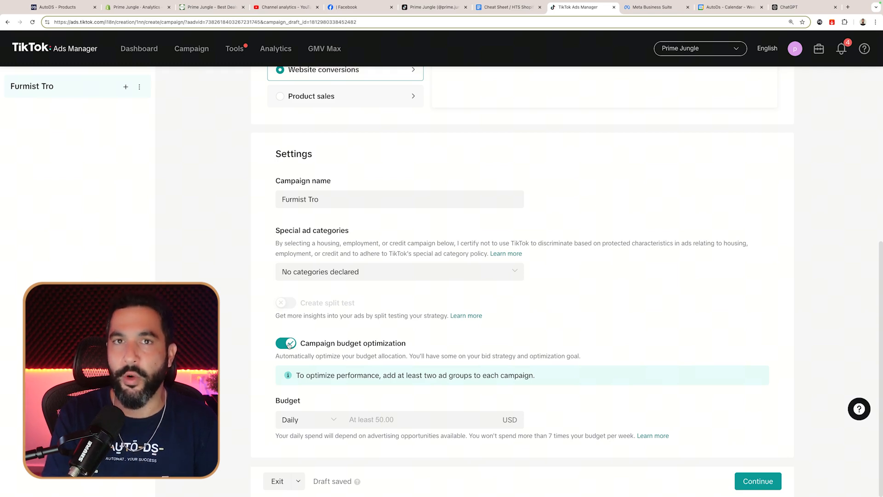
click(286, 344)
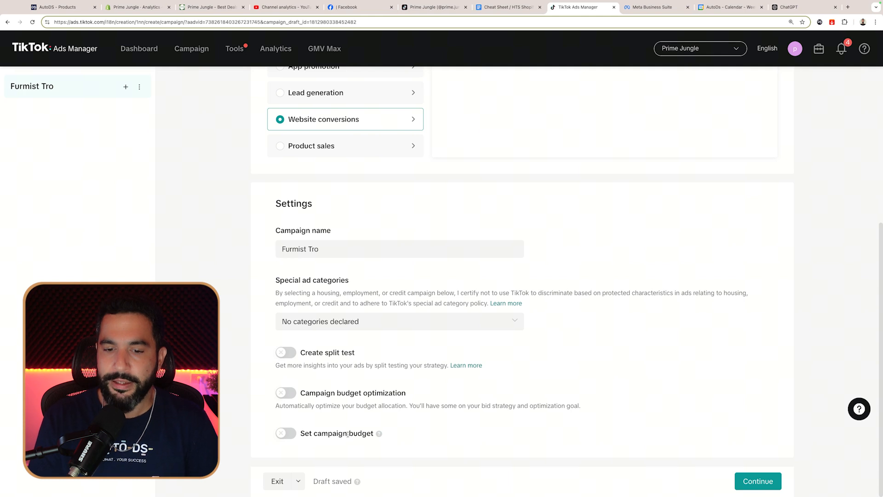
click(287, 433)
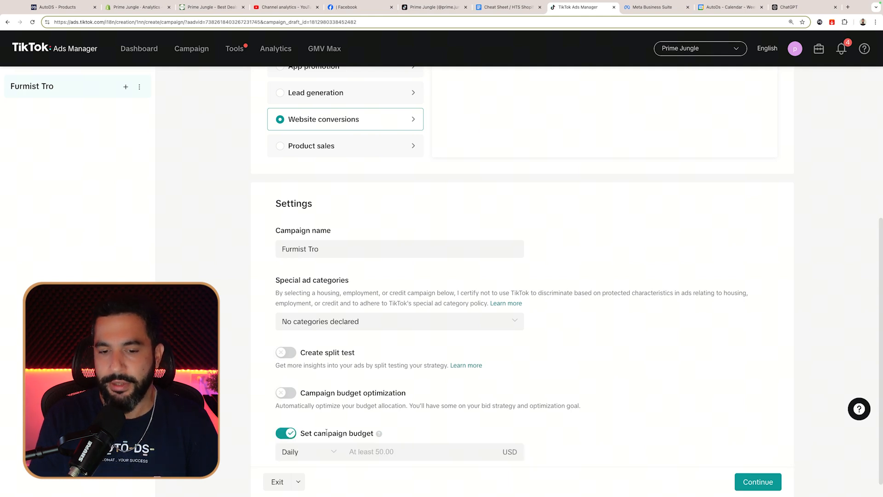
scroll(289, 418, down, 1)
click(288, 415)
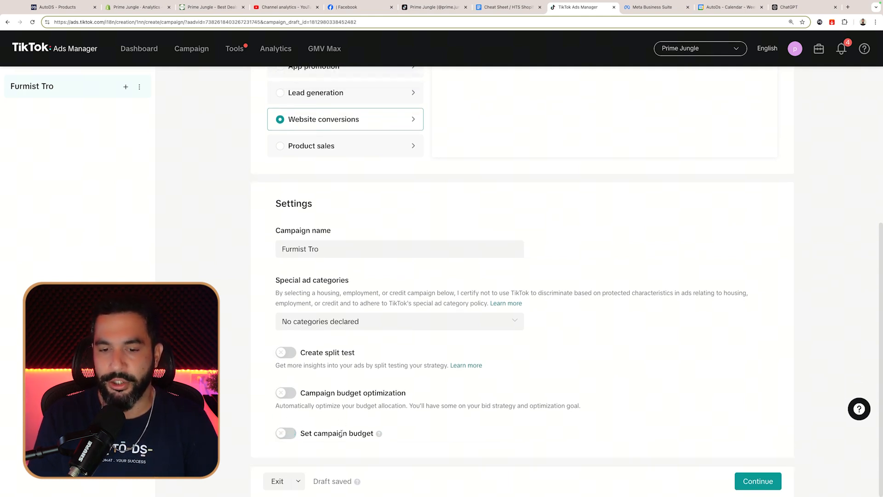
Step: Recheck the campaign settings and continue to the ad group
scroll(309, 179, up, 3)
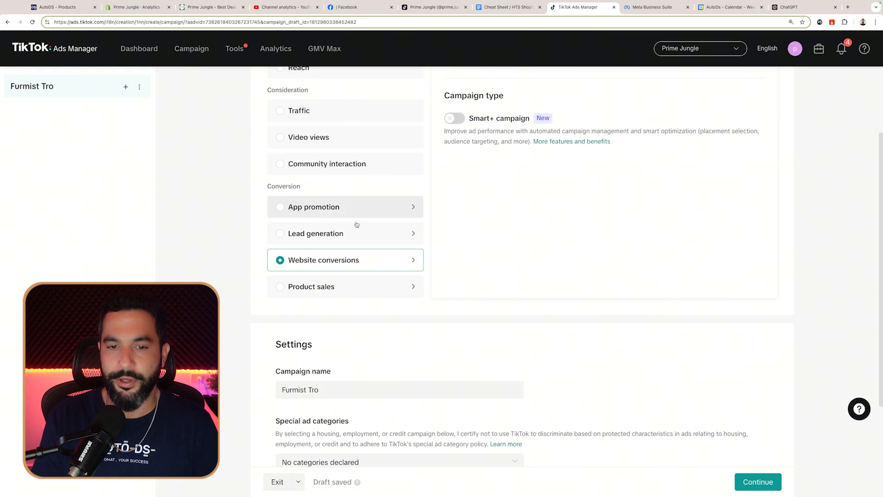
scroll(306, 266, up, 2)
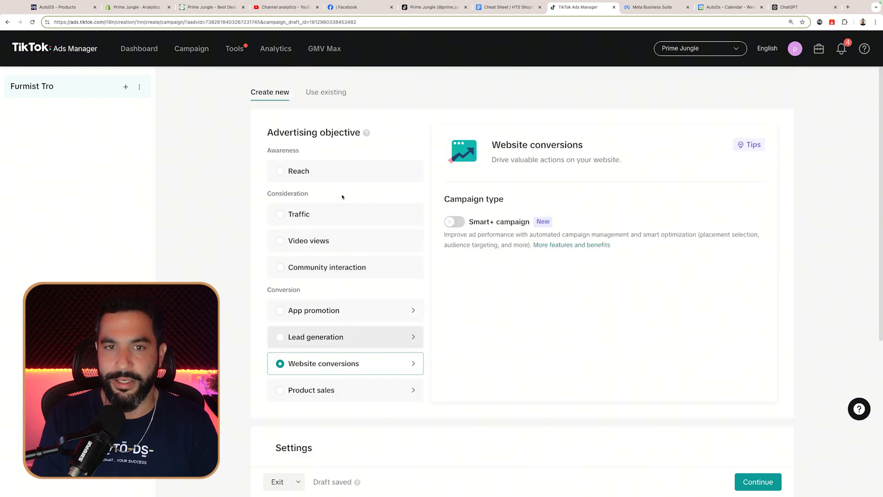
scroll(350, 153, down, 5)
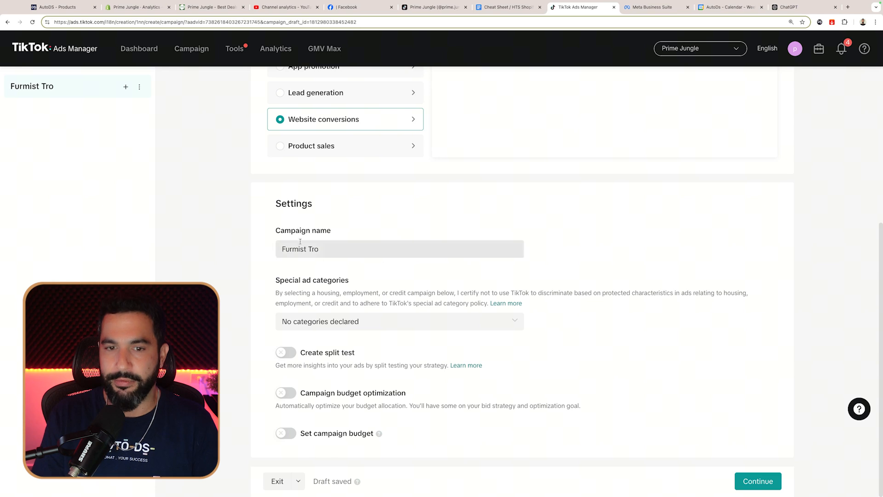
click(757, 484)
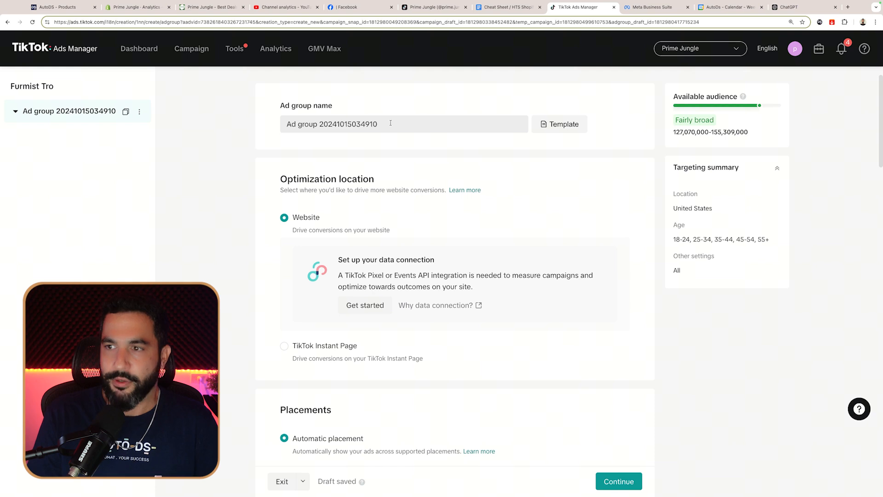
Step: Rename the ad group to Furmist Trio
scroll(391, 128, down, 5)
scroll(390, 130, up, 5)
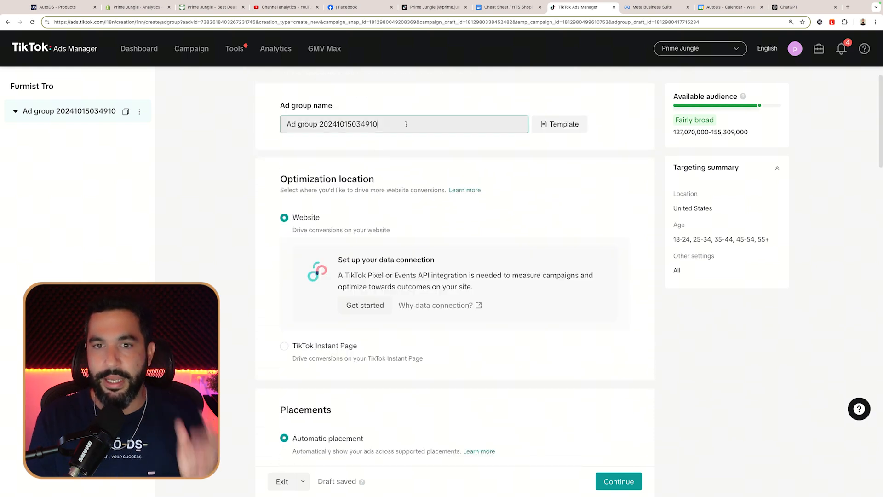
drag(406, 124, 247, 125)
text(Furmist Trio)
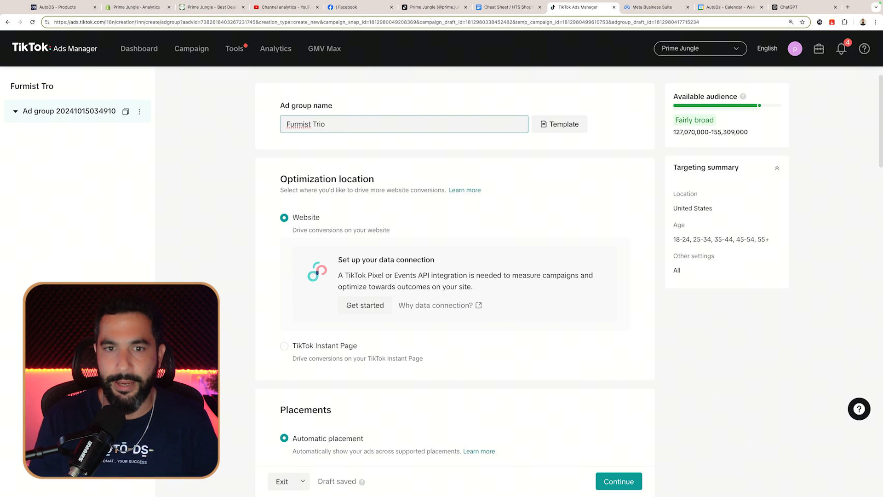
click(240, 136)
scroll(240, 136, down, 2)
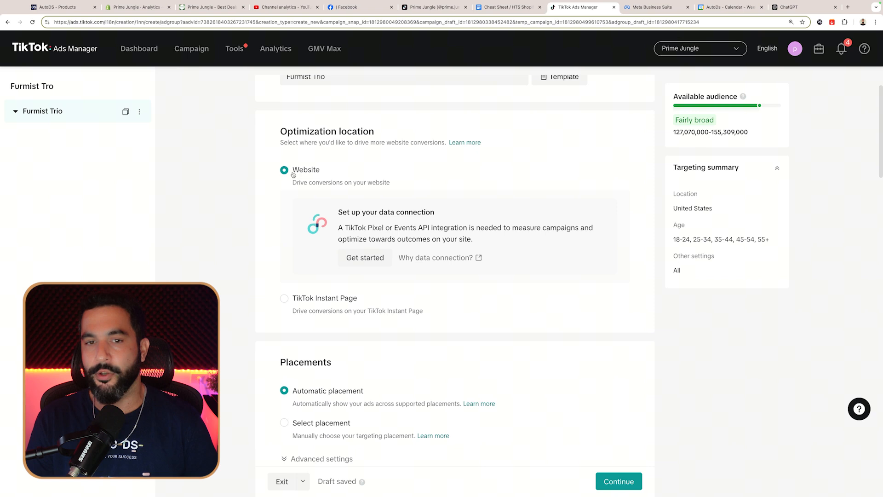
Step: Try TikTok Instant Page as the optimization location, then switch back to Website
click(285, 298)
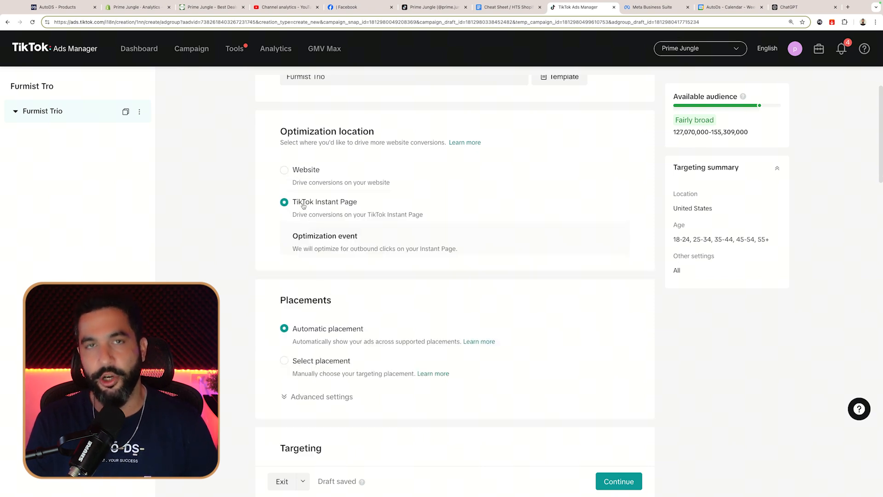
drag(297, 216, 421, 215)
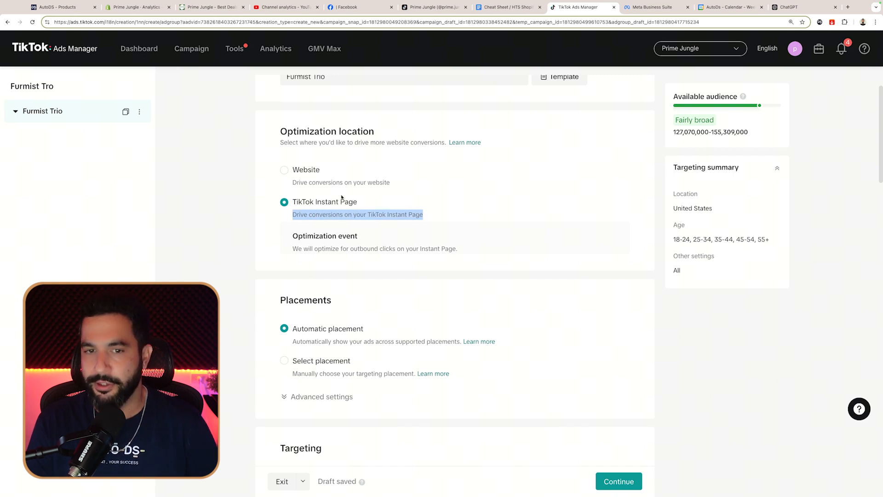
click(299, 171)
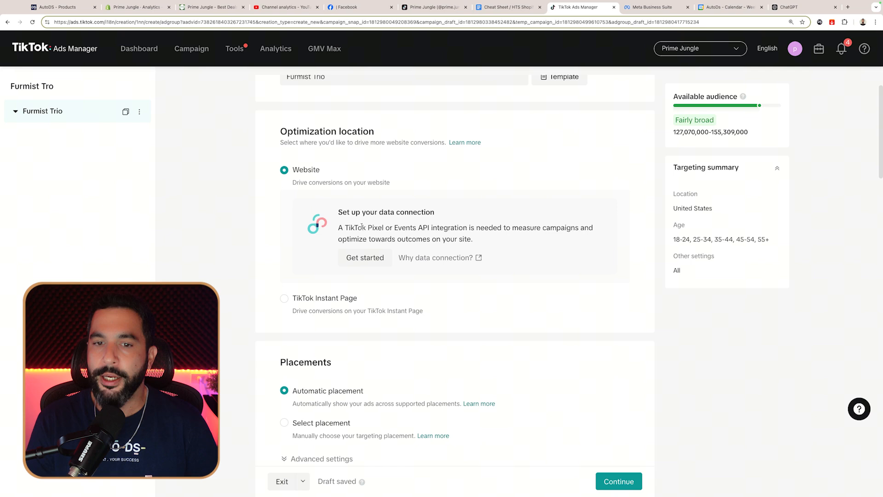
drag(353, 229, 380, 228)
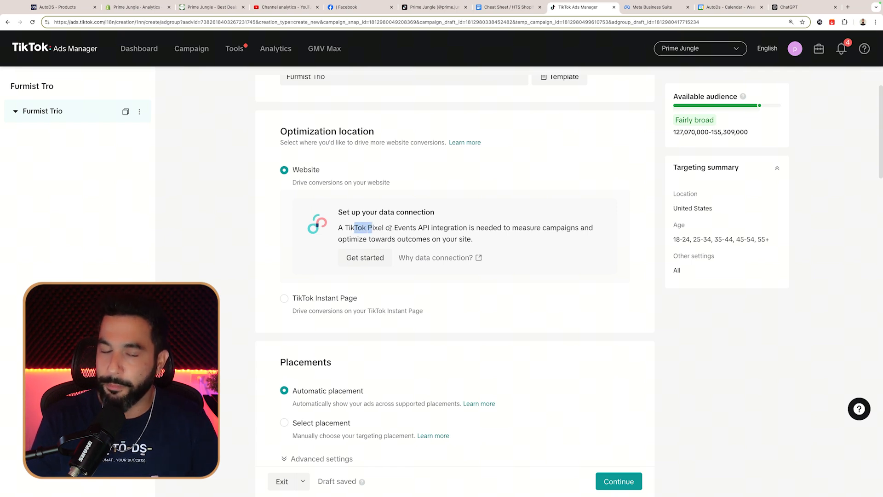
click(409, 228)
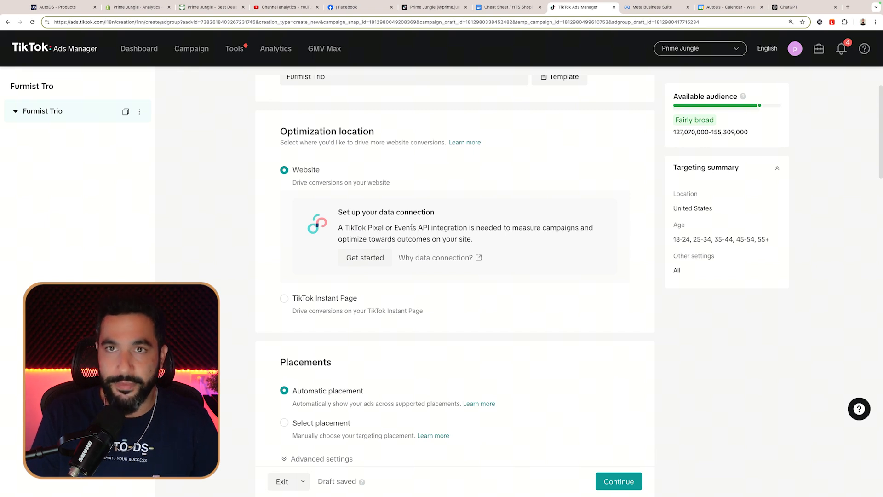
Step: Read the pixel requirement and start setting up the website data connection
drag(337, 212, 437, 212)
click(363, 234)
drag(367, 228, 472, 240)
click(460, 243)
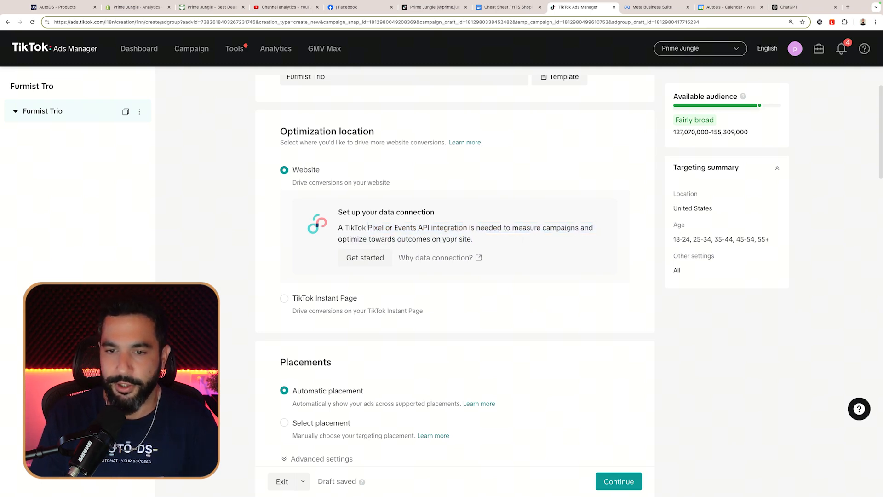
click(362, 259)
Step: Verify identity by e-mail: enter the account e-mail, request and submit the code
double_click(612, 171)
click(594, 183)
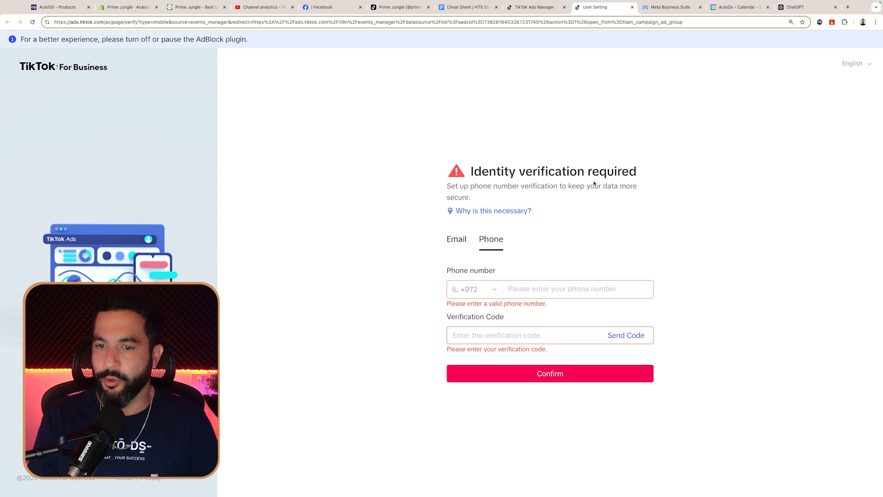
click(462, 243)
click(497, 279)
click(607, 335)
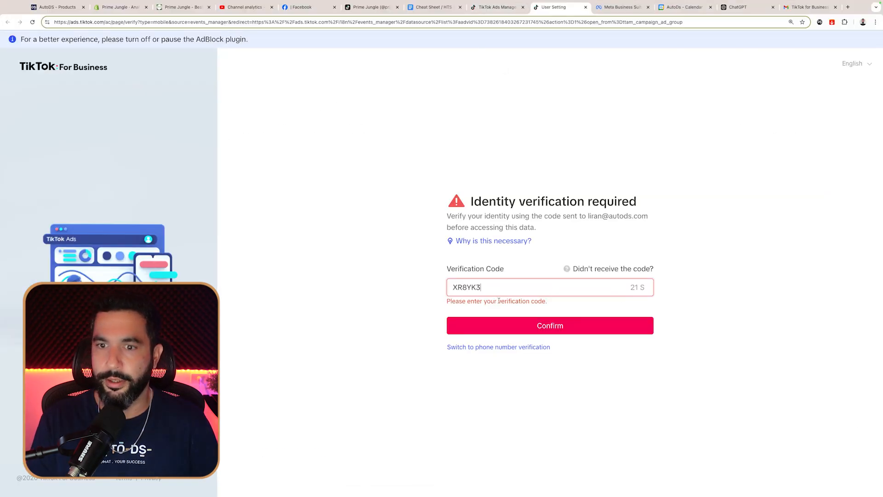
key(Return)
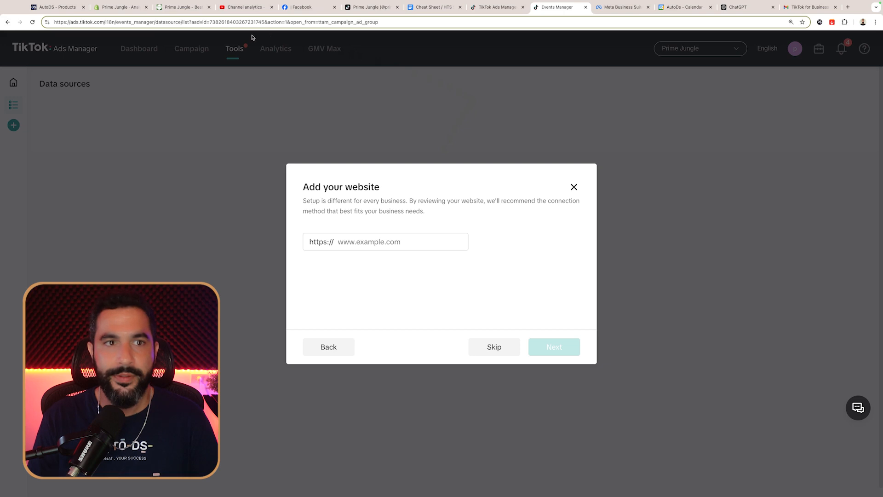
Step: Paste the primejungle.store address as the website and submit it
click(172, 7)
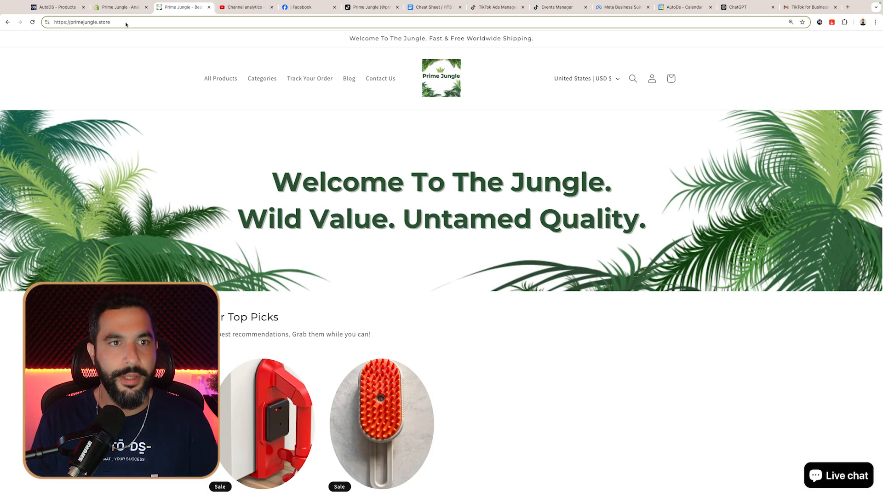
click(555, 8)
click(351, 242)
text(primejungle.store/)
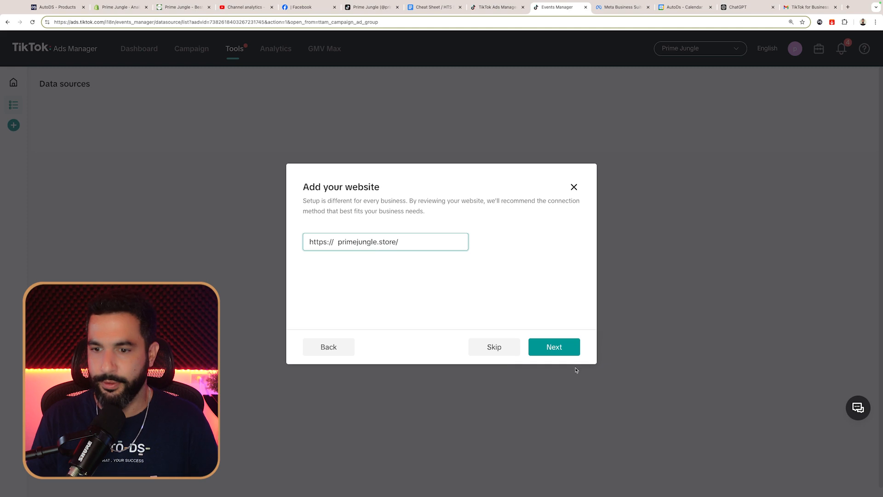
click(553, 348)
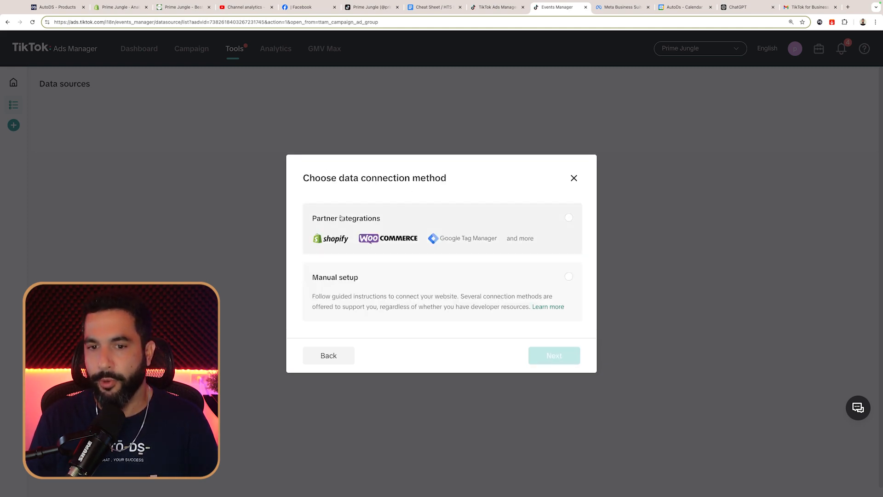
Step: Choose Partner integrations with Shopify and open the Connect TikTok and Shopify guide
click(569, 218)
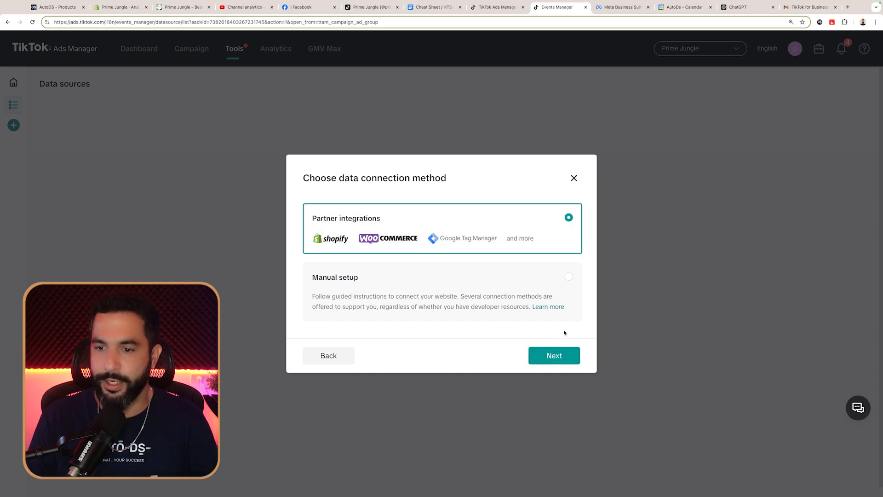
click(553, 359)
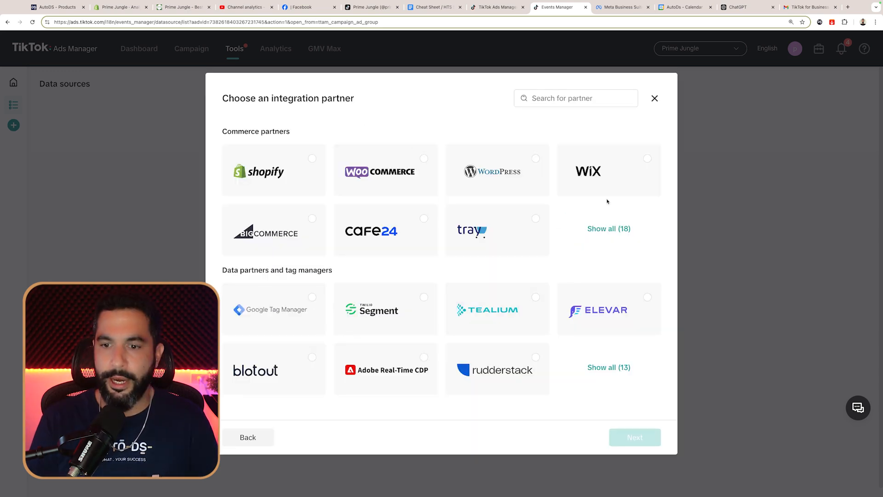
click(310, 164)
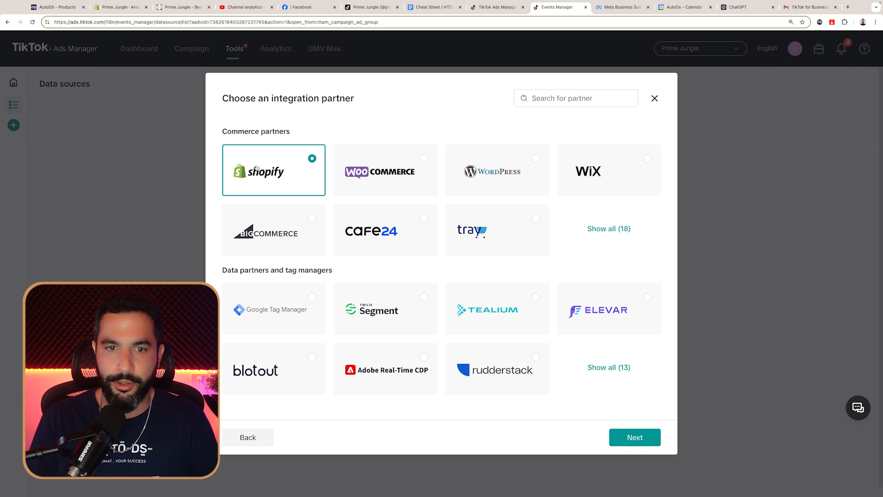
click(636, 441)
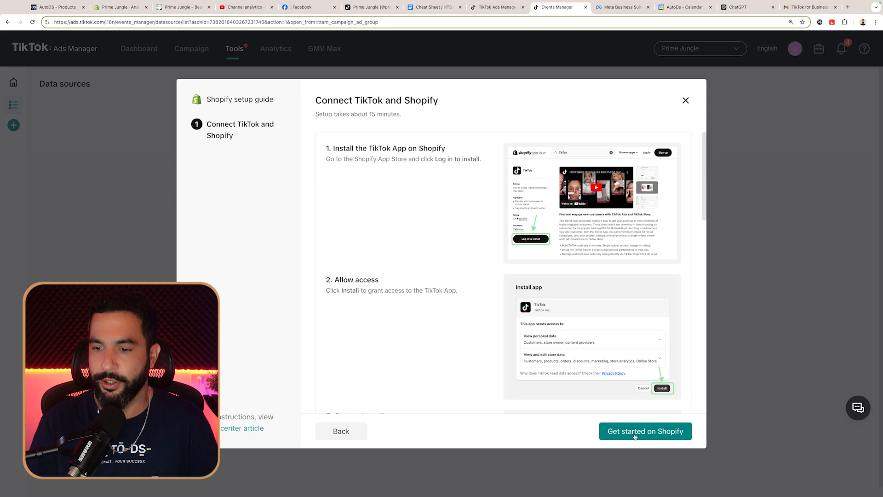
Step: Install the TikTok app on the Shopify store and close the App Store tab
click(655, 439)
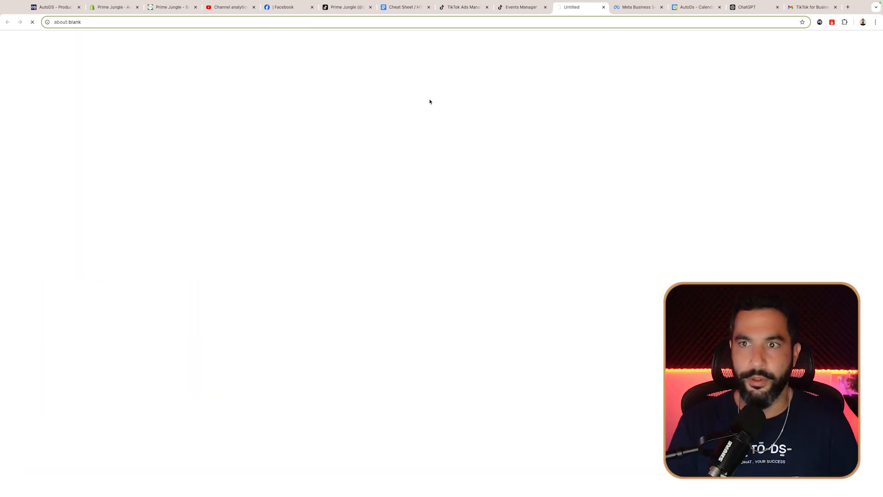
click(162, 302)
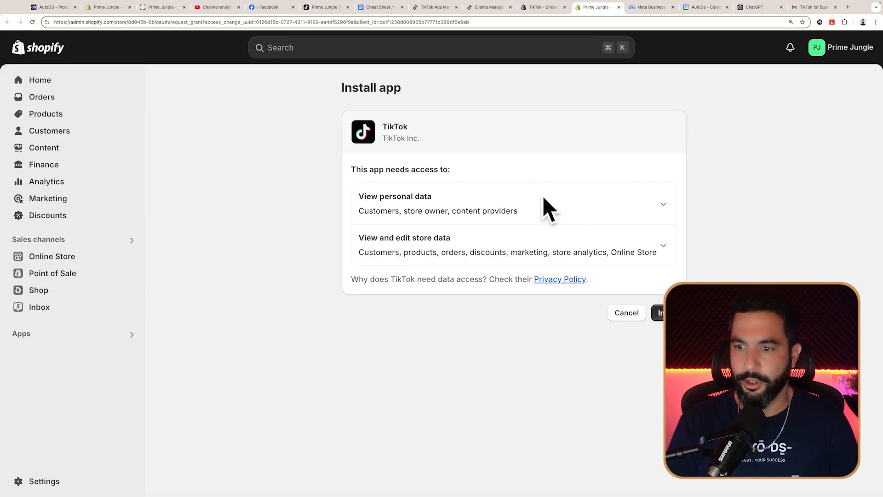
click(658, 313)
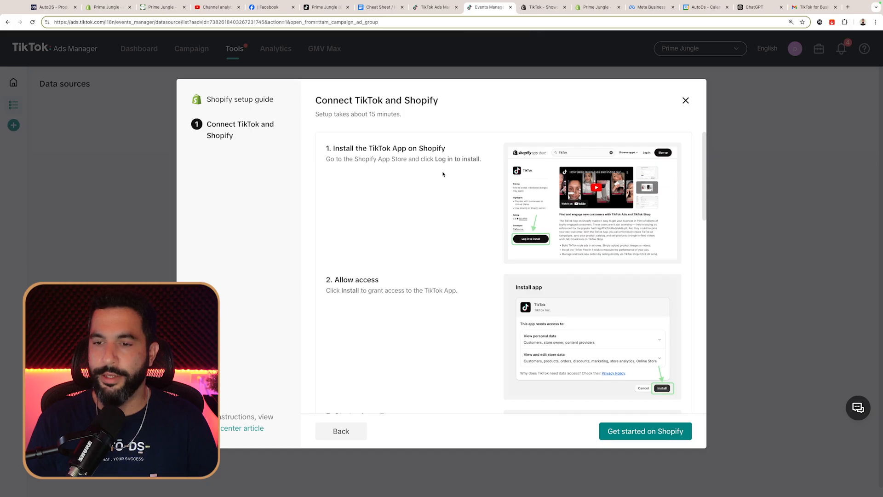
scroll(444, 177, down, 4)
scroll(444, 177, down, 3)
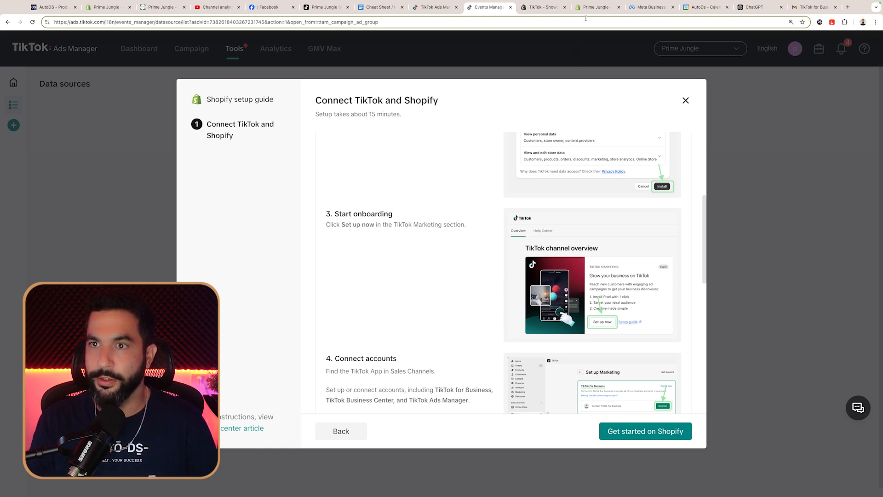
key(ctrl+Tab)
key(ctrl+w)
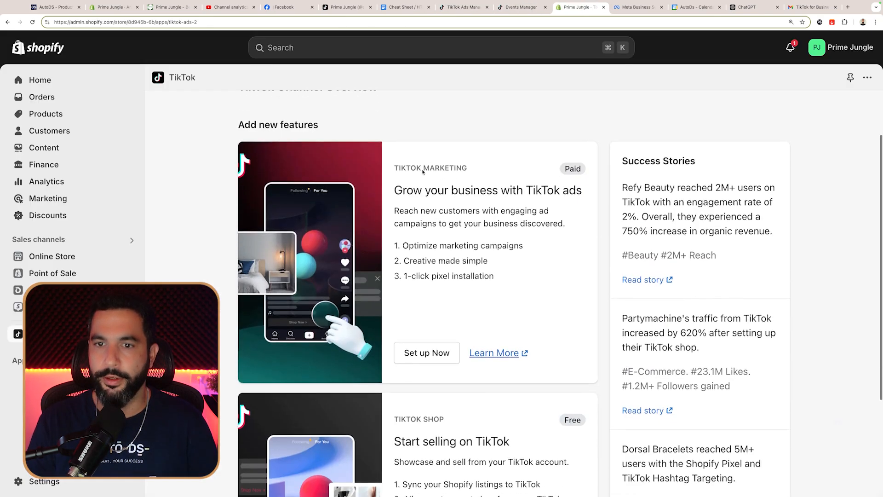
Step: Start TikTok marketing setup and link the TikTok For Business account to Shopify
click(437, 352)
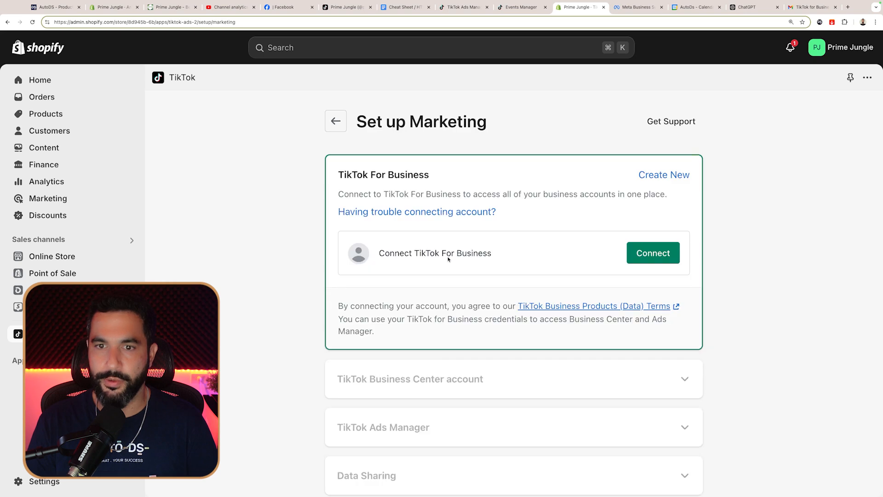
click(652, 253)
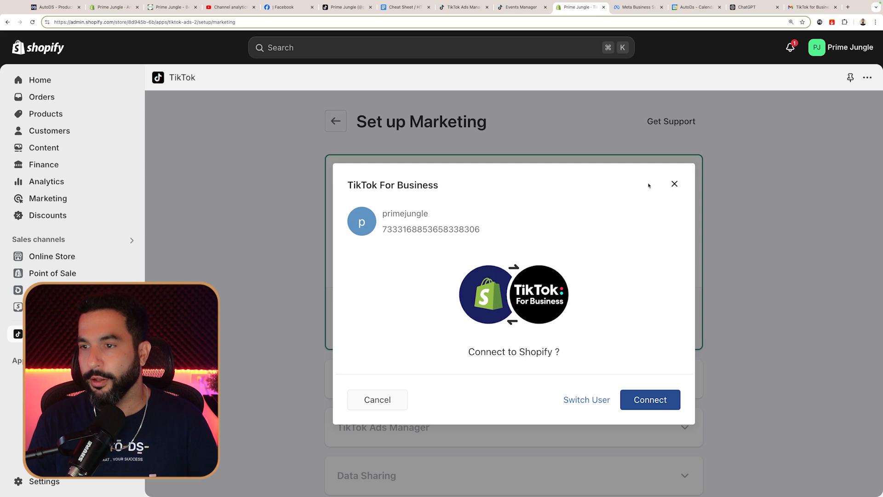
click(673, 184)
scroll(546, 255, down, 2)
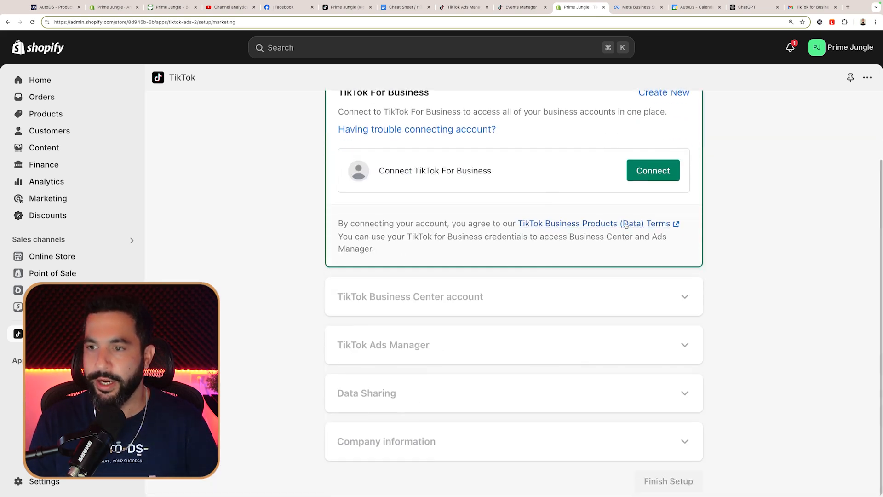
scroll(649, 177, up, 2)
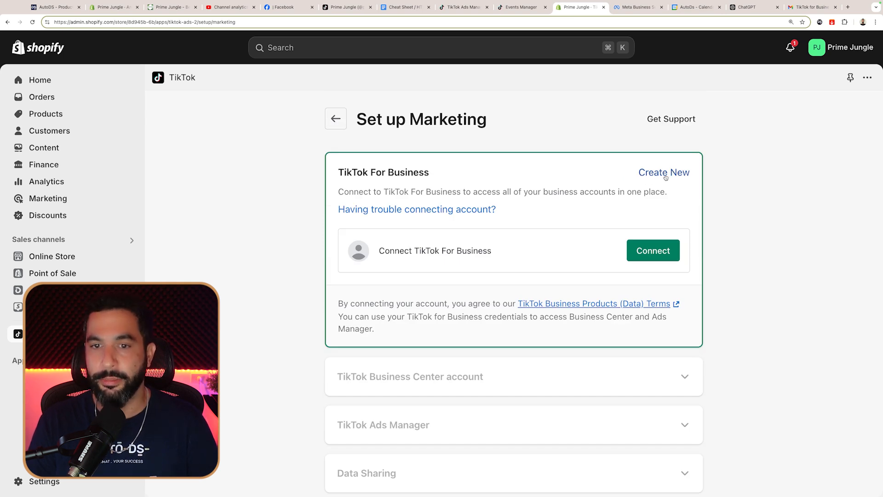
click(655, 251)
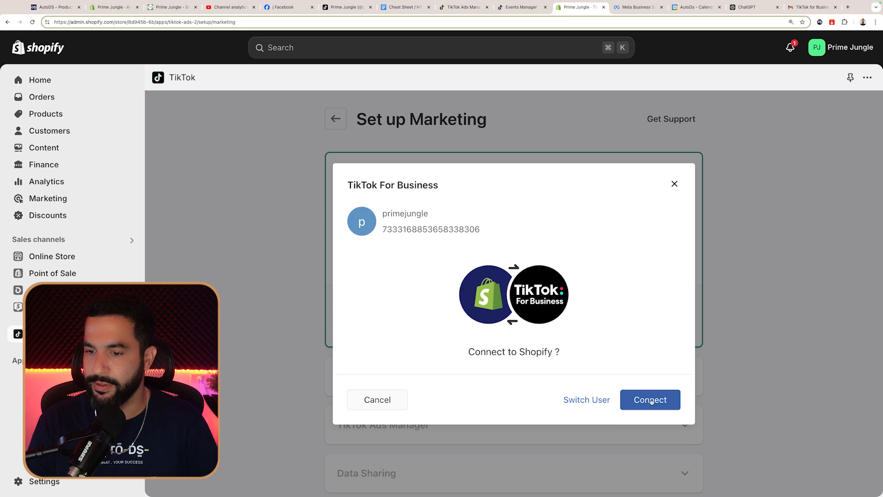
click(657, 400)
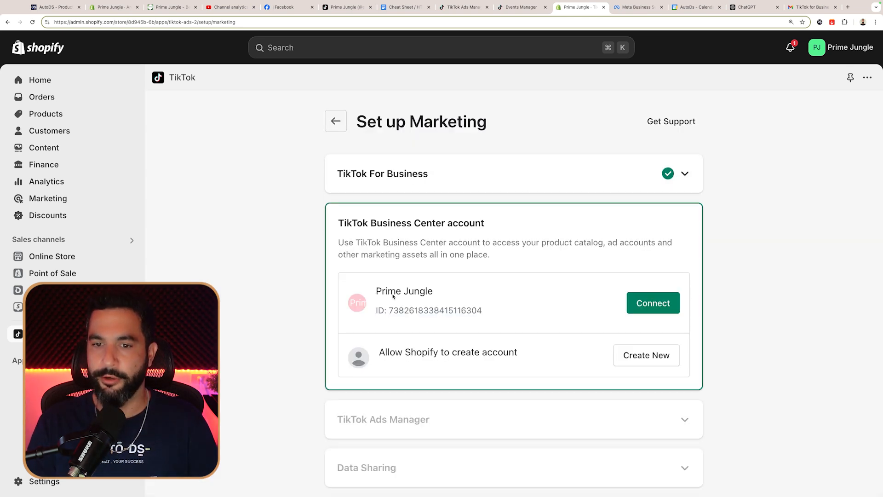
Step: Link Business Center and Ads Manager accounts, confirm Maximum data sharing, and finish setup
click(653, 302)
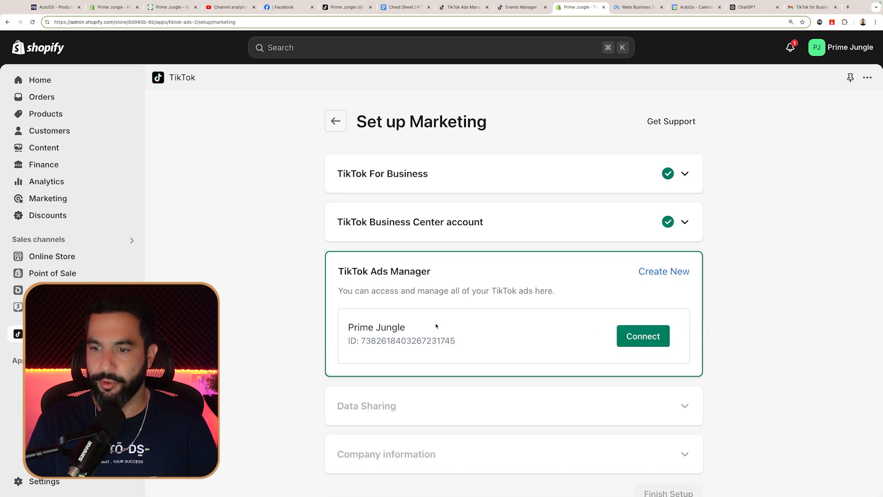
click(643, 336)
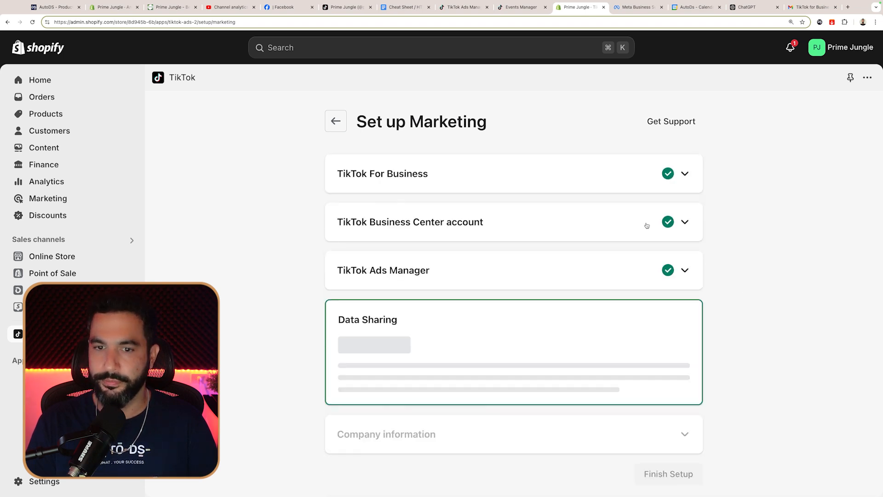
scroll(641, 297, down, 2)
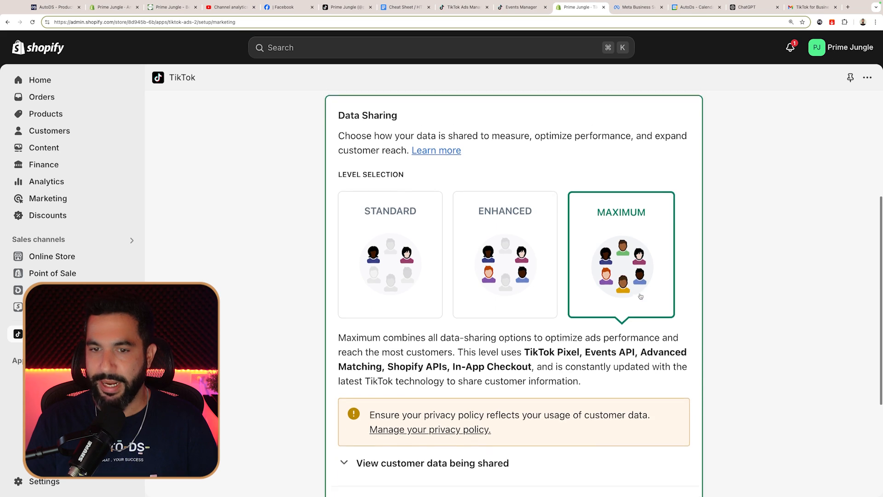
scroll(640, 295, down, 1)
scroll(640, 294, down, 4)
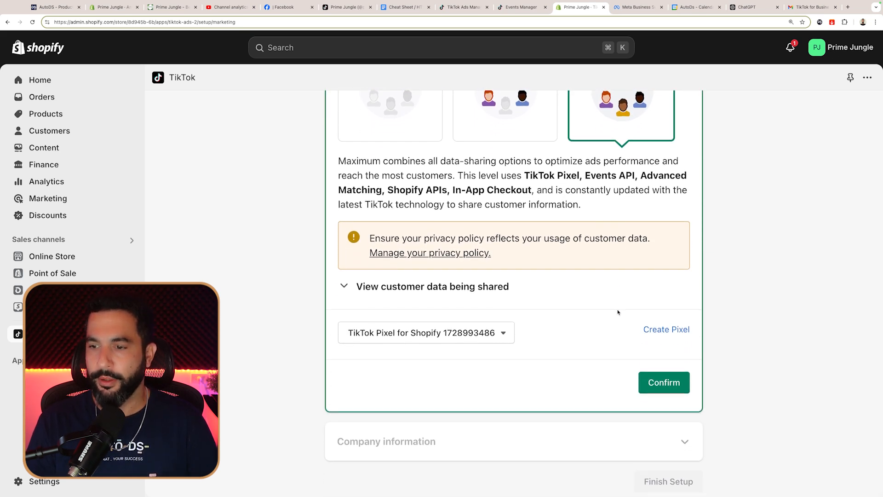
click(669, 383)
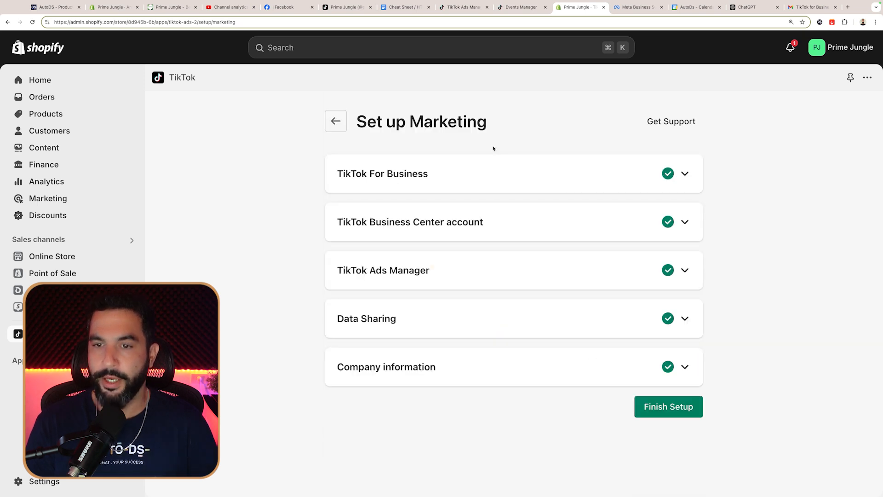
click(669, 406)
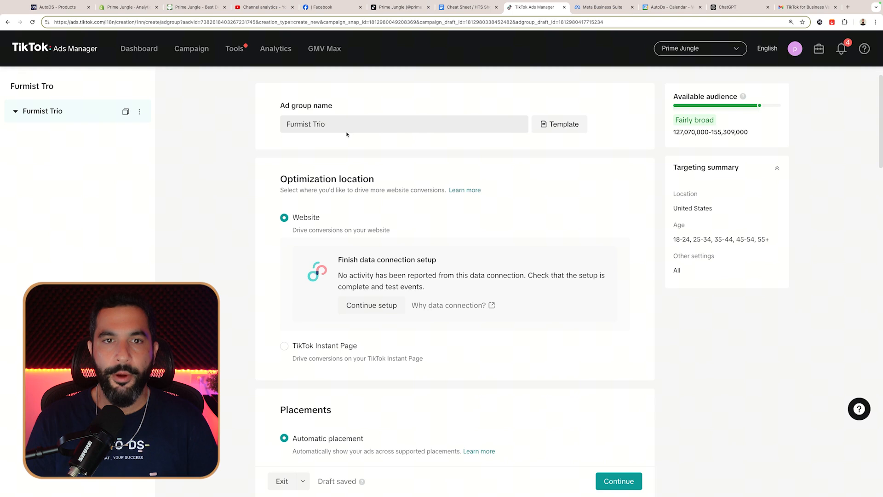
Step: Continue the unfinished Website data connection setup for the Furmist Trio ad group
scroll(325, 124, down, 2)
scroll(331, 141, up, 2)
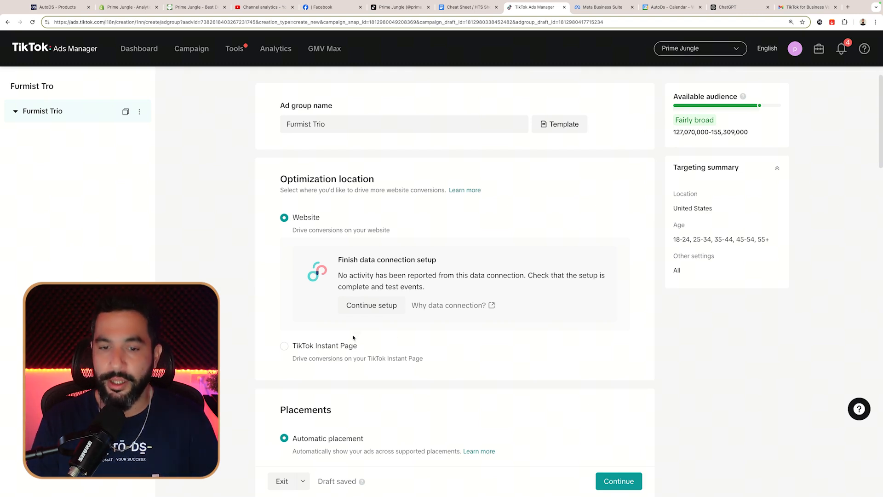
click(367, 307)
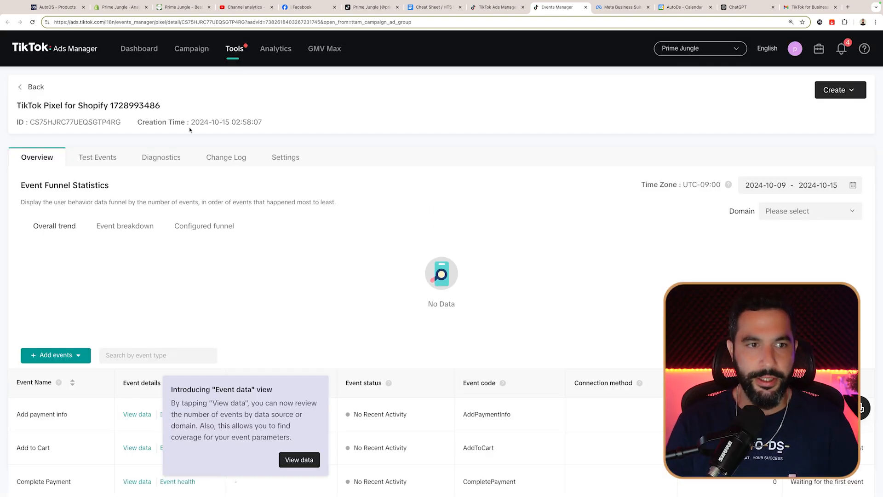
Step: View the Add payment info event data, then close the panel
scroll(191, 133, down, 3)
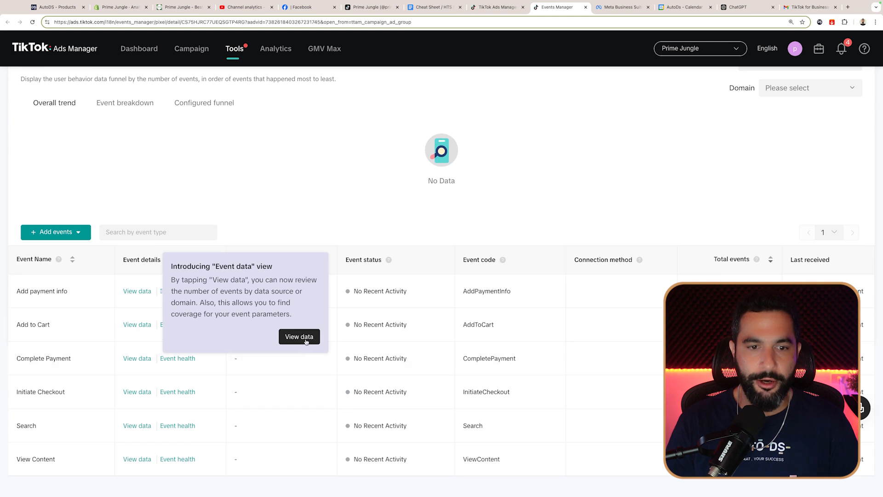
click(306, 343)
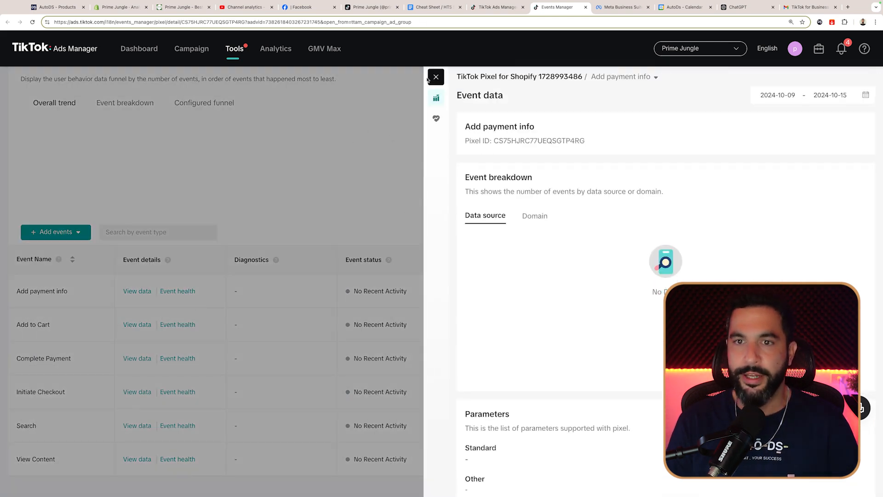
click(435, 77)
scroll(137, 215, up, 1)
Step: Switch to the pixel's Test Events tab and begin entering the website to test
mouse_move(56, 453)
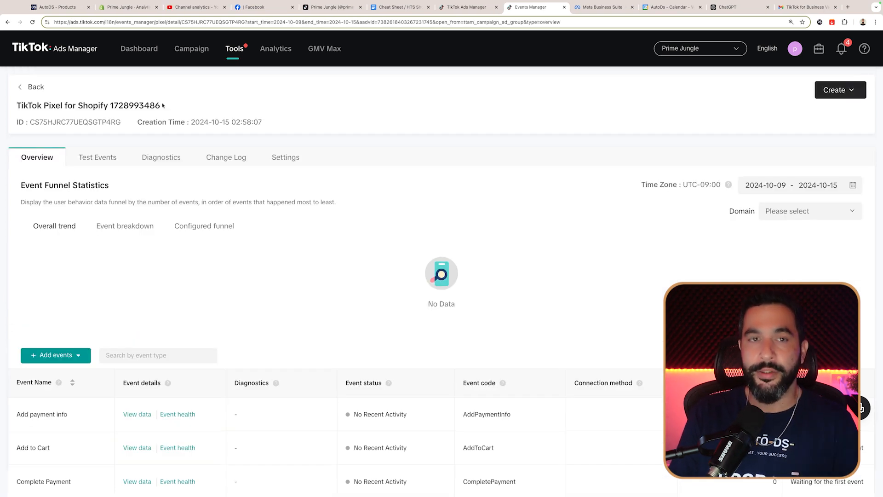
scroll(175, 161, down, 3)
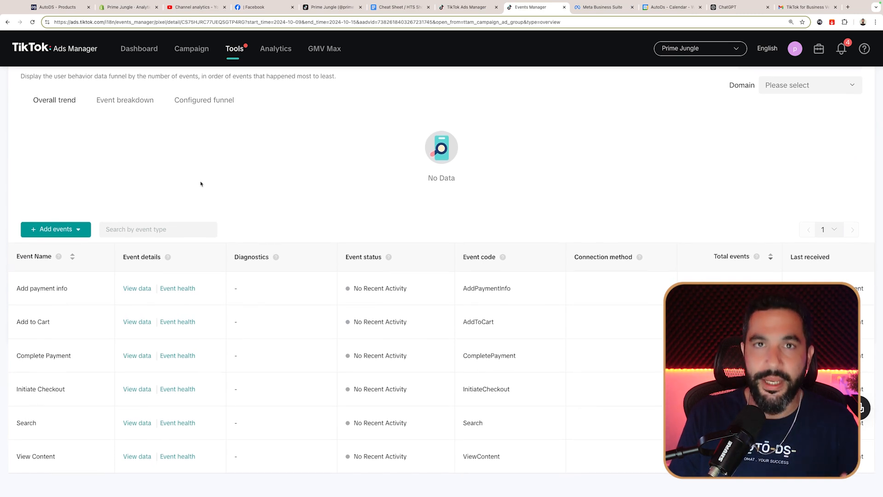
scroll(203, 183, up, 3)
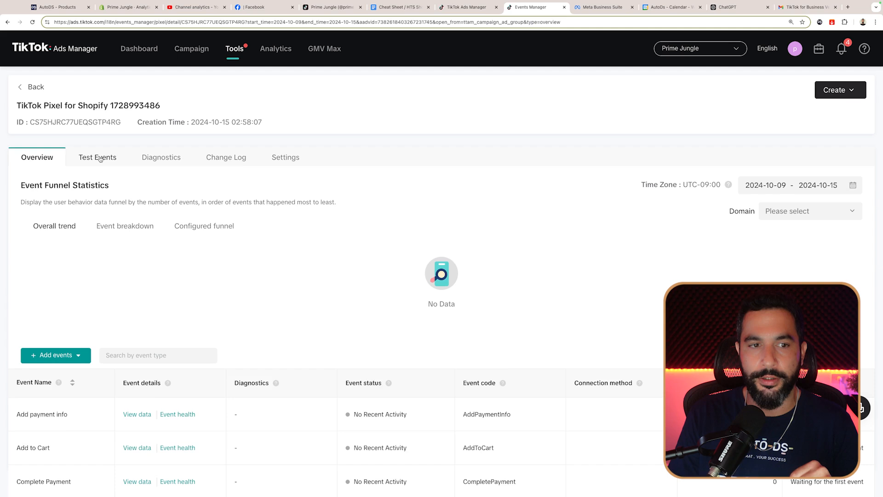
click(100, 158)
click(101, 226)
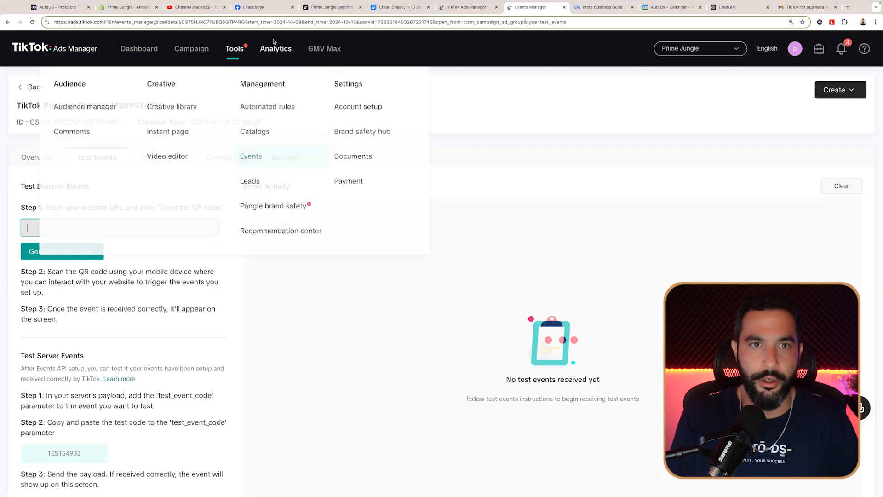
Step: Paste the primejungle.store address and generate a QR code to test pixel events
click(586, 10)
drag(587, 16, 292, 17)
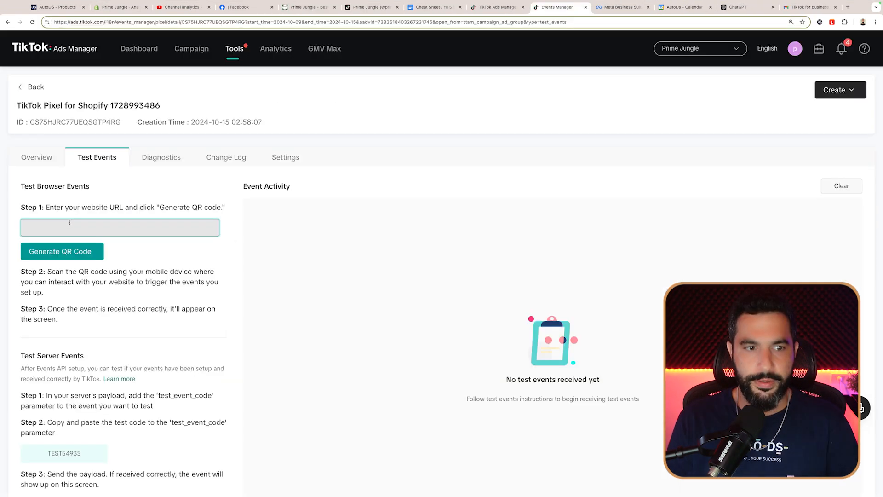
text(https://primejungle.store/)
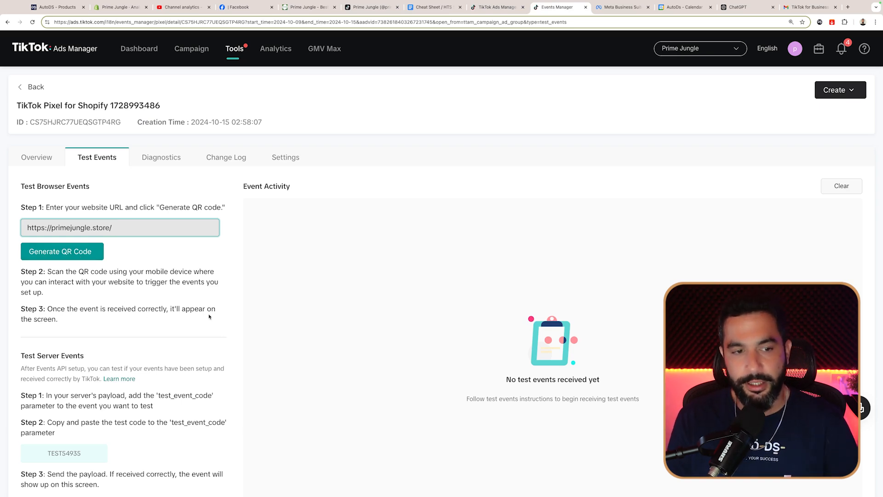
click(76, 256)
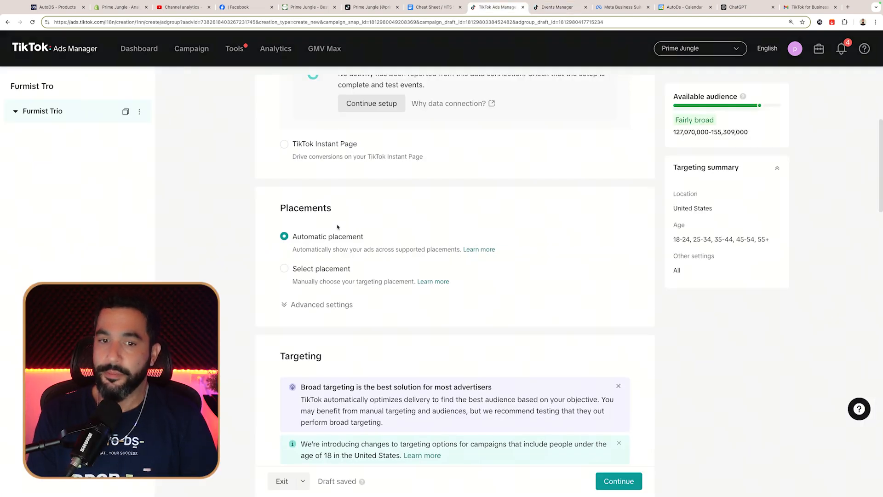
scroll(317, 223, down, 1)
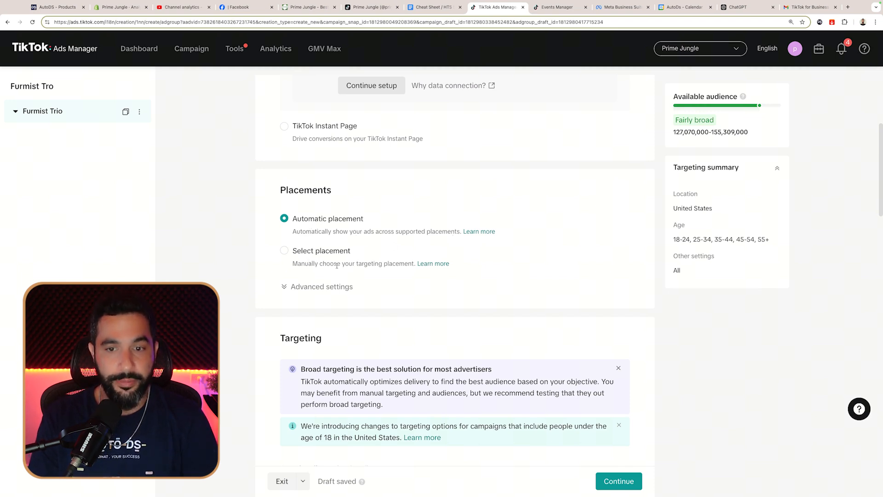
Step: Switch to manual placements, excluding Global App Bundle and Pangle
click(311, 252)
scroll(313, 252, down, 1)
scroll(313, 253, down, 2)
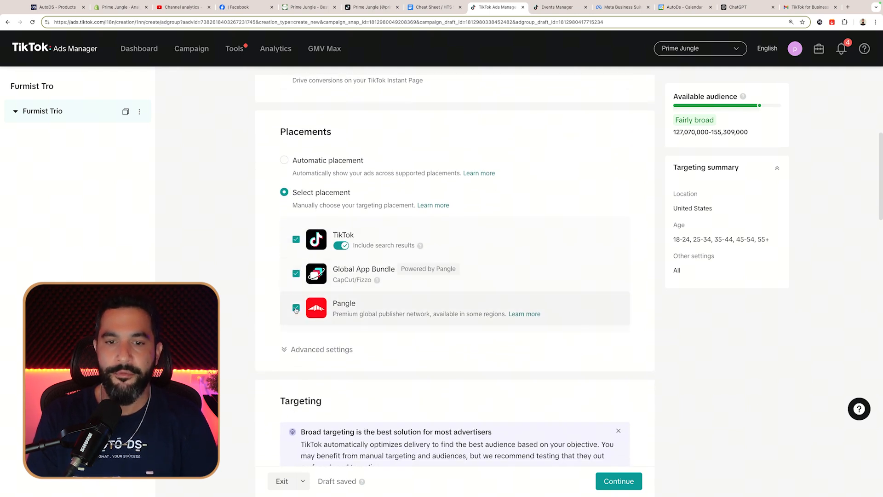
click(296, 274)
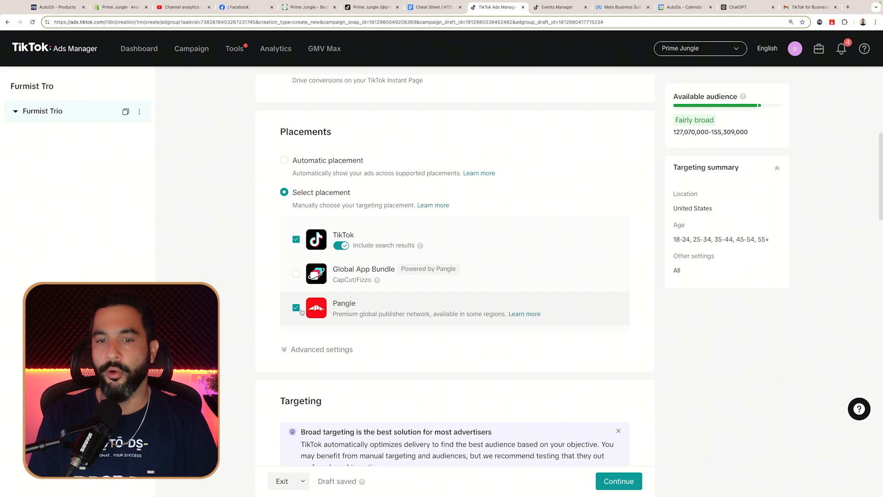
click(297, 308)
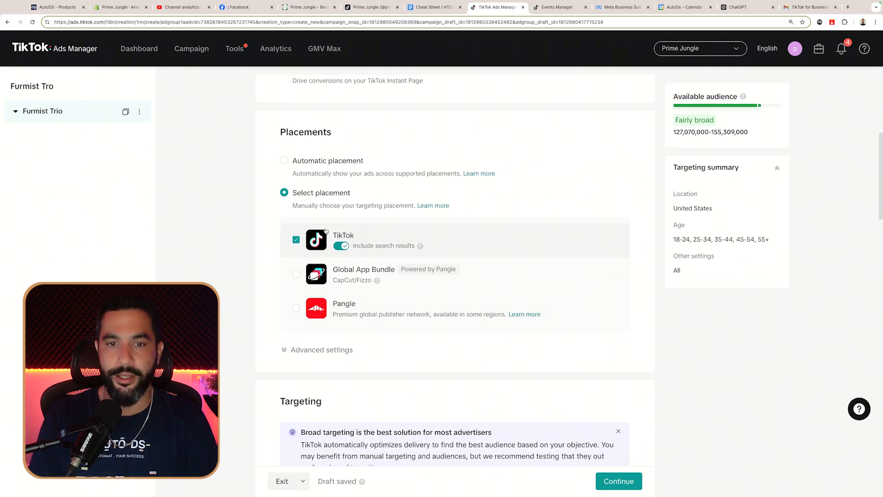
Step: Narrow the targeted ages to 25–54 by removing 18-24 and 55+
scroll(312, 152, down, 3)
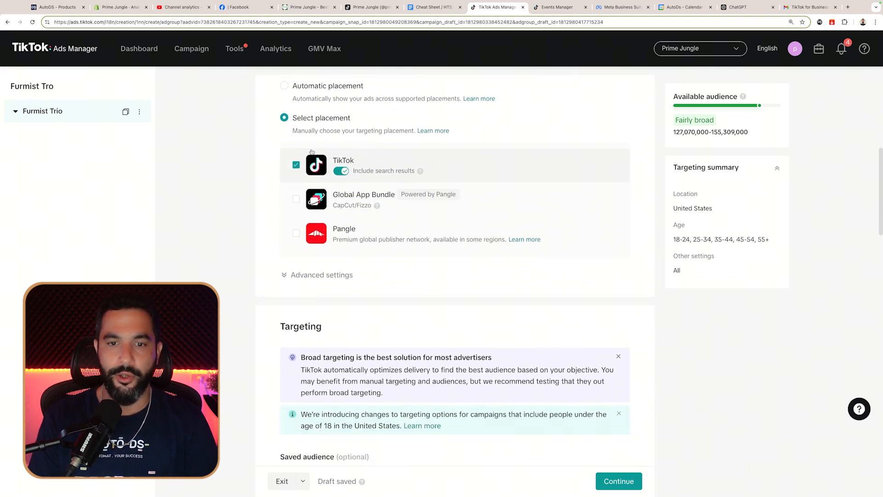
scroll(328, 163, down, 4)
scroll(332, 169, down, 4)
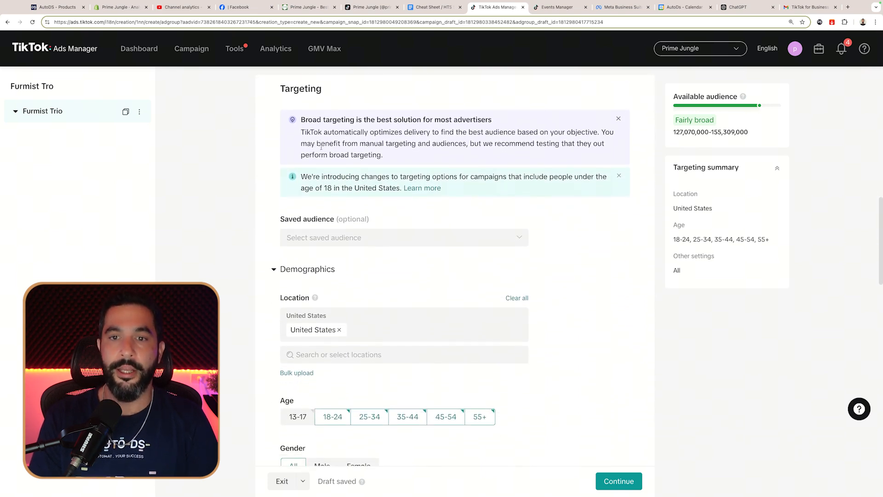
scroll(321, 146, down, 5)
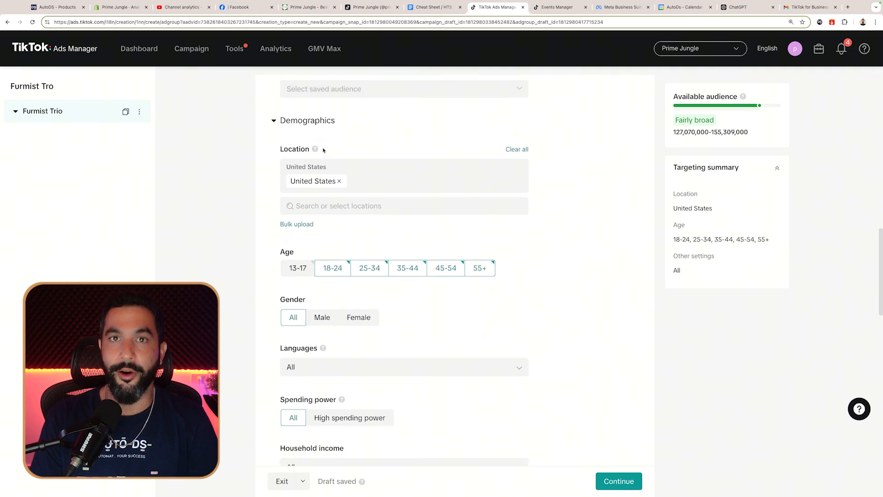
scroll(329, 151, up, 3)
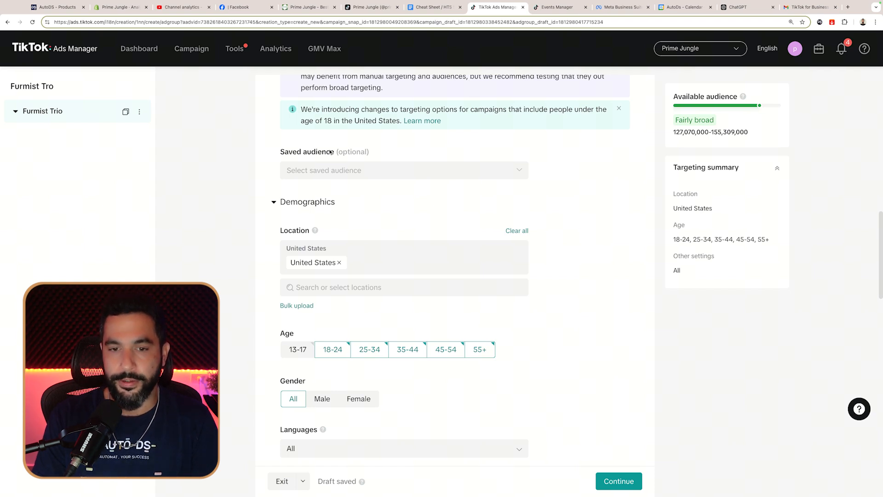
scroll(331, 151, down, 1)
scroll(331, 241, down, 3)
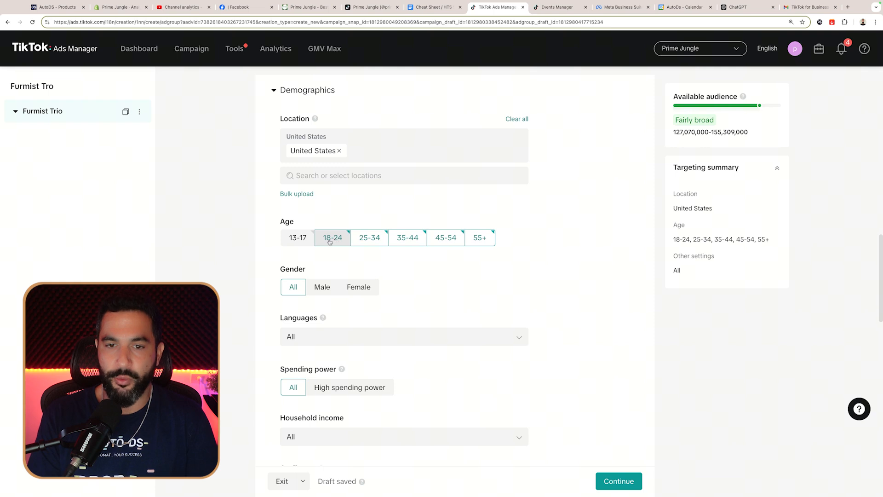
click(411, 241)
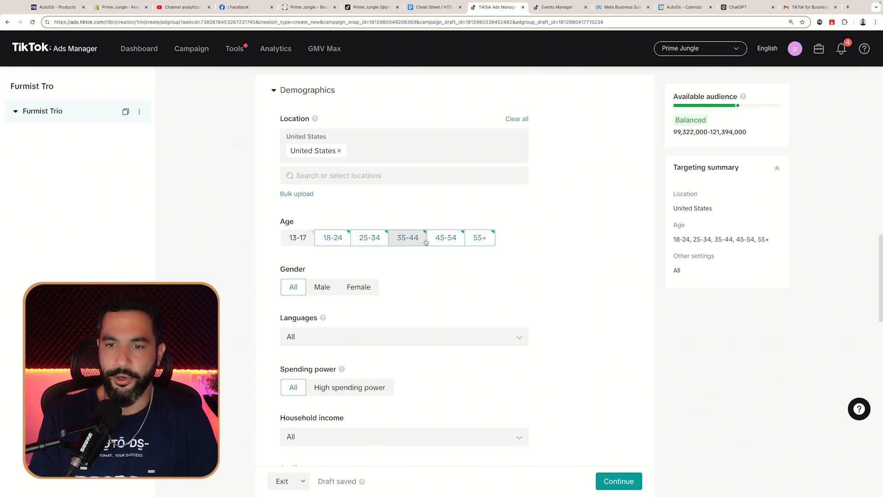
click(445, 241)
Step: Target English as the only language
scroll(400, 235, down, 1)
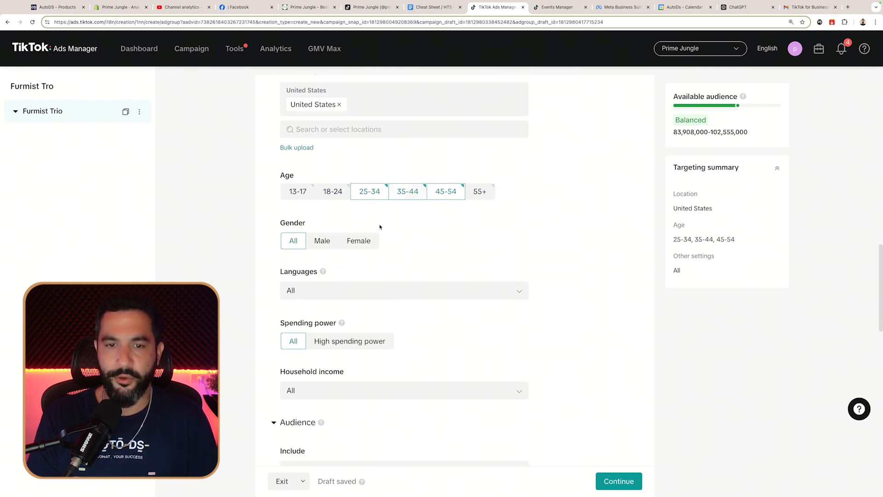
scroll(397, 232, down, 1)
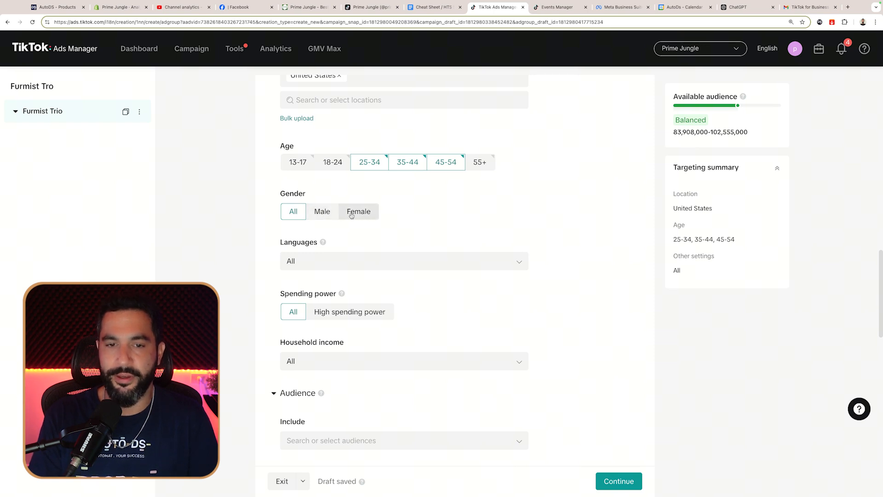
scroll(338, 218, down, 2)
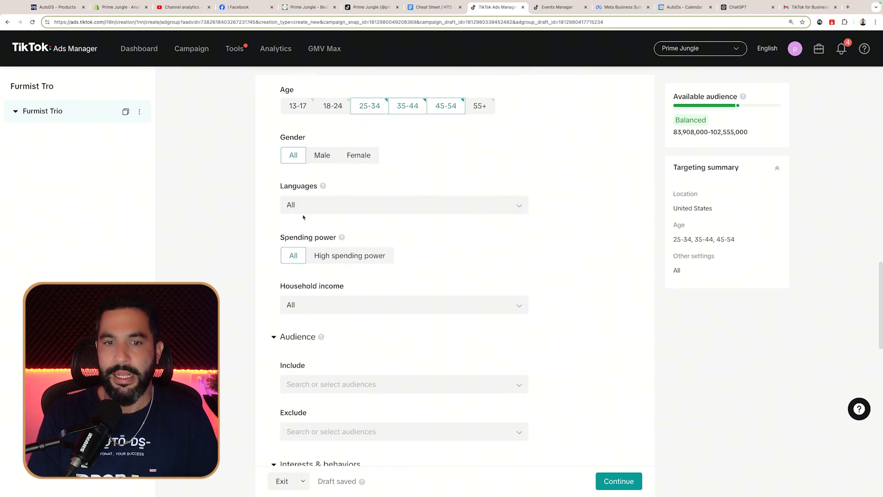
click(306, 207)
scroll(308, 280, down, 2)
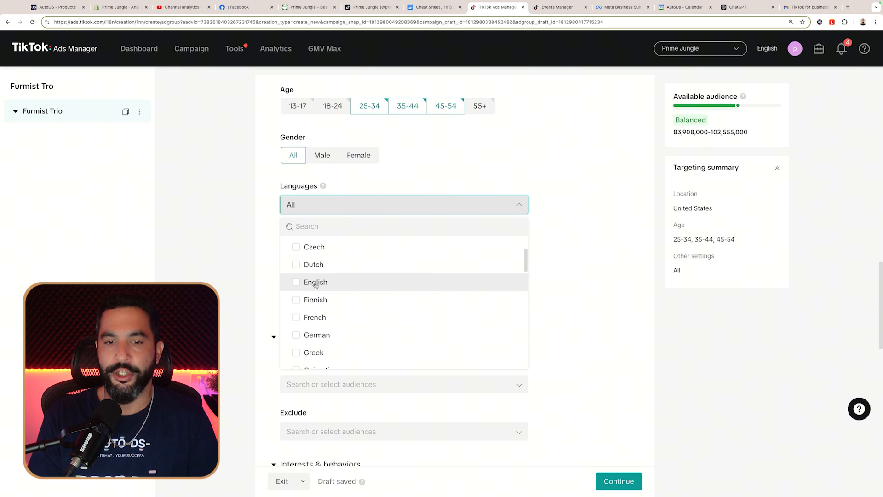
click(297, 282)
Step: Review the Balanced audience size estimate and begin an interests and behaviors search
scroll(308, 207, down, 5)
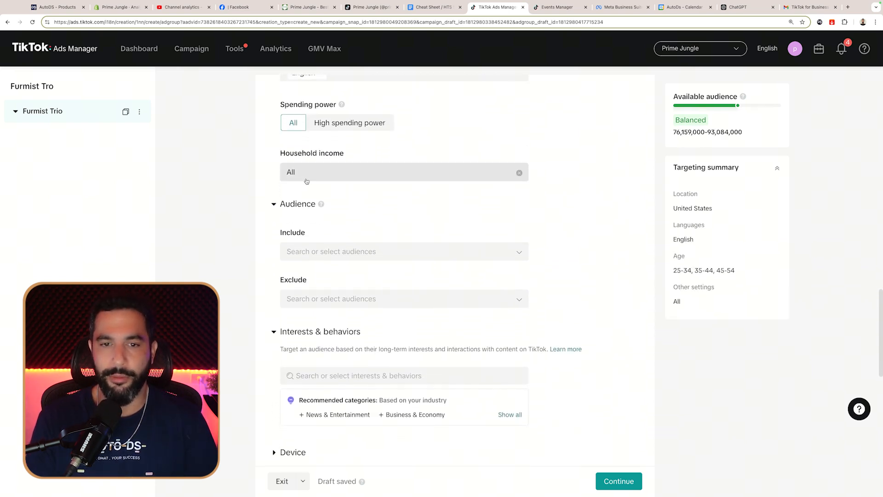
scroll(322, 175, down, 6)
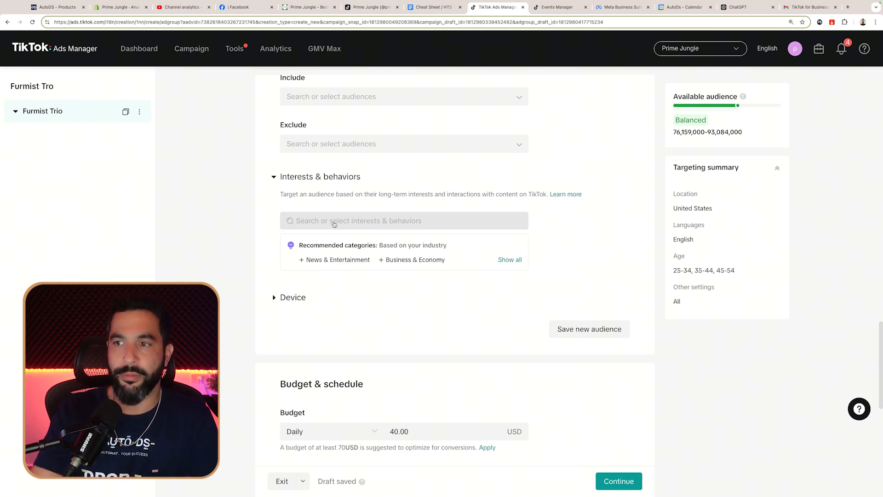
double_click(700, 119)
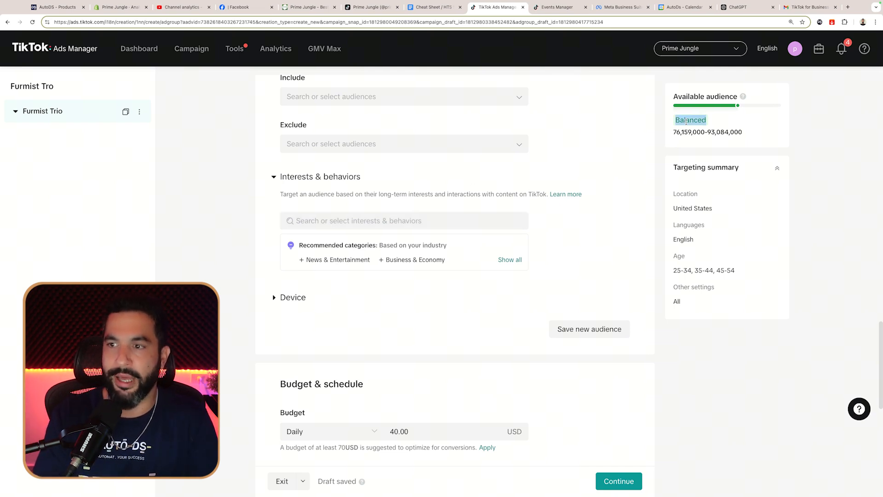
double_click(685, 132)
double_click(712, 132)
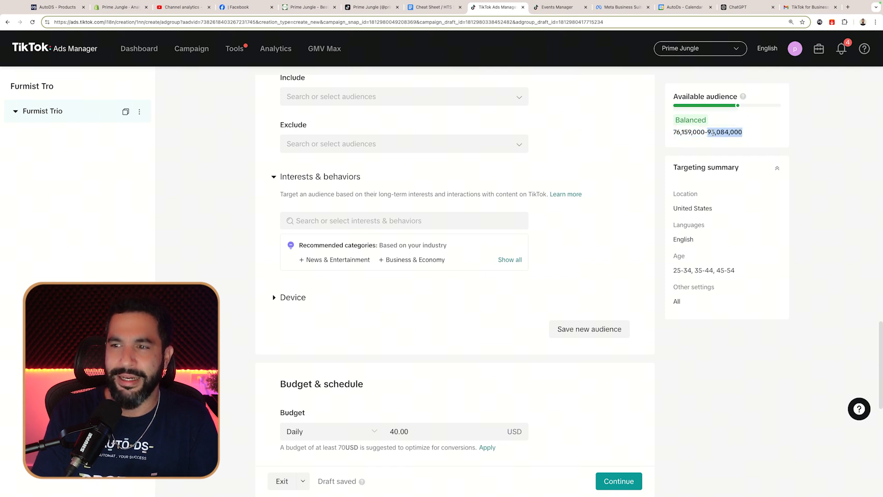
scroll(808, 139, up, 1)
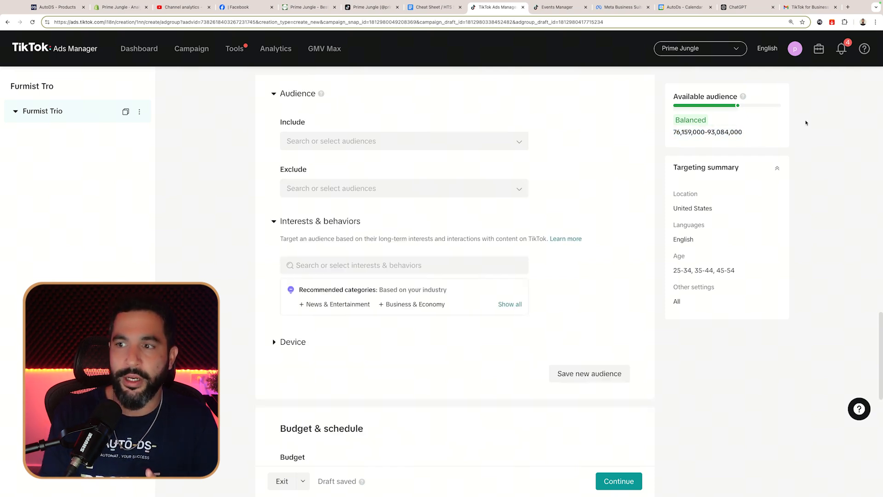
drag(747, 133, 675, 132)
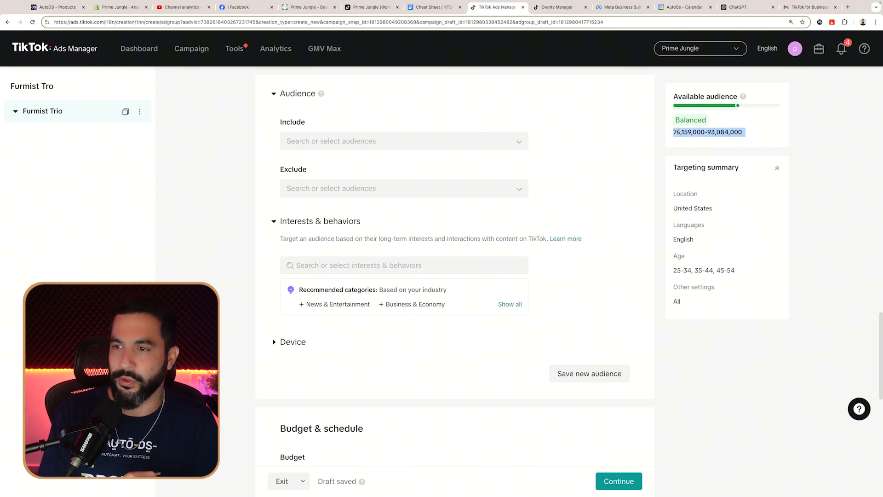
click(796, 126)
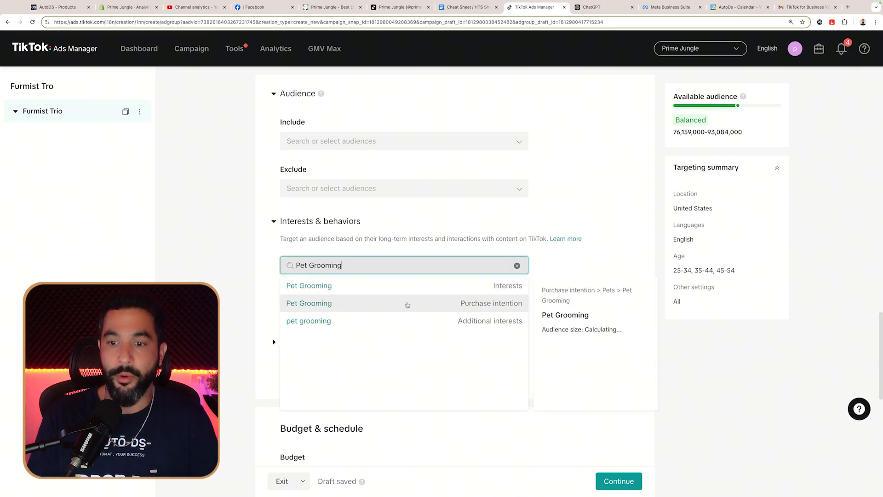
Step: Add Pet Grooming as a purchase intention and interest, plus Pet Care as an interest
click(456, 305)
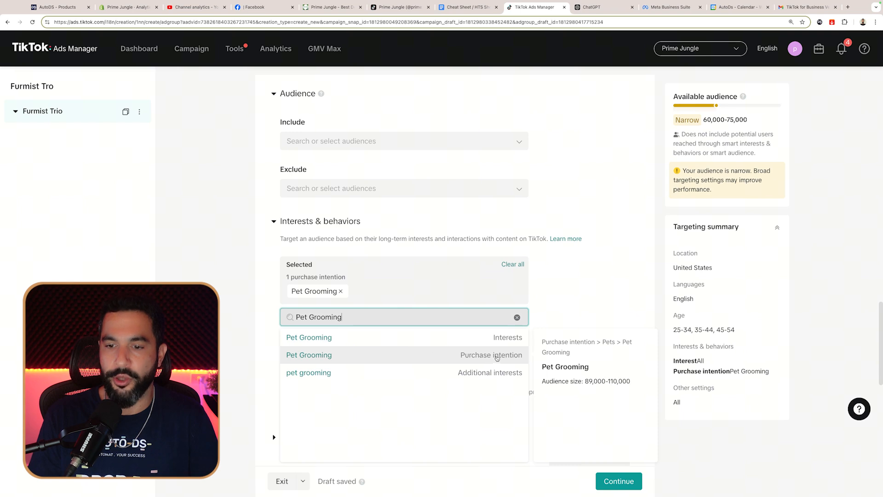
click(486, 339)
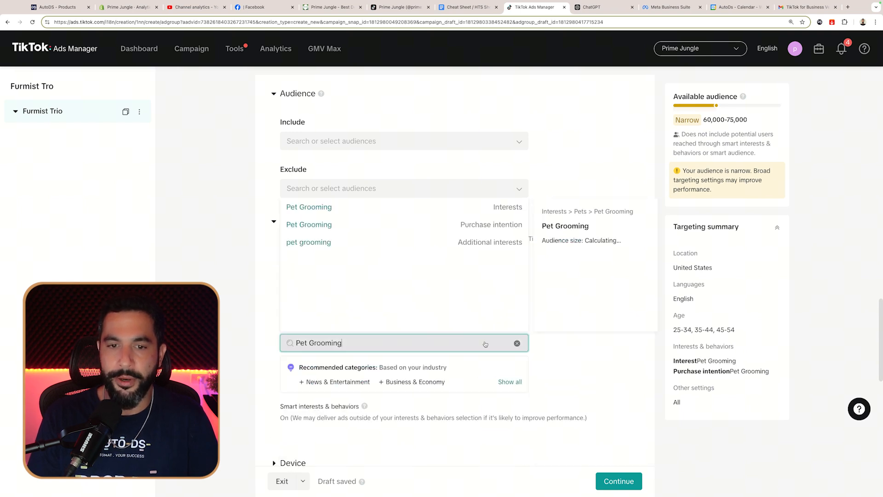
click(247, 300)
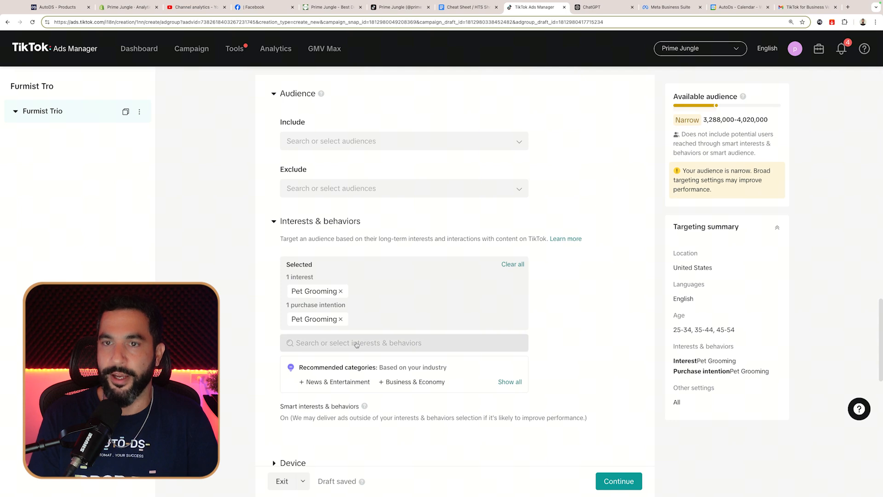
click(330, 345)
text(Pet Care)
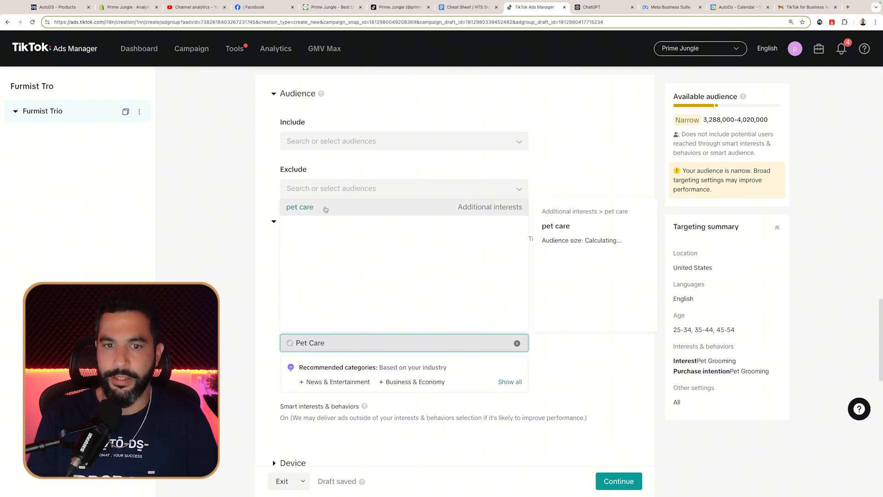
click(430, 206)
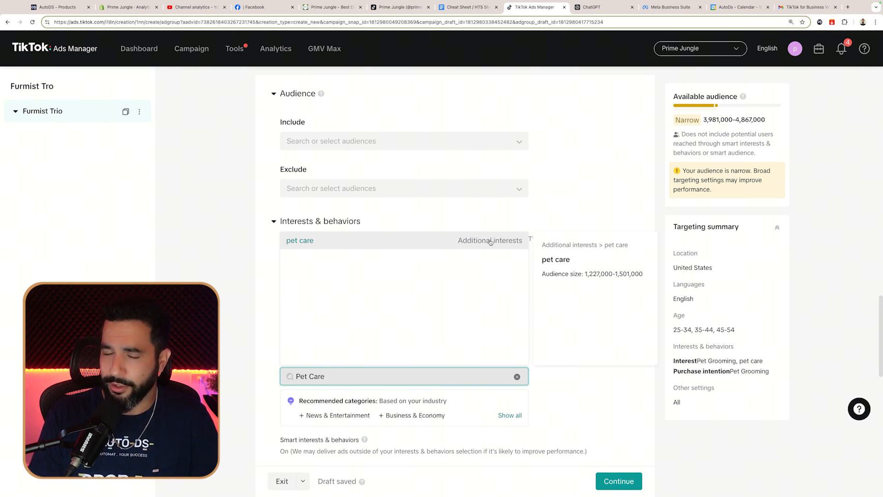
click(819, 177)
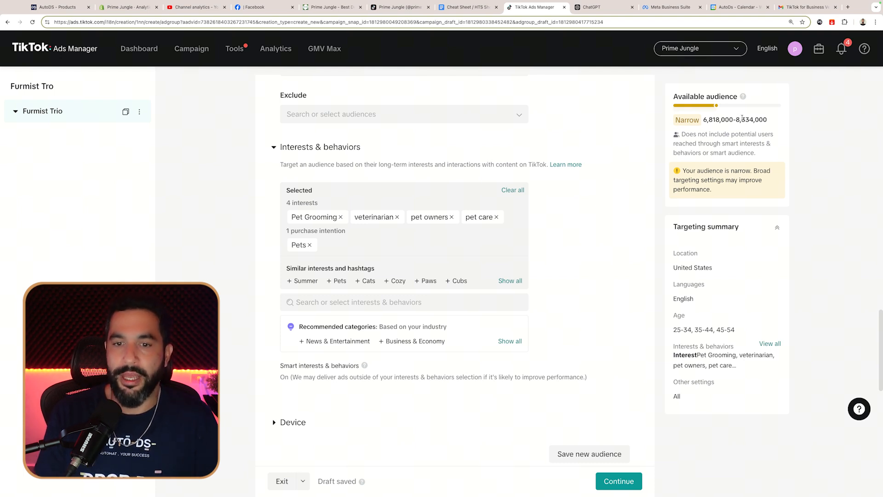
Step: Add cats and dogs as interests and check the resulting audience size
click(334, 303)
text(c)
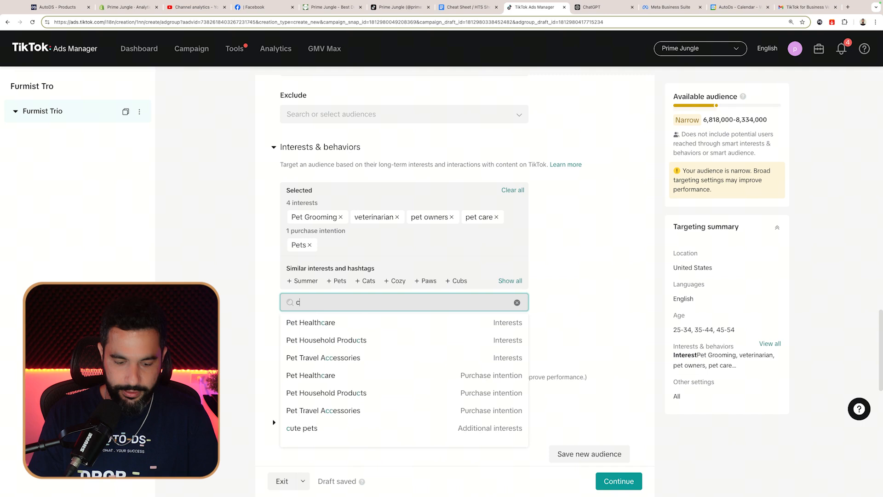
text(ats)
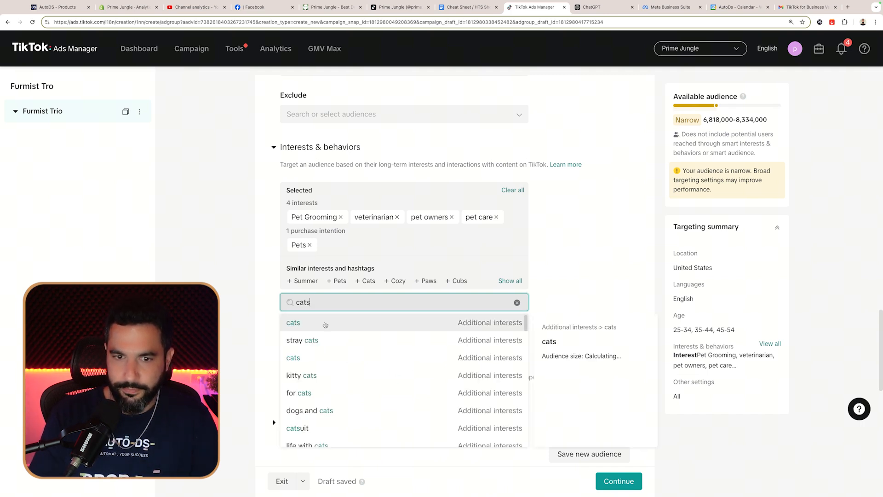
click(474, 323)
text(dogs)
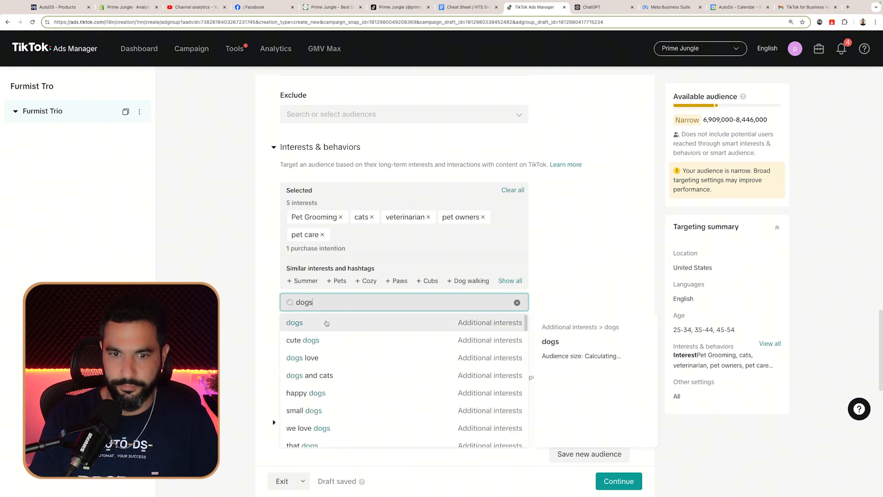
click(363, 322)
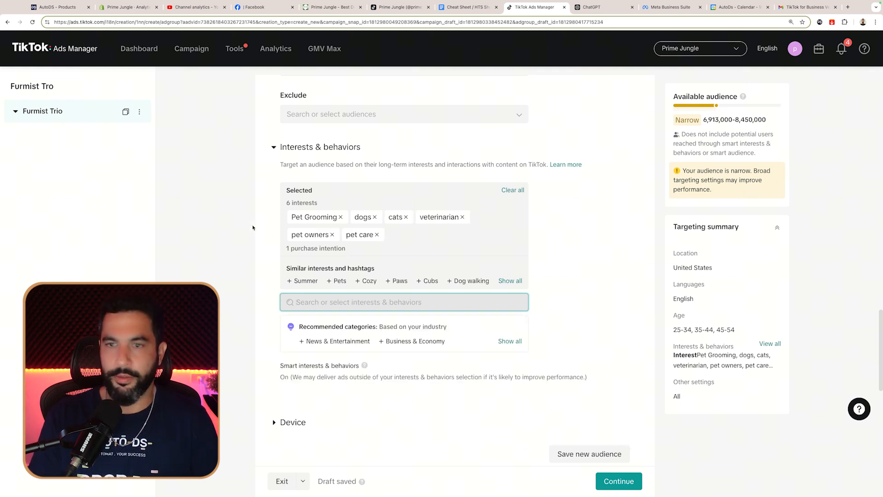
scroll(696, 161, down, 2)
scroll(690, 170, up, 5)
mouse_move(683, 171)
mouse_down()
mouse_move(718, 192)
mouse_move(689, 172)
mouse_up()
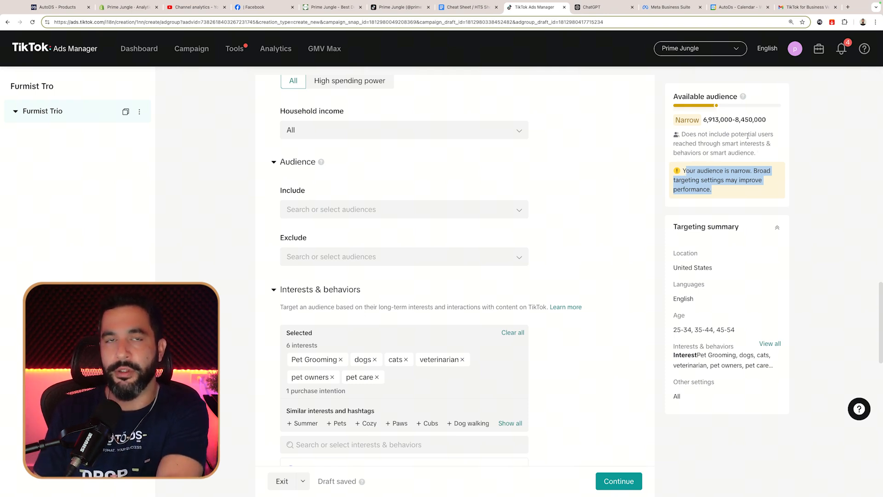
Step: Change the daily budget from 40.00 to 20.00 USD, correcting a mistyped 19
click(793, 139)
scroll(706, 178, down, 5)
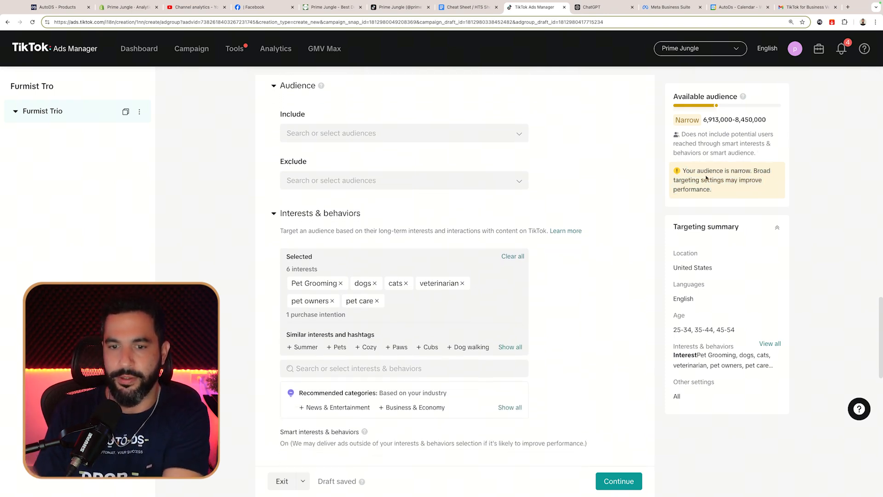
scroll(660, 181, down, 4)
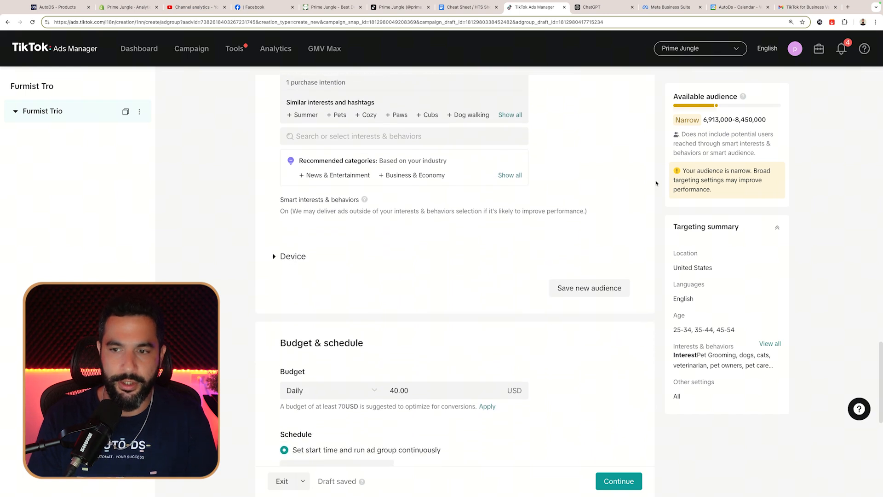
scroll(654, 183, up, 5)
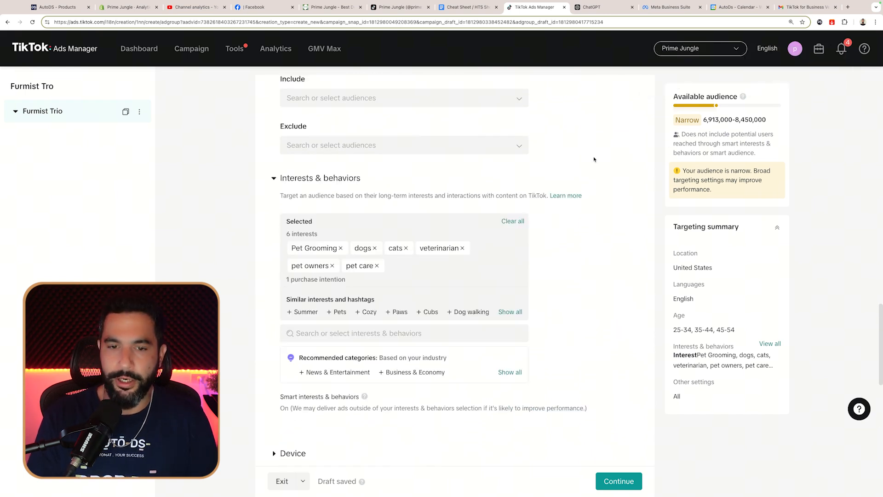
scroll(593, 159, down, 8)
scroll(526, 159, down, 2)
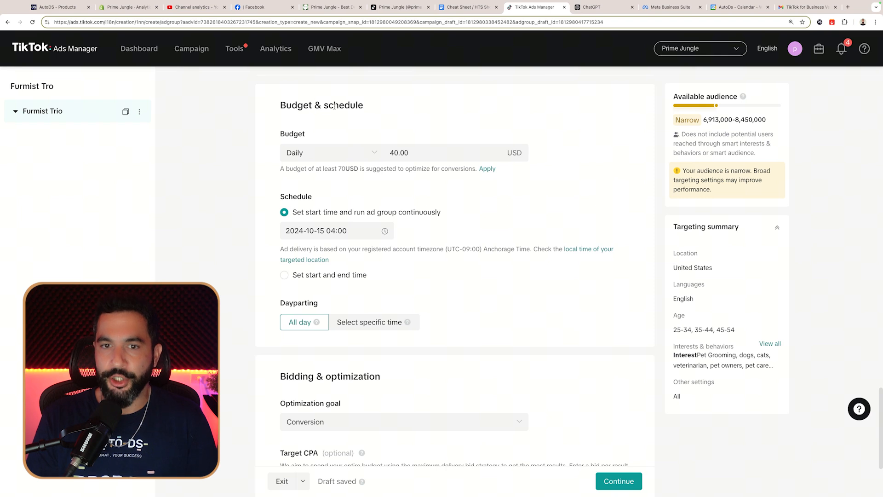
scroll(368, 166, up, 2)
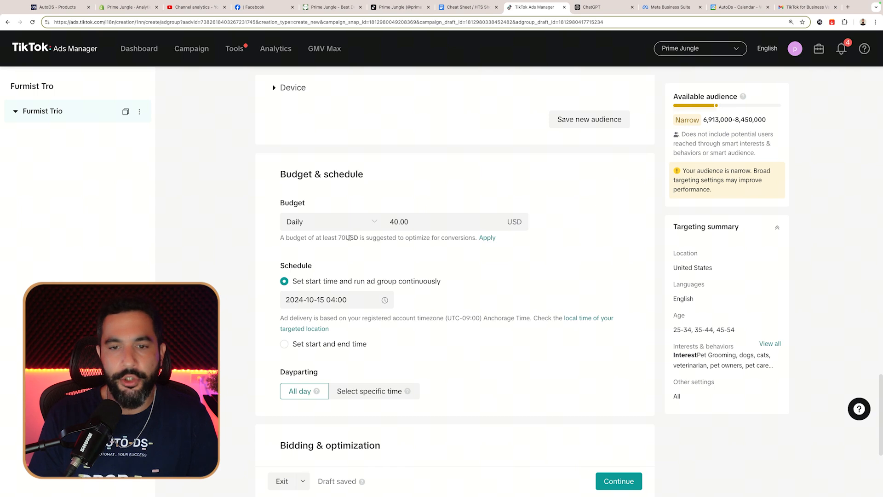
double_click(390, 222)
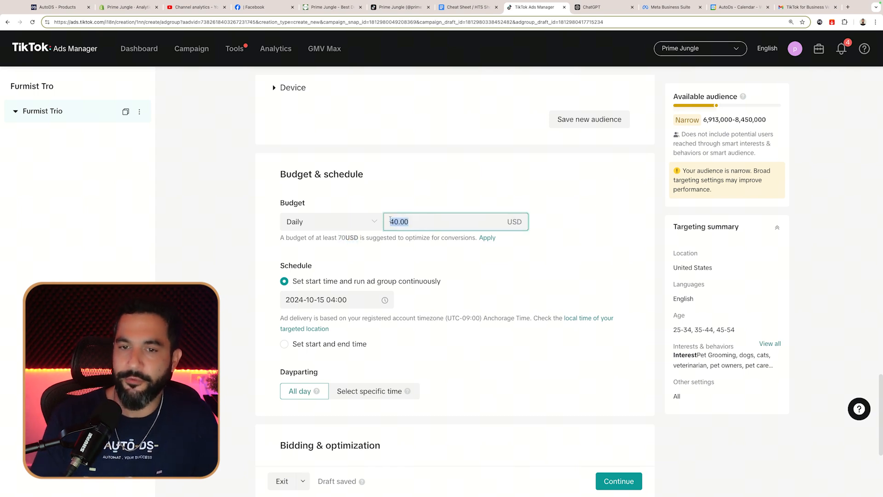
text(20)
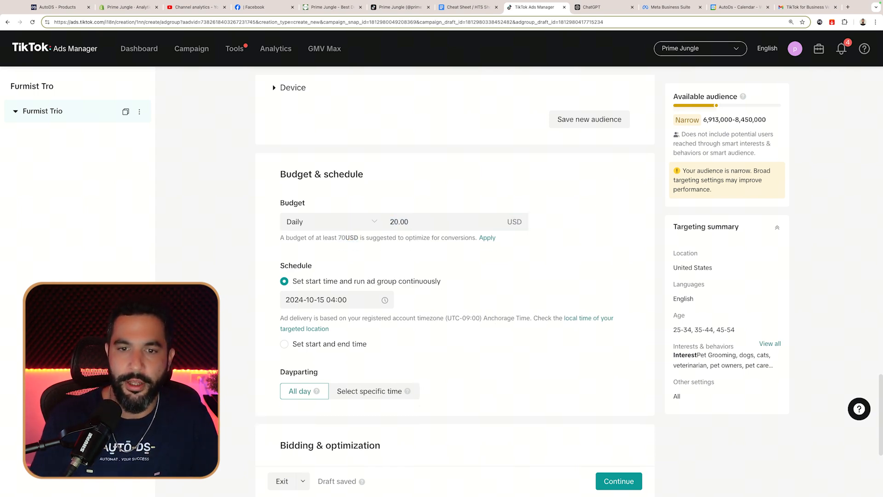
double_click(387, 222)
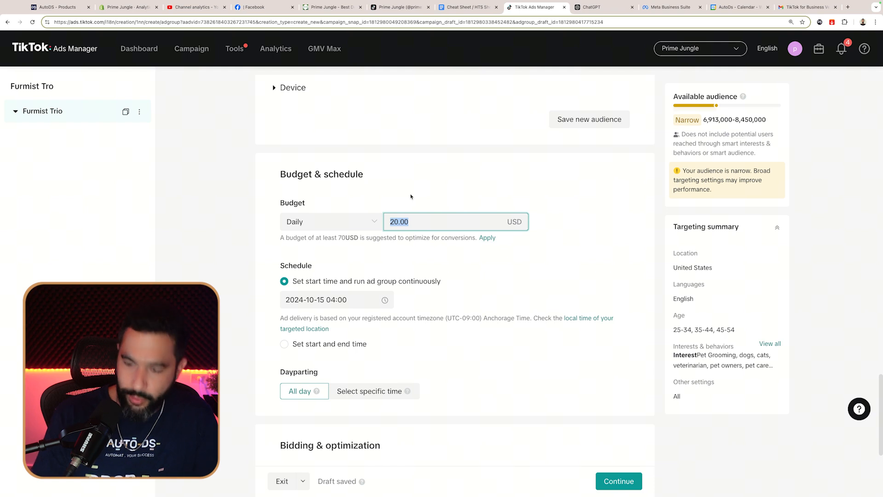
text(19)
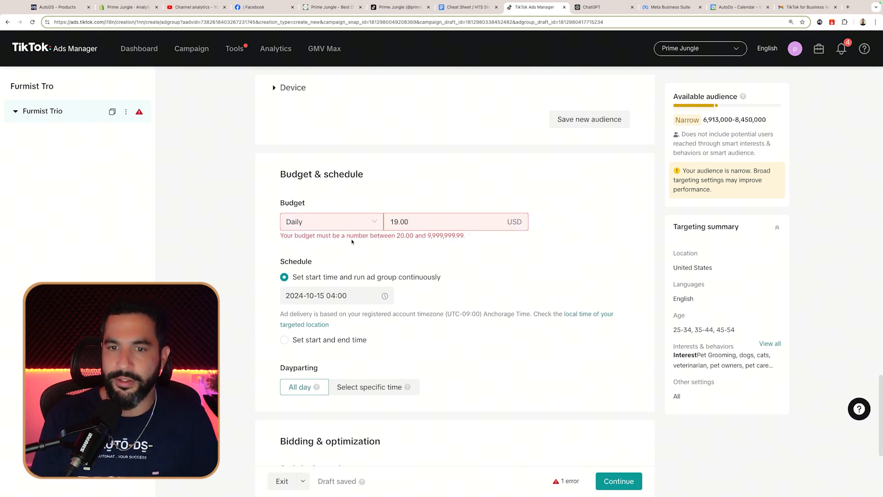
double_click(400, 222)
text(20)
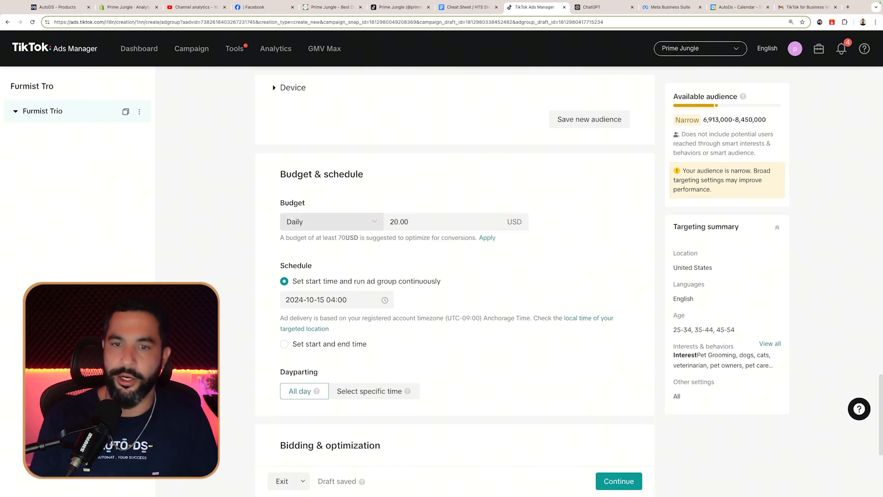
scroll(278, 147, down, 3)
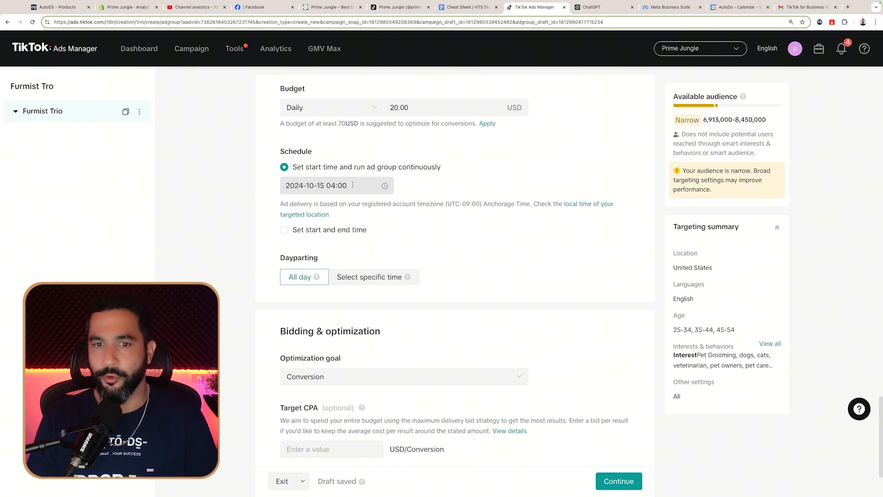
Step: Set the ad group schedule to run continuously with no end date
click(327, 230)
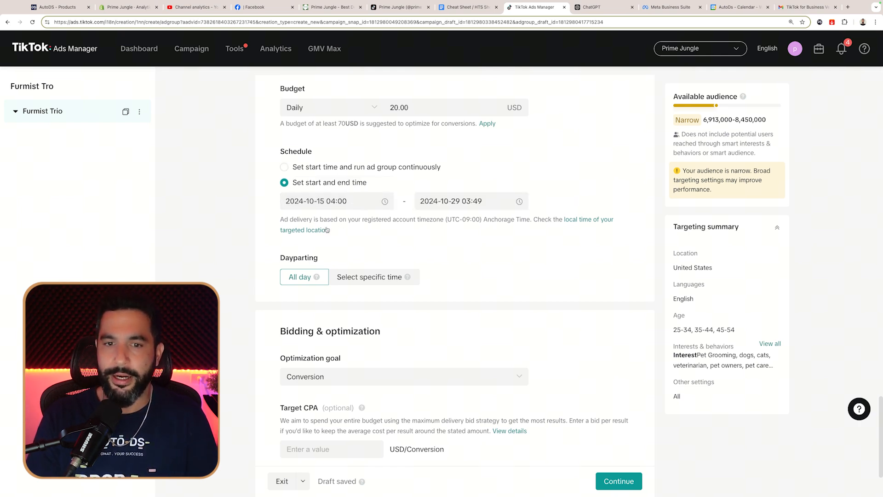
click(314, 166)
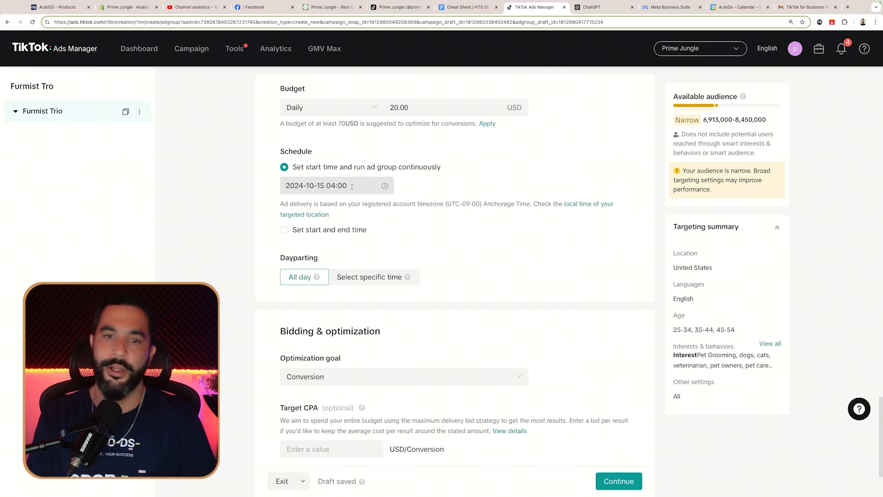
scroll(352, 186, down, 2)
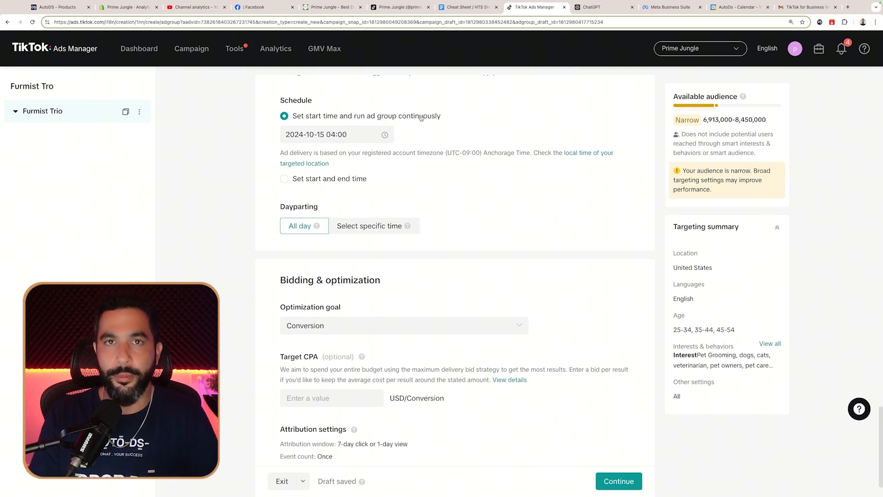
scroll(422, 118, down, 1)
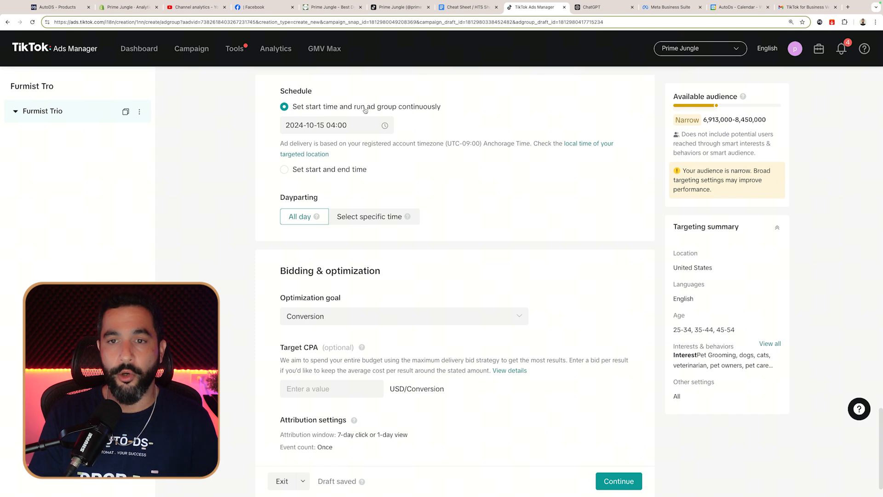
scroll(412, 110, down, 2)
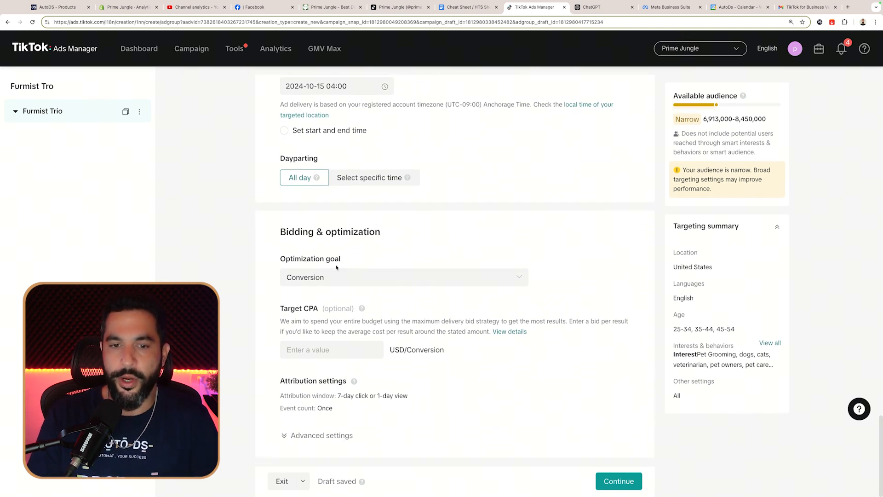
Step: Confirm Conversion as the optimization goal and continue to ad creation
click(329, 283)
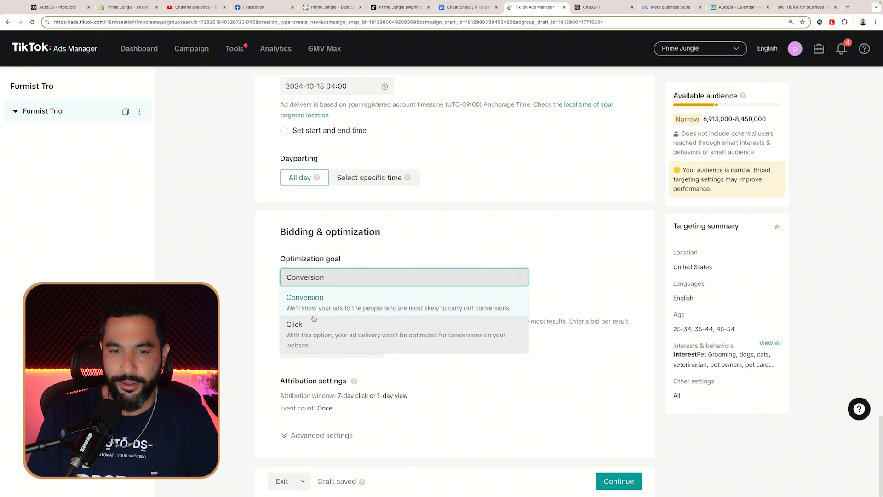
click(270, 283)
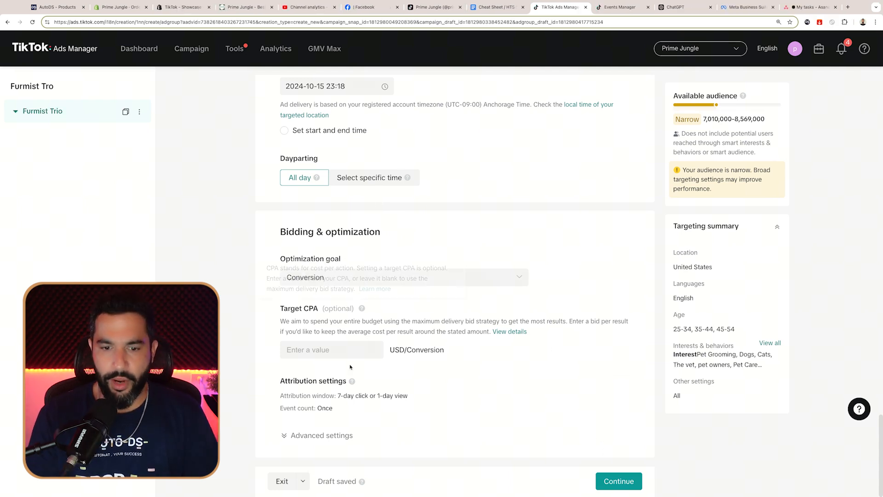
click(620, 481)
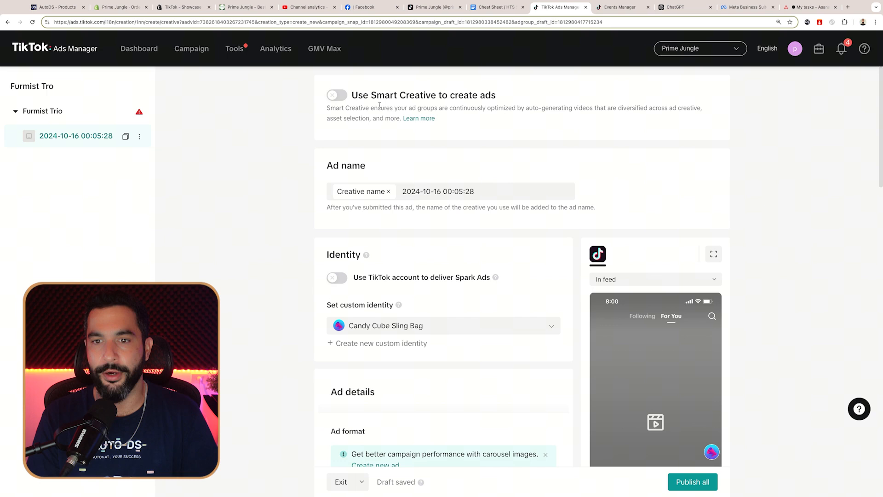
Step: Replace the timestamp ad name with 'My Cats Are In Love With This Grooming Brush'
scroll(387, 106, down, 2)
drag(476, 151, 397, 152)
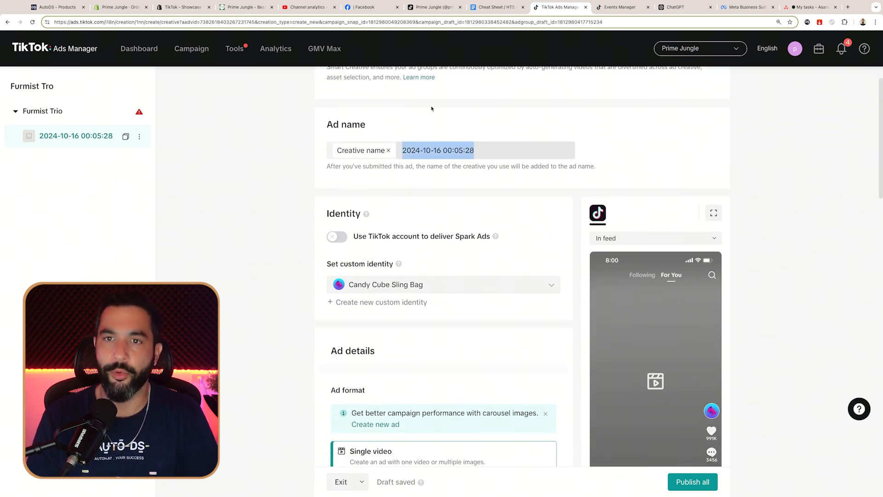
scroll(510, 110, down, 1)
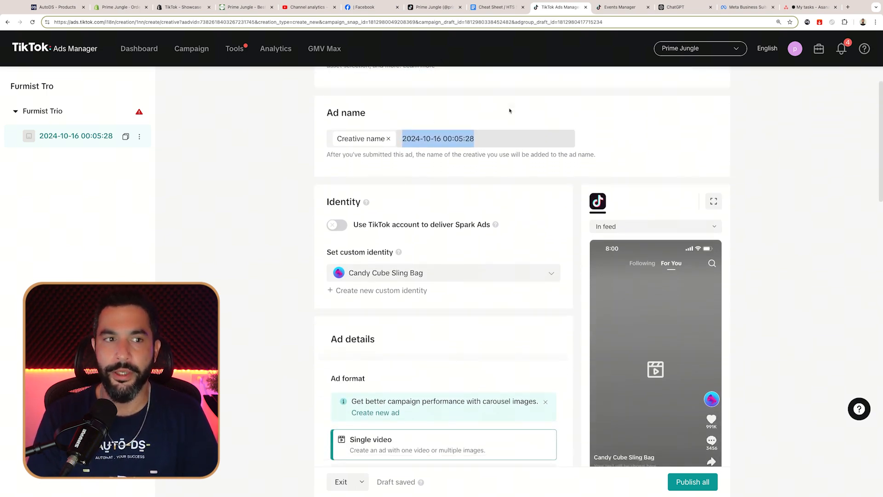
scroll(510, 110, up, 2)
scroll(510, 108, down, 5)
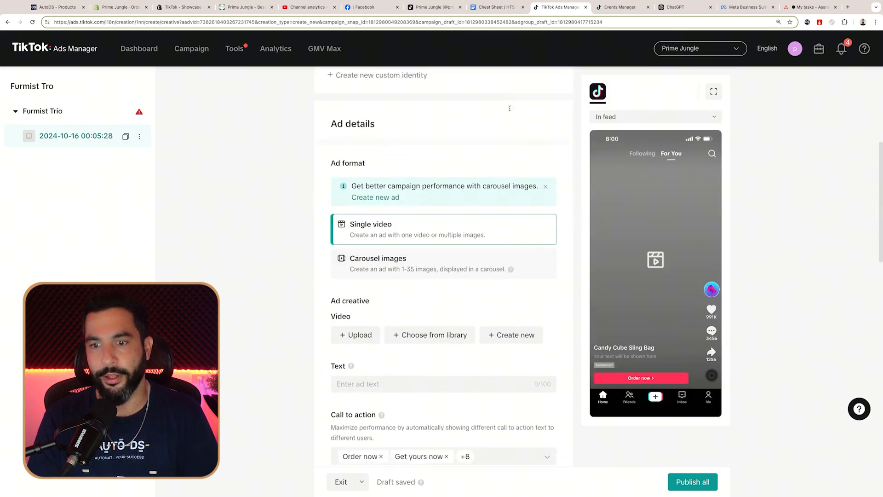
scroll(510, 109, up, 5)
text(My)
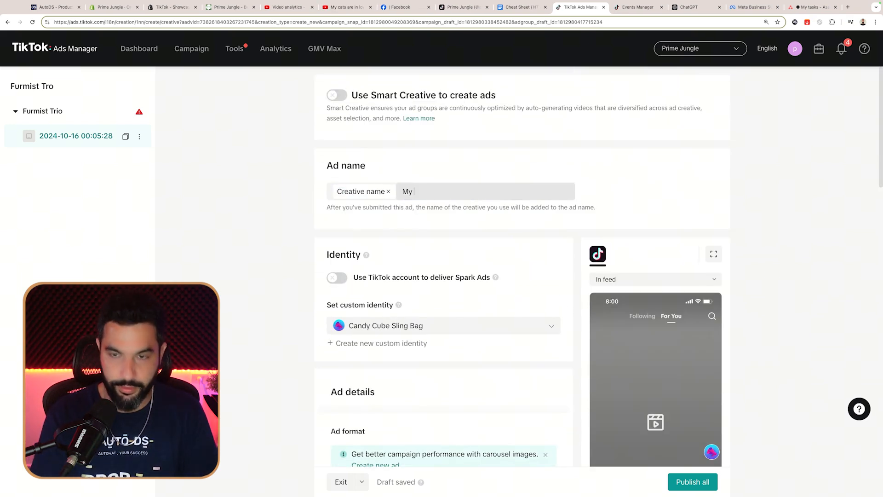
text( Cats Are In Love)
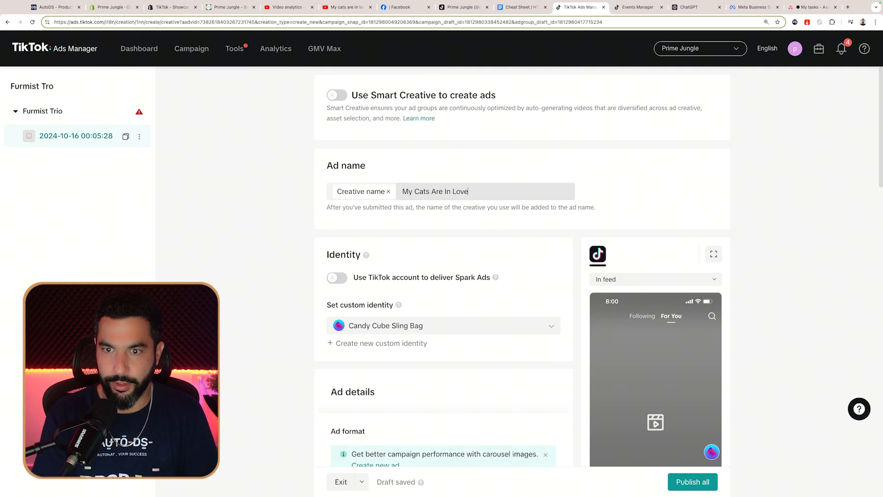
text( With This New)
key(BackSpace)
key(BackSpace)
text(Grooming Brush)
click(282, 226)
scroll(282, 226, down, 1)
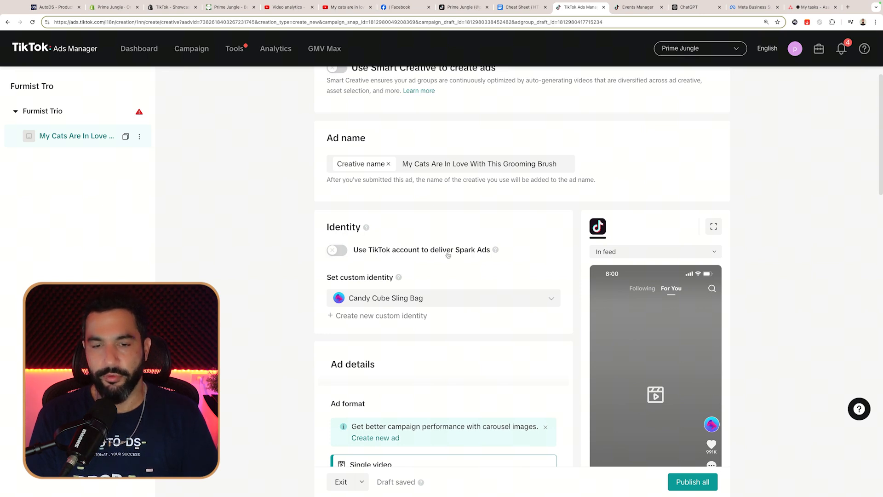
scroll(422, 249, down, 3)
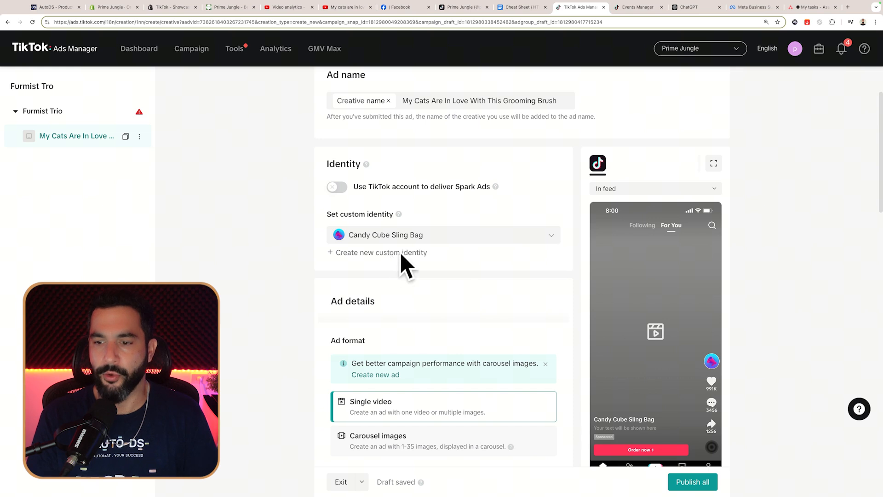
scroll(437, 257, down, 1)
scroll(451, 257, down, 1)
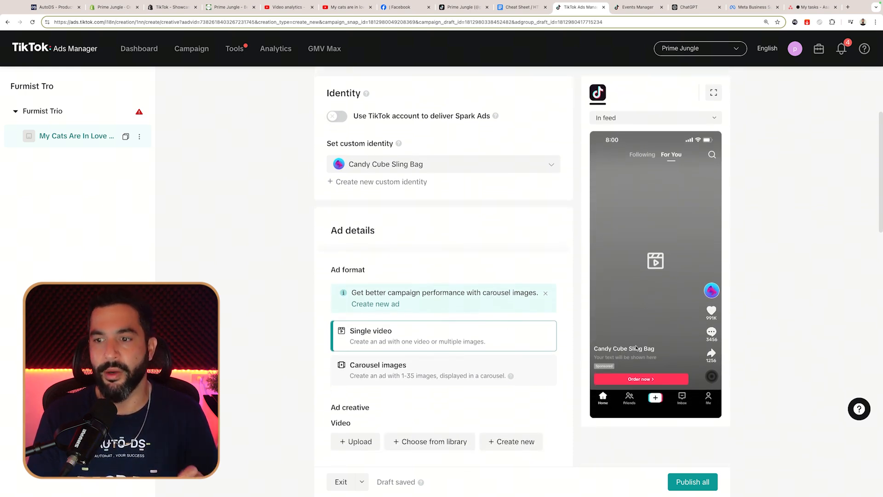
Step: Create a custom identity with display name furmisttrio and assign it to the ad
click(370, 182)
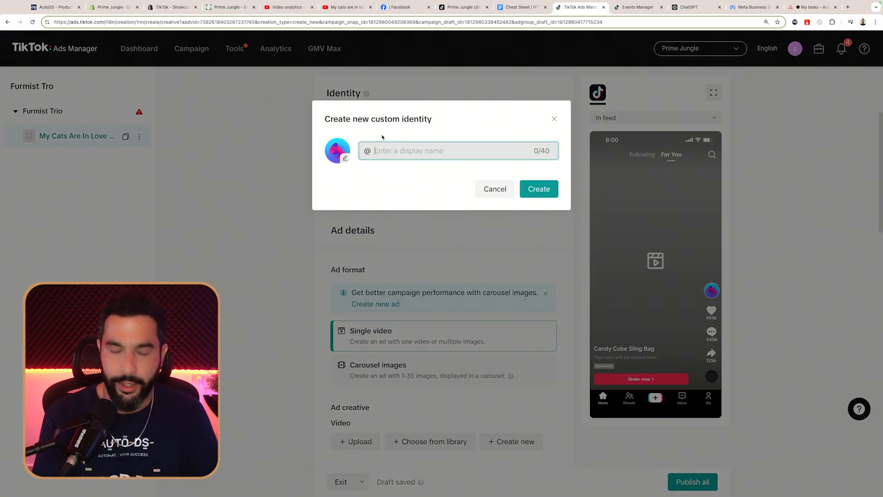
text(furmisttrio)
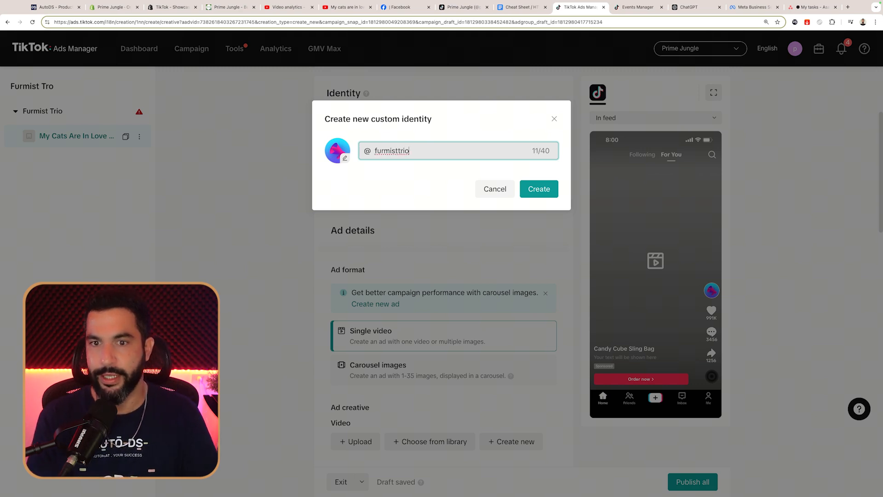
click(532, 190)
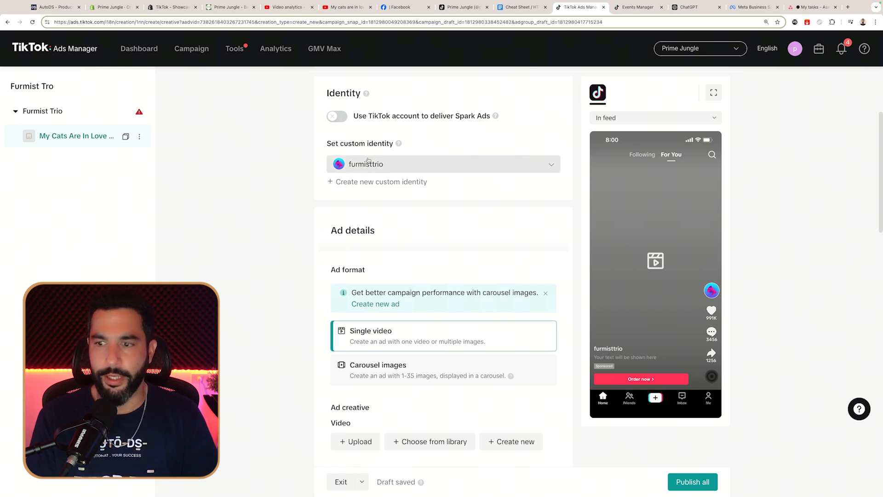
scroll(397, 189, down, 5)
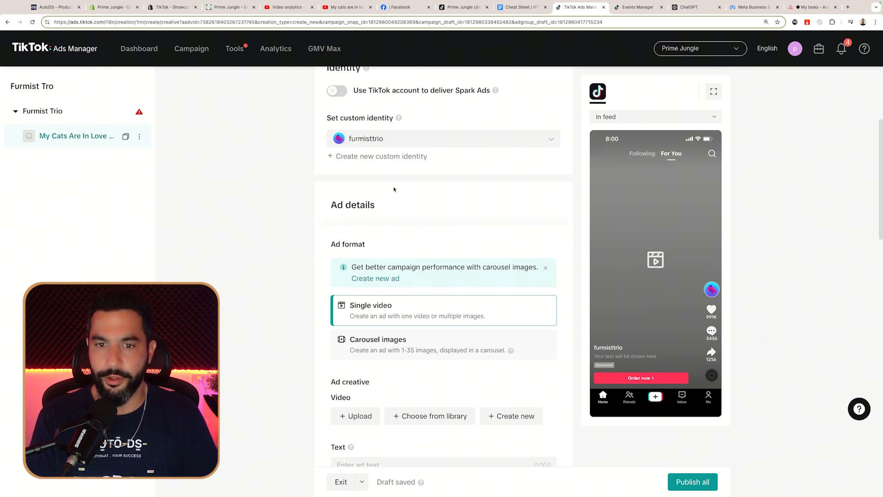
scroll(359, 162, up, 2)
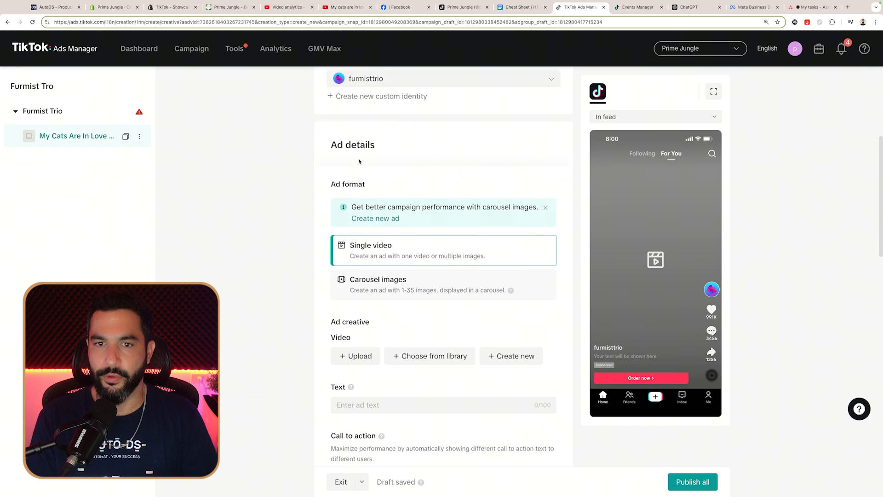
scroll(334, 142, down, 1)
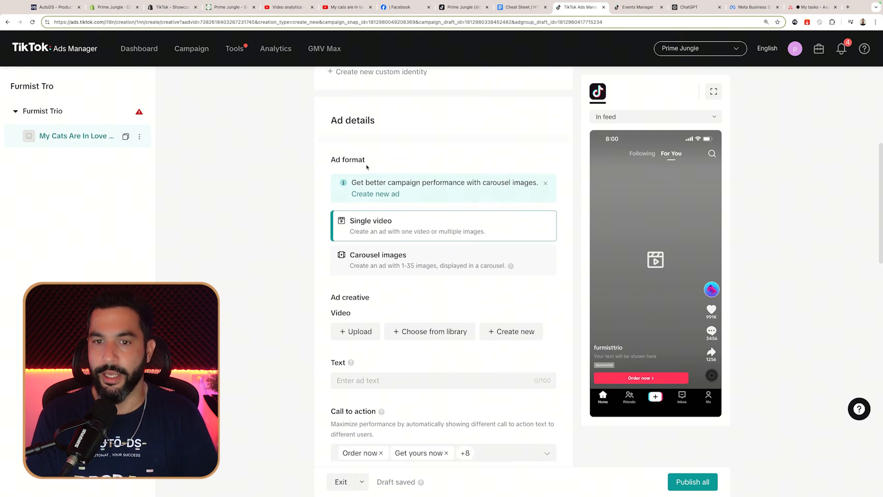
scroll(368, 170, down, 3)
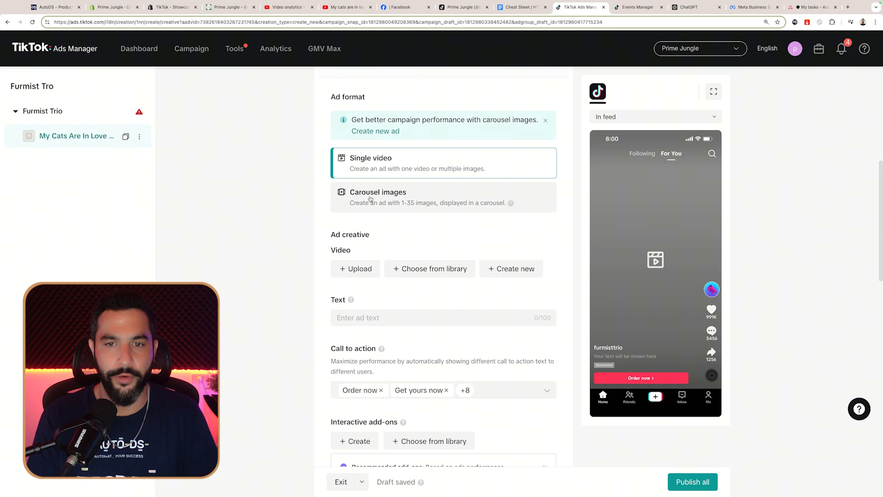
scroll(368, 202, down, 1)
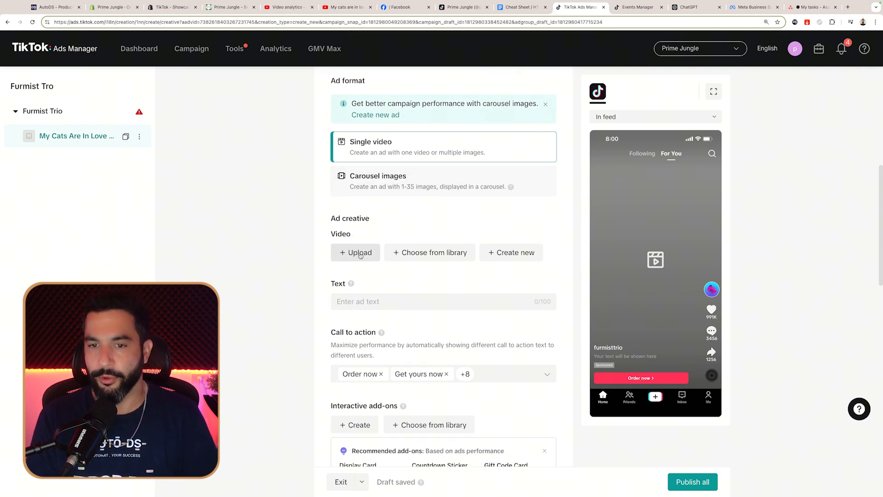
Step: Upload pet steam brush 5.mov from the computer as the ad video
click(354, 255)
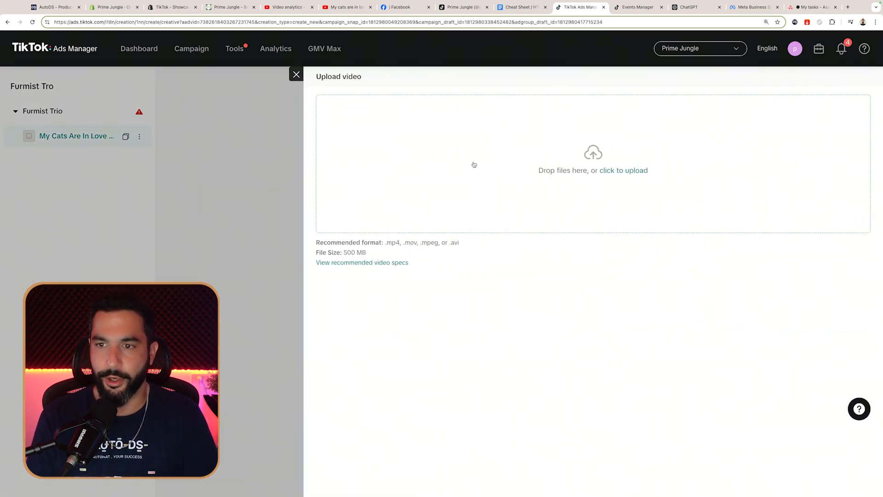
click(524, 145)
click(403, 179)
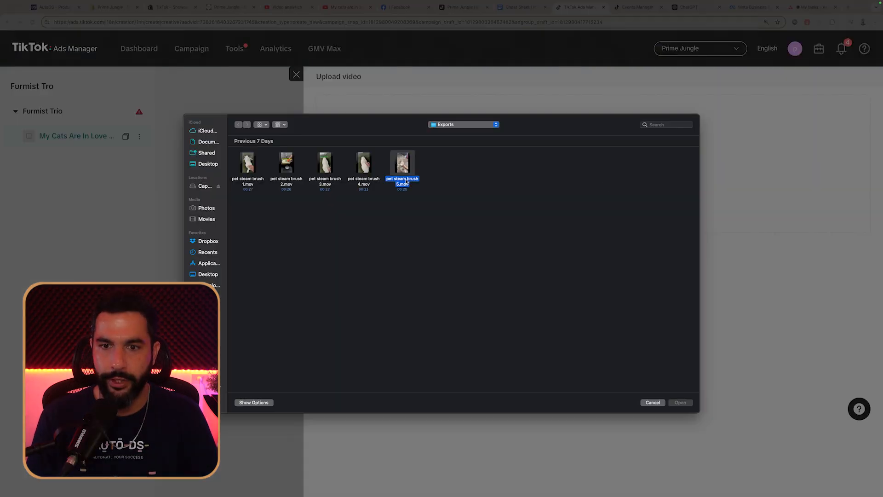
click(678, 404)
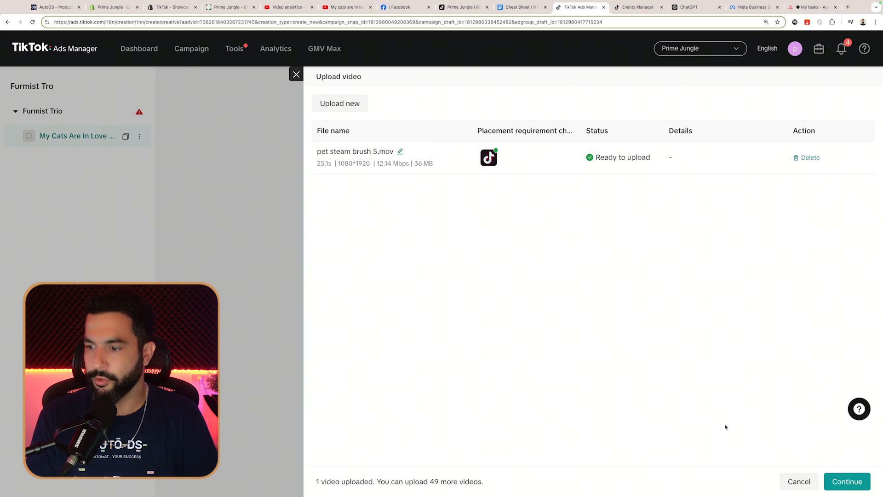
click(846, 481)
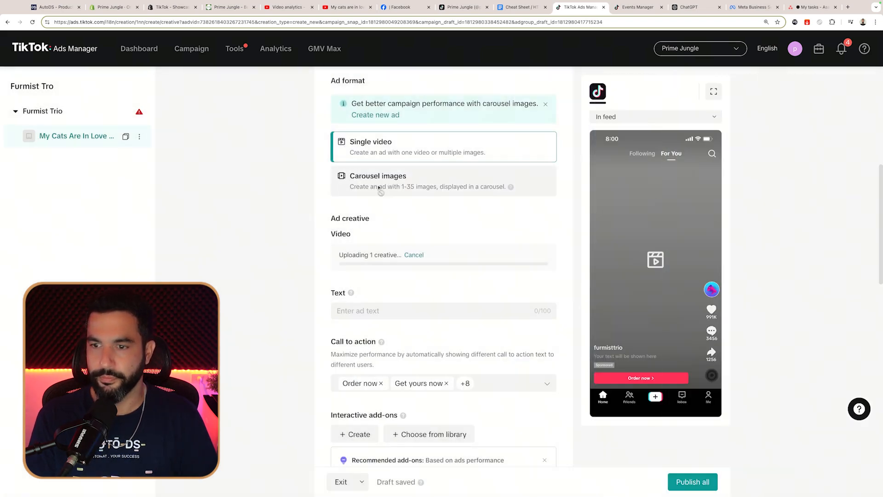
scroll(372, 256, down, 5)
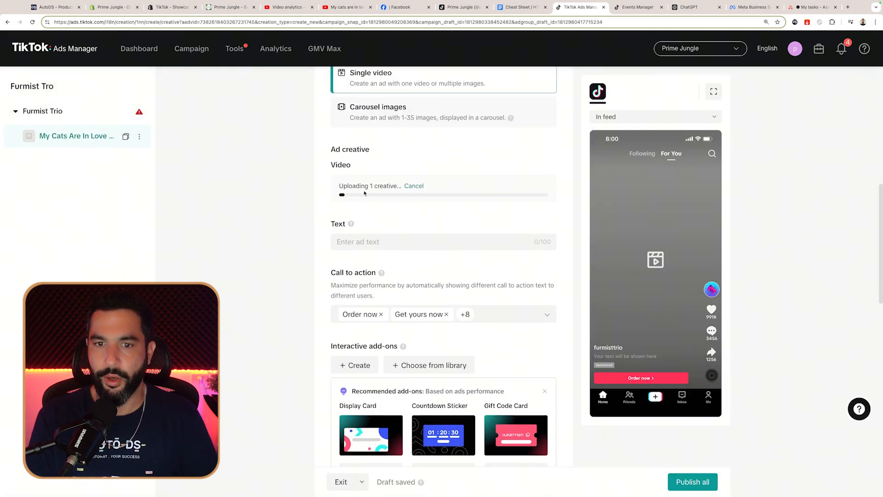
Step: Enter the ad text 'My cats are in love with this new brush! Get yours now with fast shipping.'
click(361, 194)
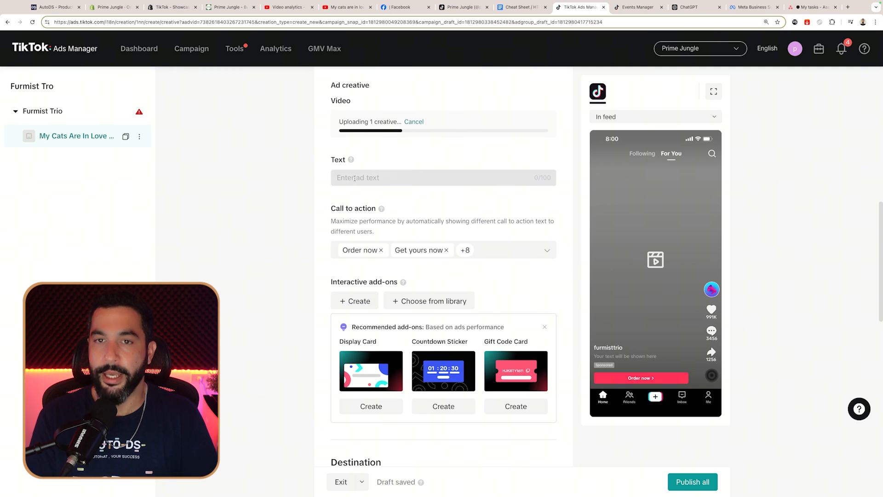
text(My cats are in love with this new brush! Get yours now with fast shipping.)
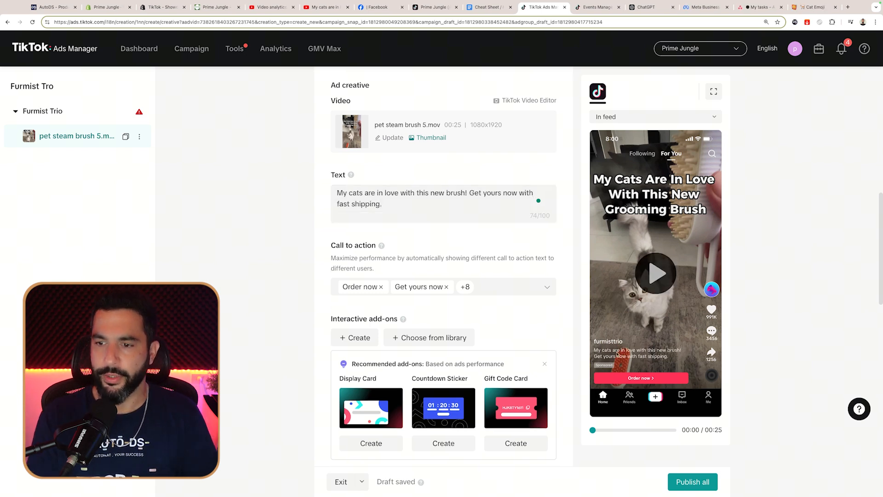
scroll(355, 191, down, 2)
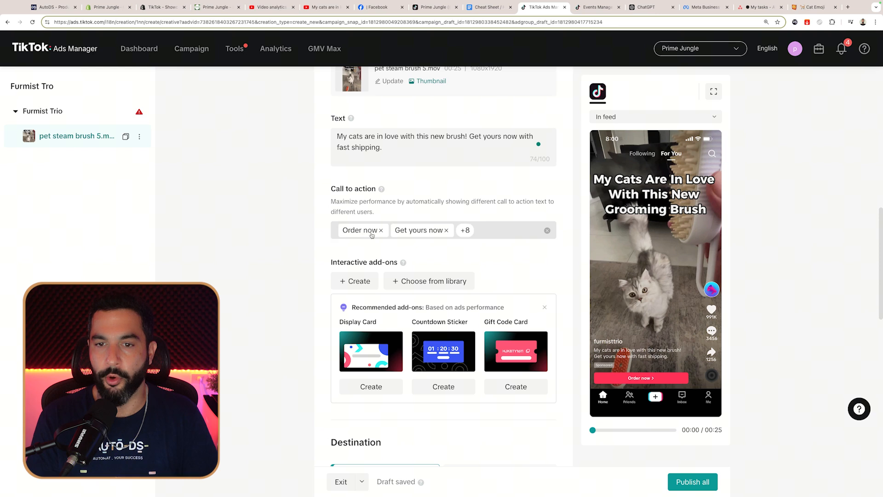
Step: Browse the call-to-action choices and remove Learn more
click(501, 228)
scroll(417, 295, down, 3)
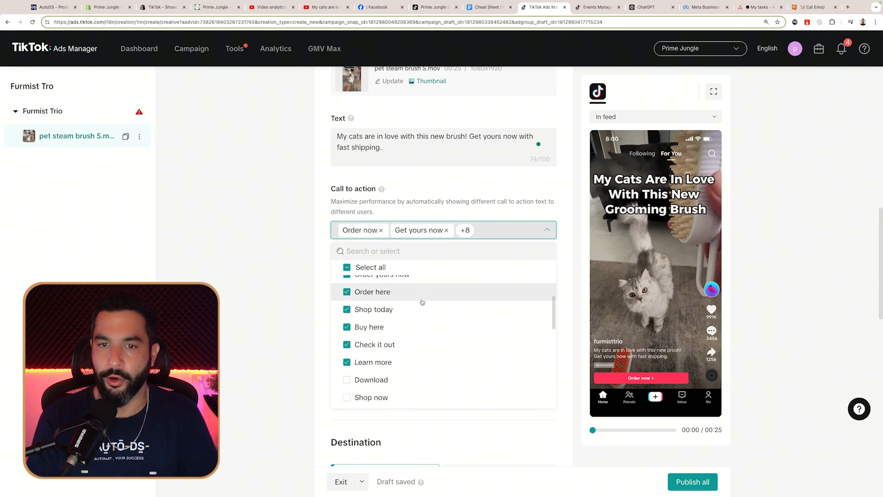
scroll(418, 288, down, 5)
scroll(405, 299, up, 10)
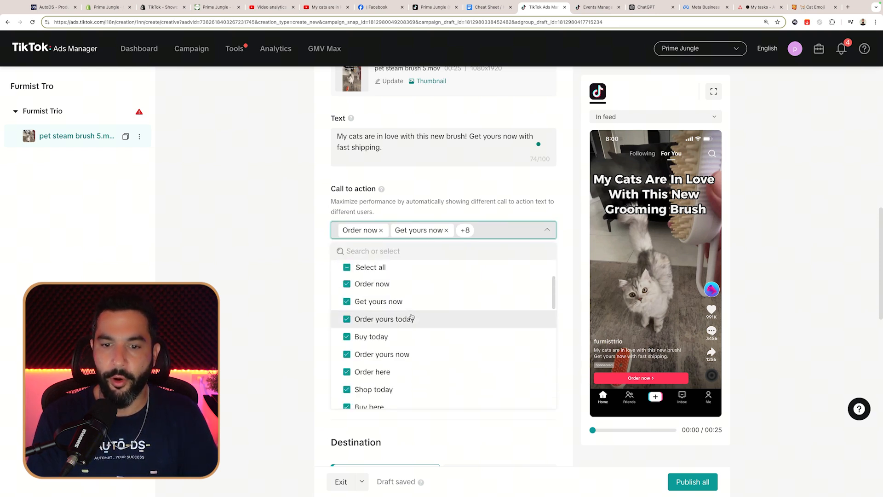
scroll(404, 318, down, 2)
scroll(396, 342, up, 3)
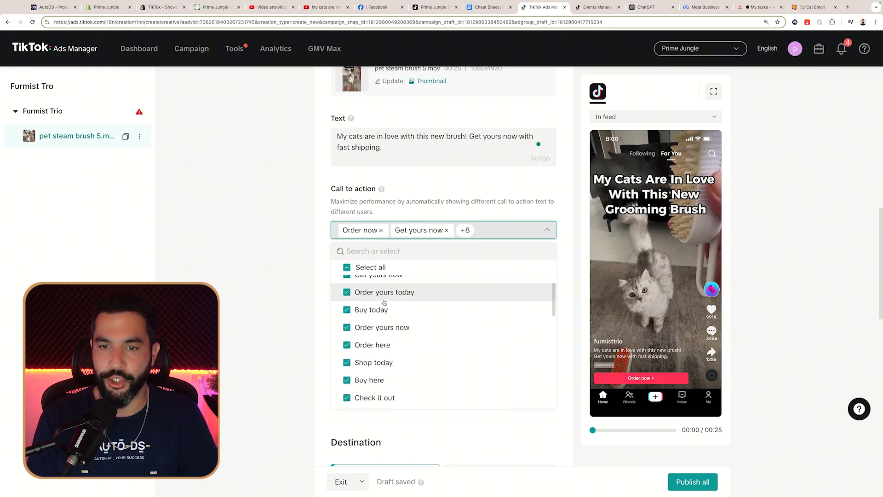
click(266, 263)
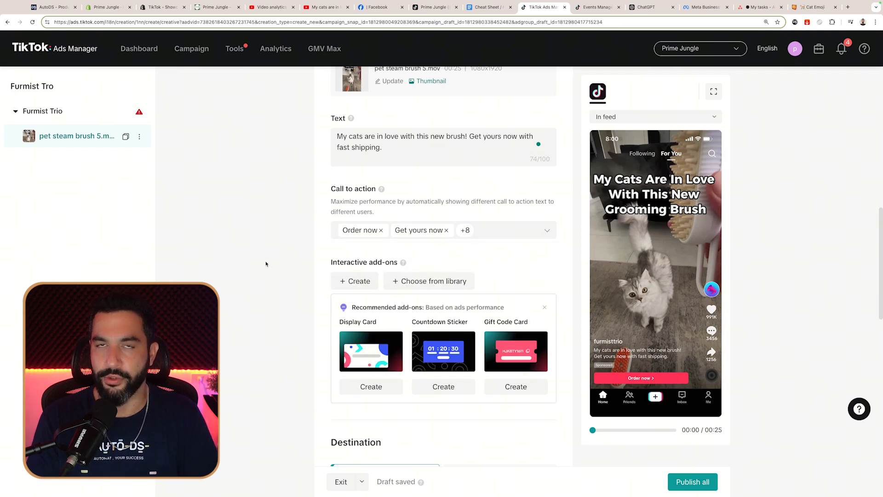
click(511, 232)
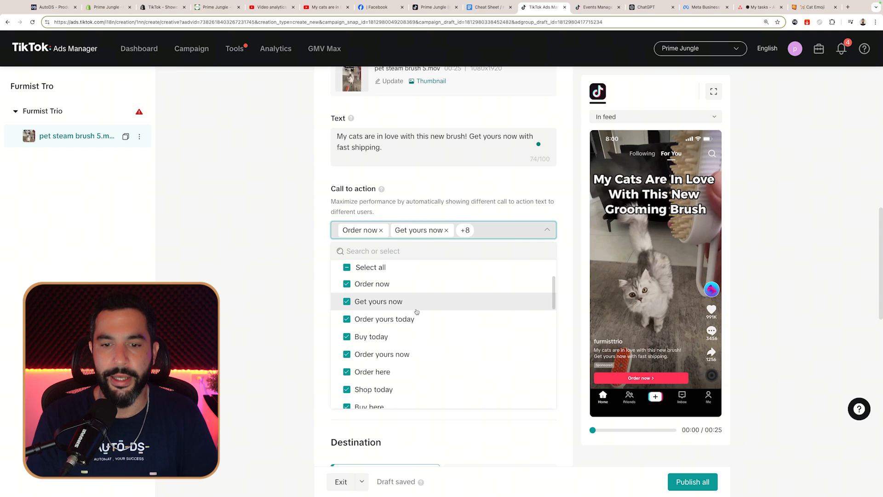
scroll(417, 315, down, 1)
scroll(418, 314, down, 4)
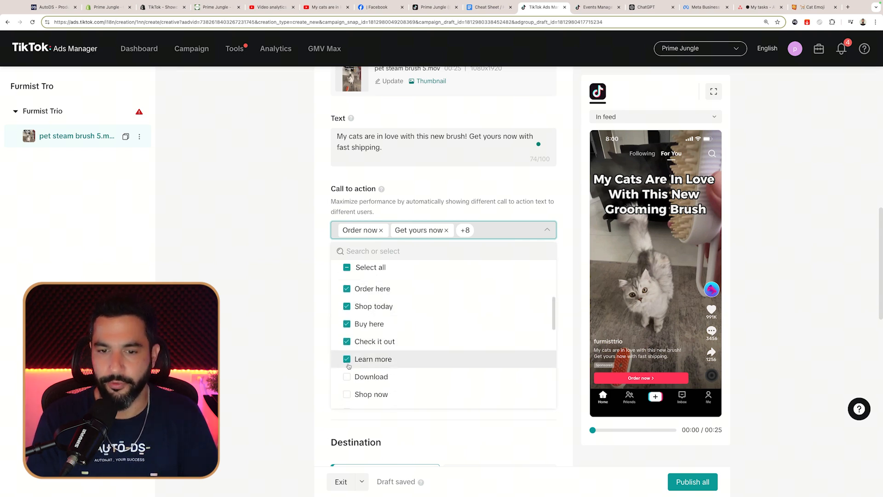
click(347, 360)
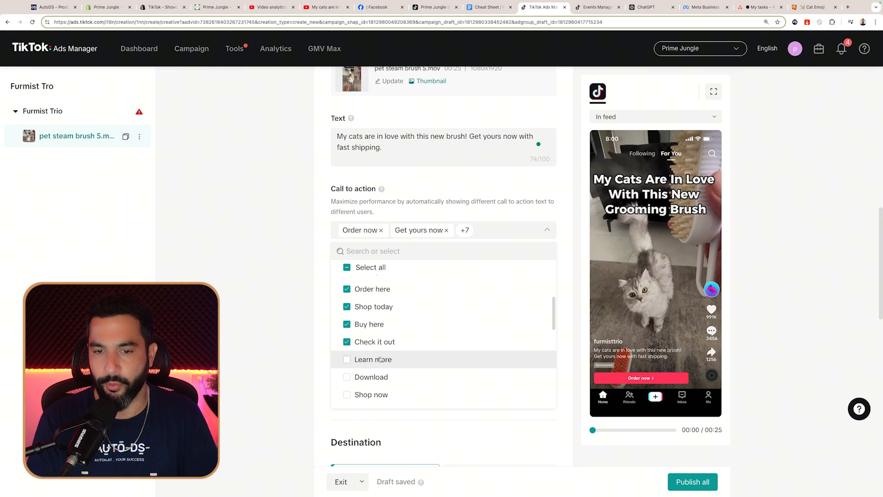
scroll(382, 341, up, 5)
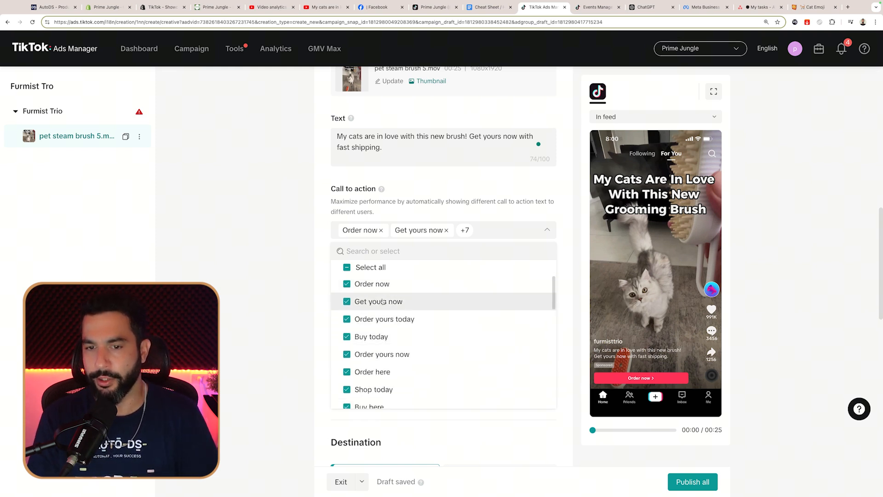
Step: Remove Order yours today, Shop today and Check it out, then verify the remaining options
click(346, 320)
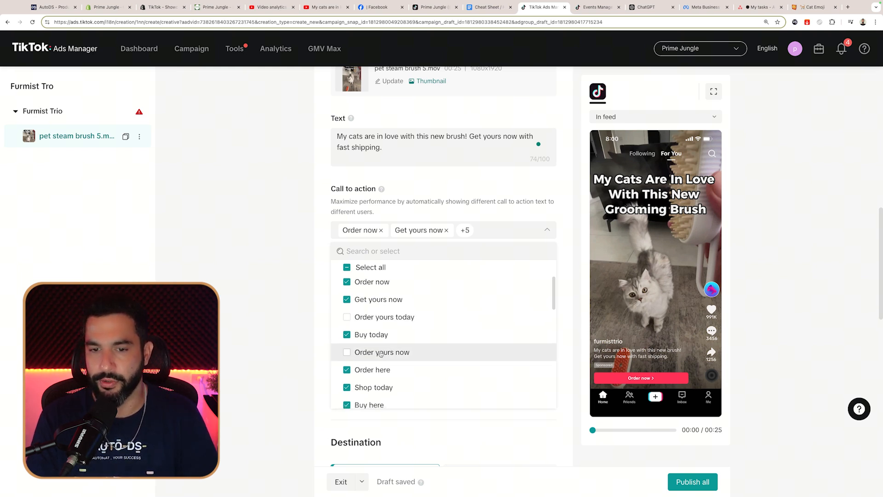
scroll(366, 284, down, 2)
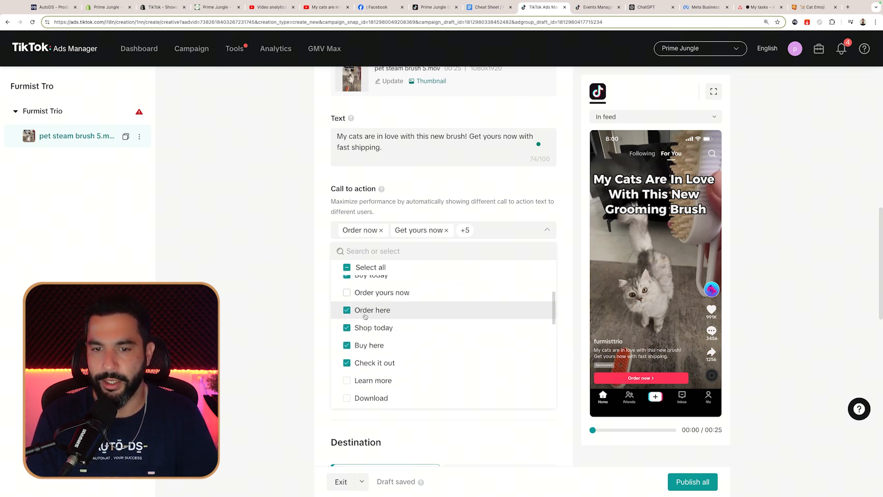
click(363, 328)
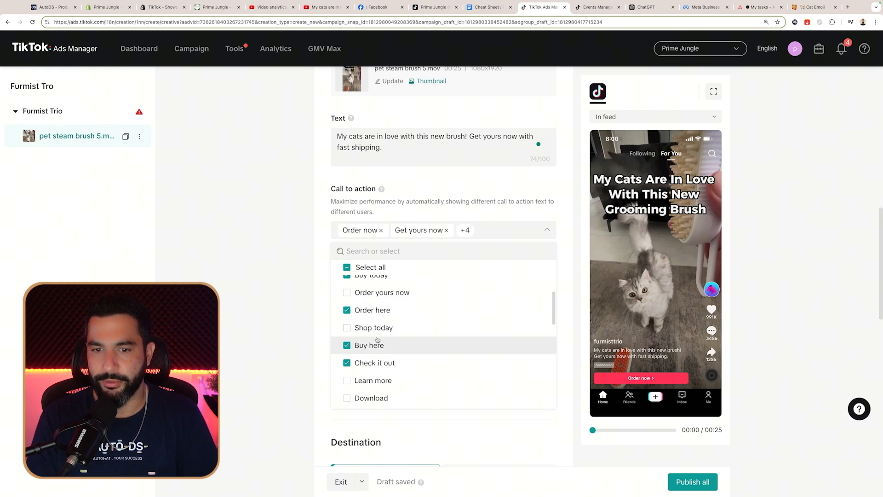
click(352, 364)
click(263, 321)
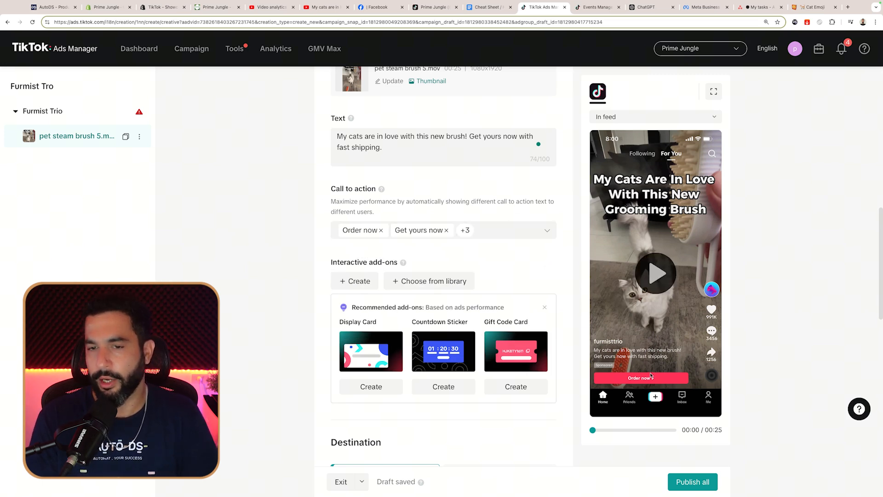
scroll(457, 237, down, 1)
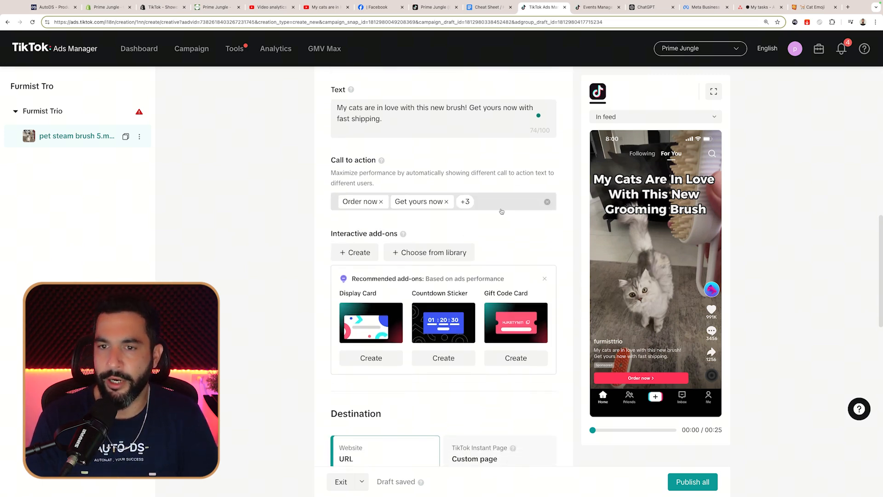
click(494, 205)
click(275, 237)
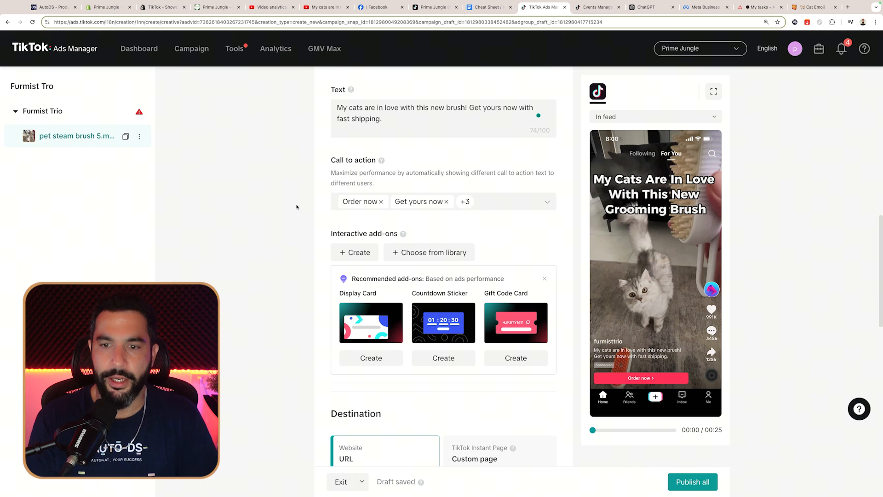
scroll(297, 207, down, 2)
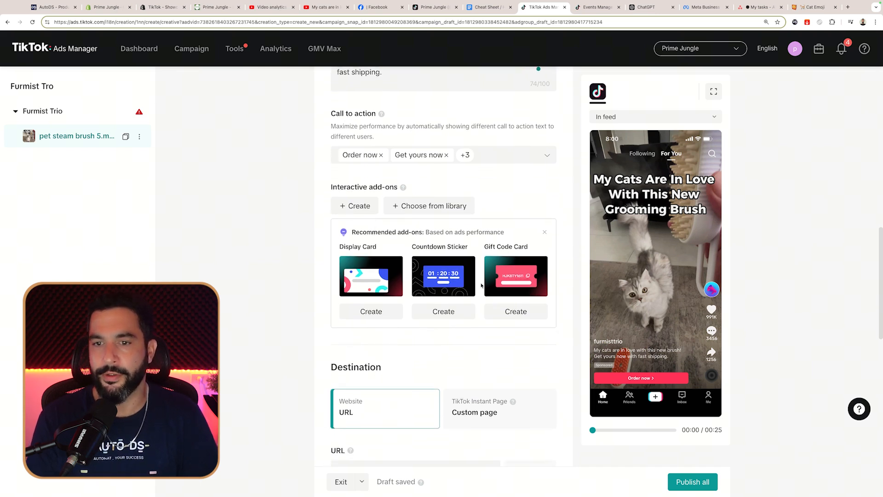
scroll(435, 279, down, 5)
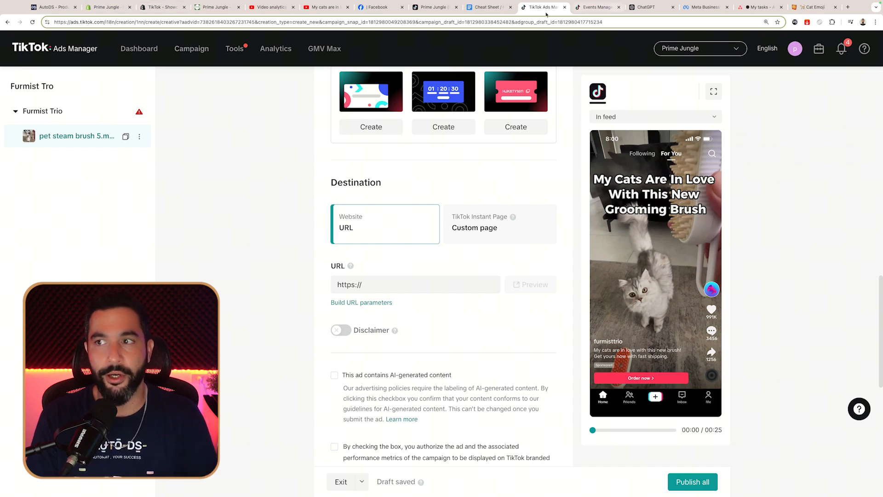
Step: Open the Furmist Trio brush product page in the Prime Jungle store
click(215, 9)
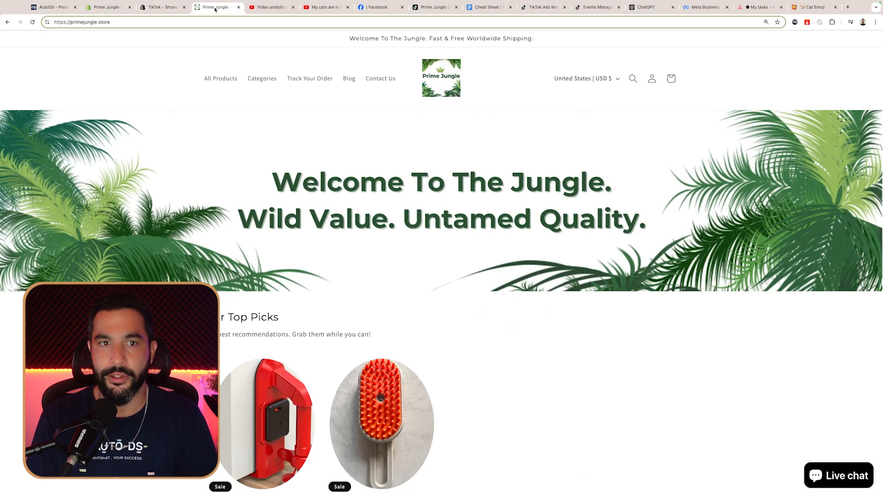
scroll(324, 207, down, 4)
click(366, 160)
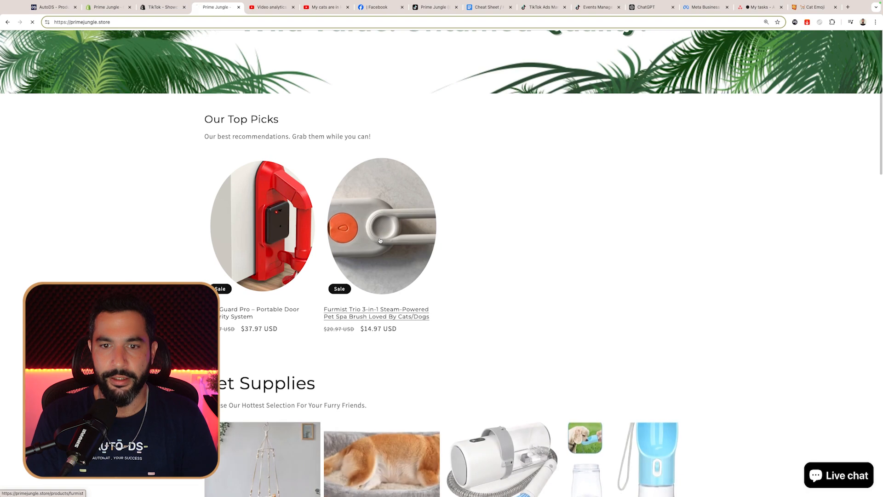
scroll(558, 143, down, 1)
scroll(551, 75, up, 3)
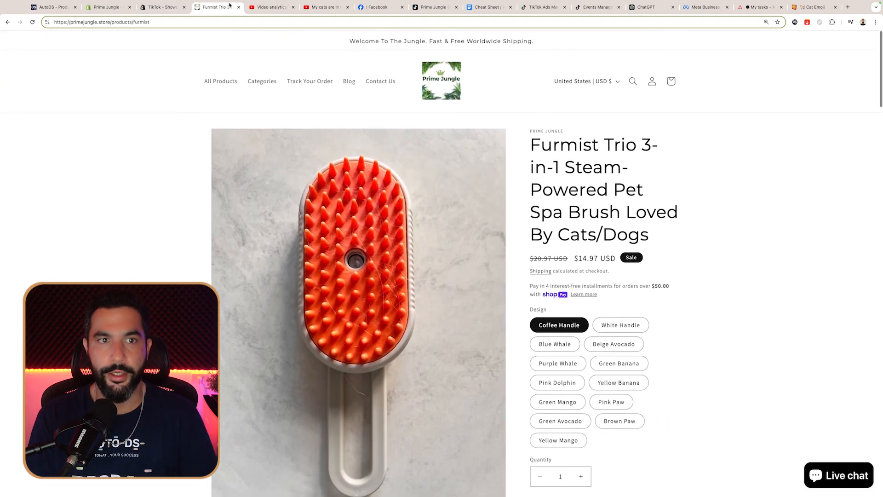
Step: Copy the product page address and return to the TikTok Ads Manager ad form
click(175, 22)
right_click(174, 22)
click(193, 82)
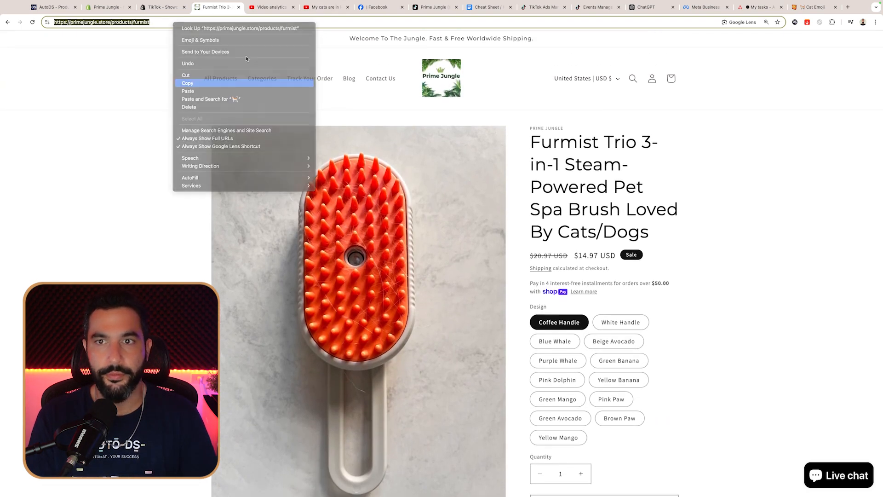
click(591, 9)
click(531, 10)
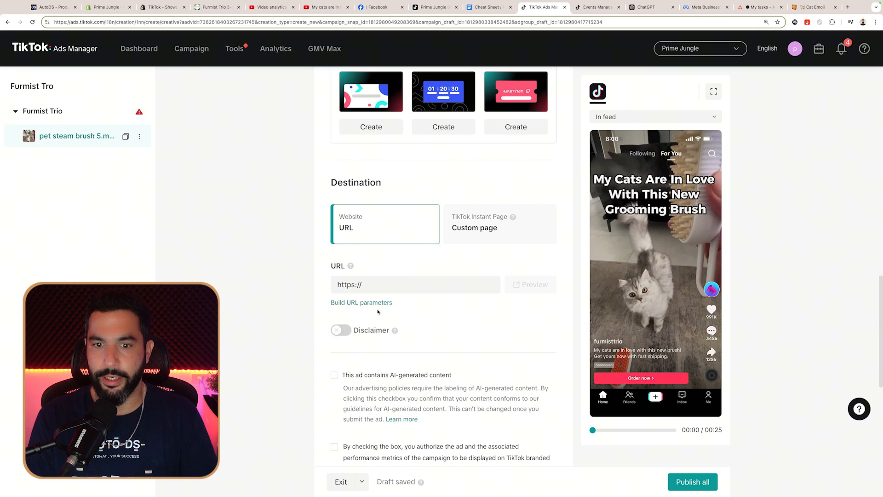
click(356, 285)
right_click(371, 284)
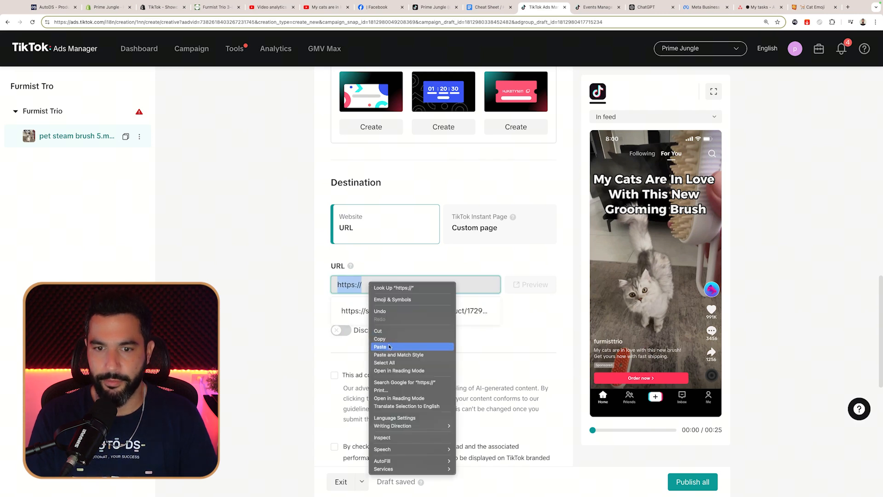
click(389, 346)
click(502, 304)
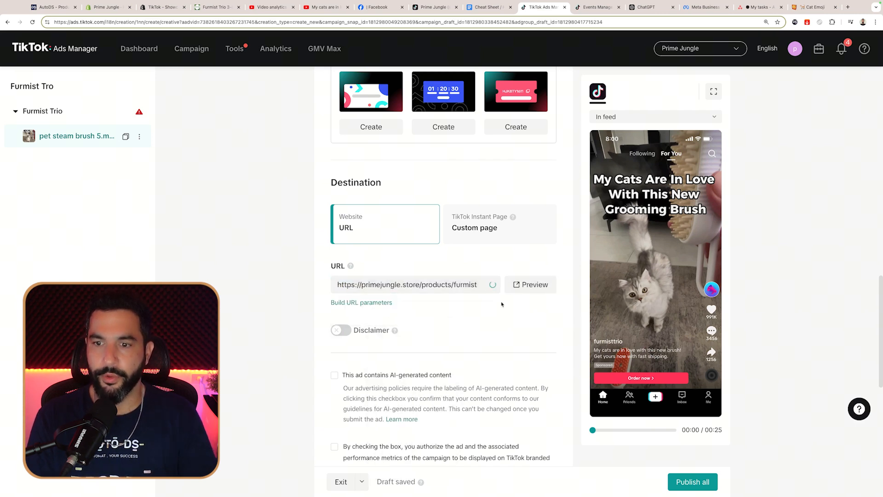
Step: Preview the destination link and check that the Furmist brush product page loads
click(535, 285)
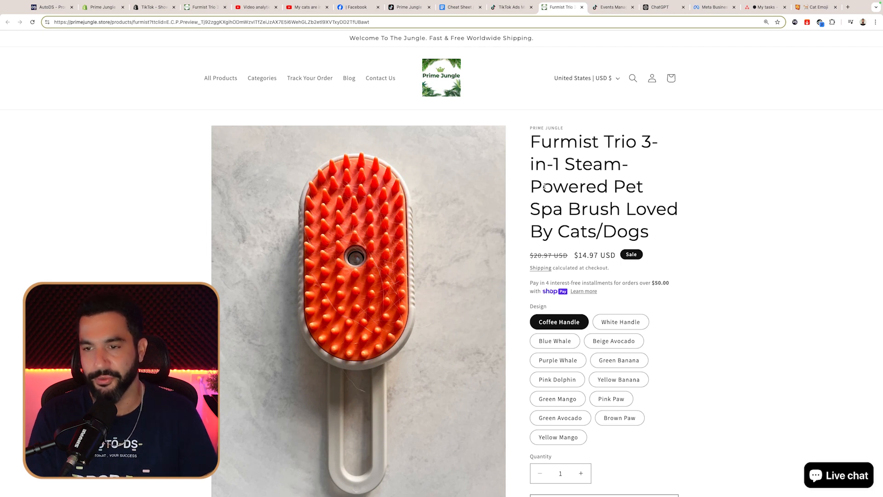
scroll(662, 230, down, 10)
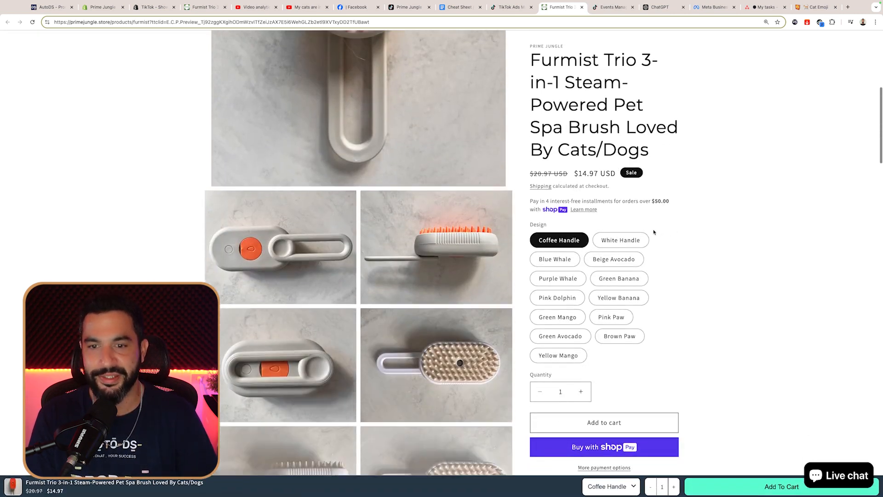
scroll(651, 233, down, 15)
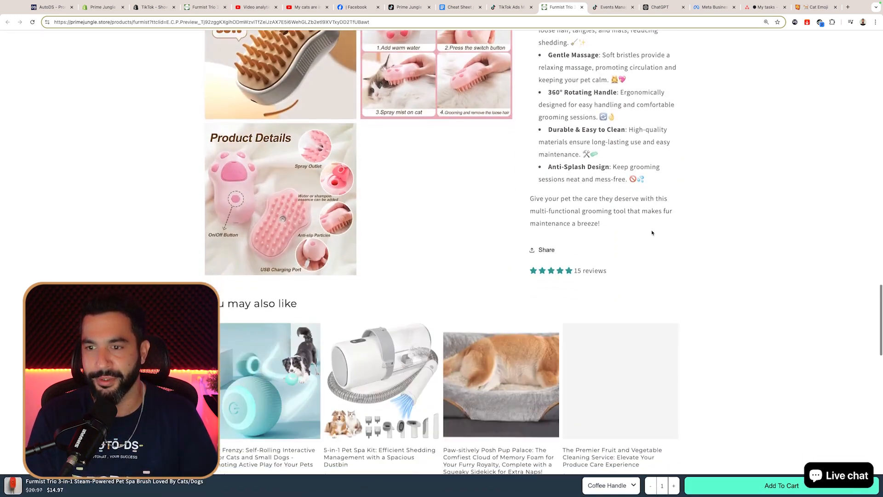
scroll(652, 233, up, 3)
scroll(652, 233, down, 8)
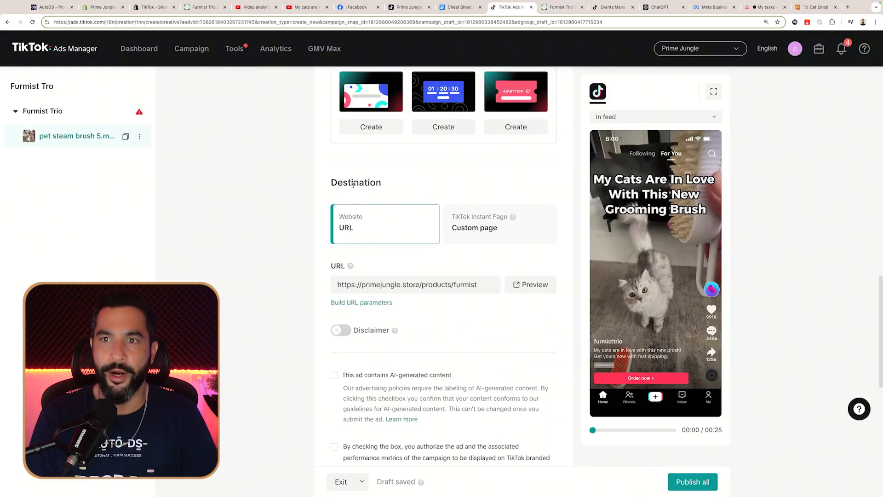
scroll(360, 290, down, 5)
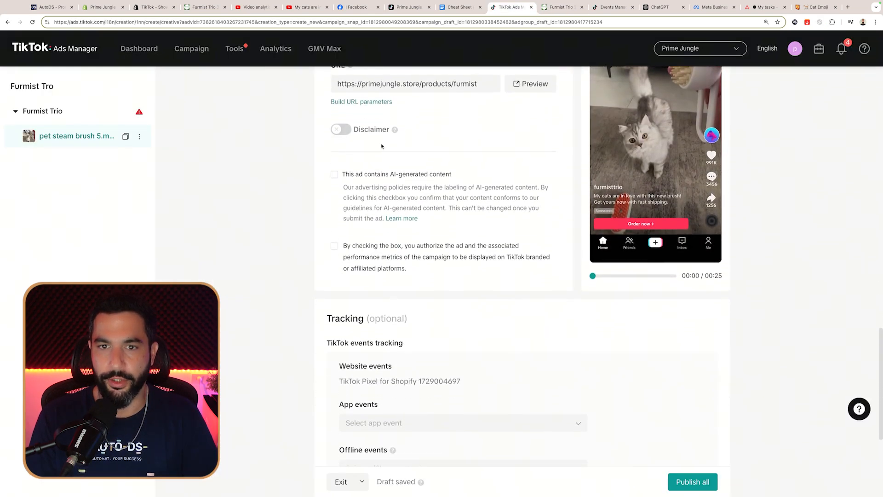
scroll(369, 142, up, 1)
scroll(288, 73, down, 1)
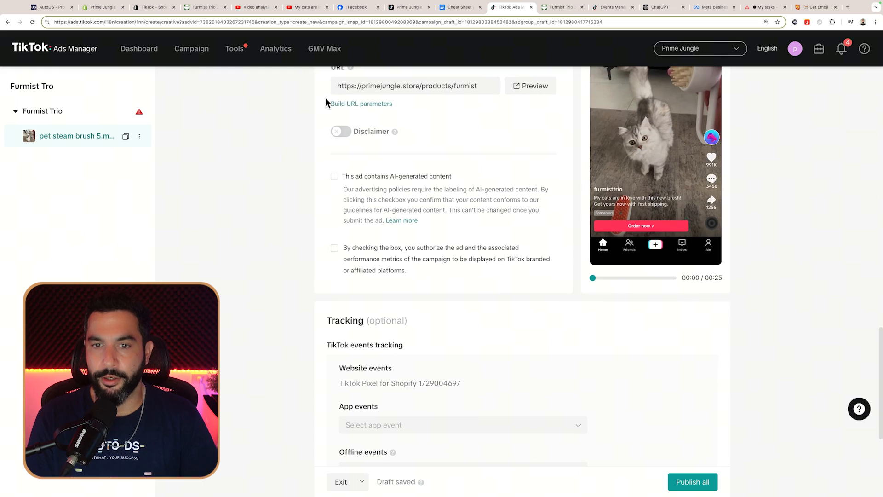
scroll(350, 134, down, 2)
scroll(376, 163, down, 3)
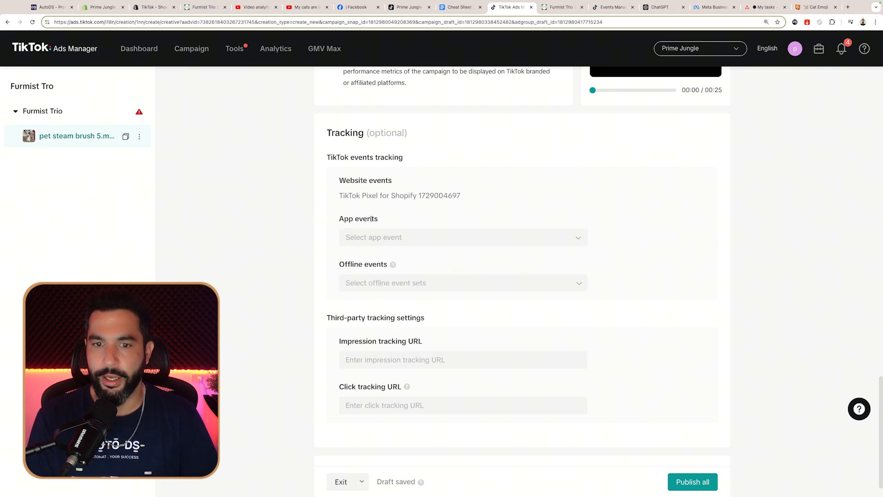
scroll(372, 286, down, 1)
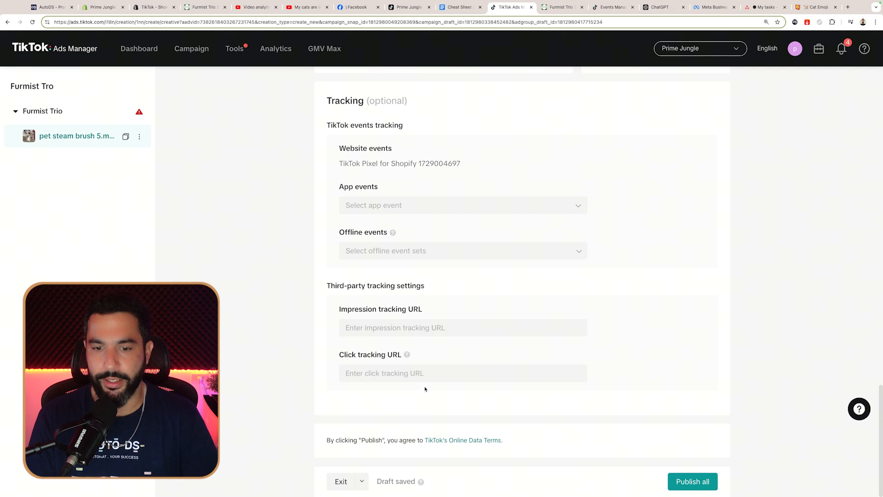
scroll(598, 370, up, 2)
scroll(561, 368, down, 2)
scroll(563, 366, up, 10)
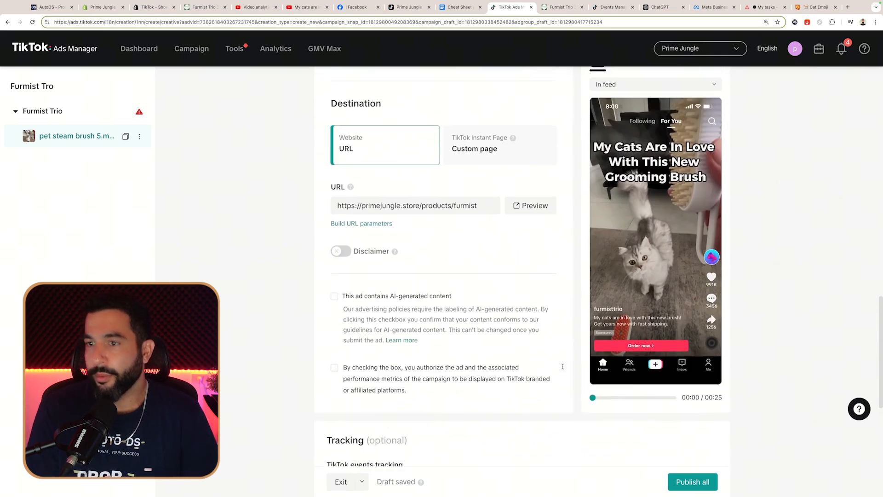
click(647, 297)
scroll(437, 290, up, 7)
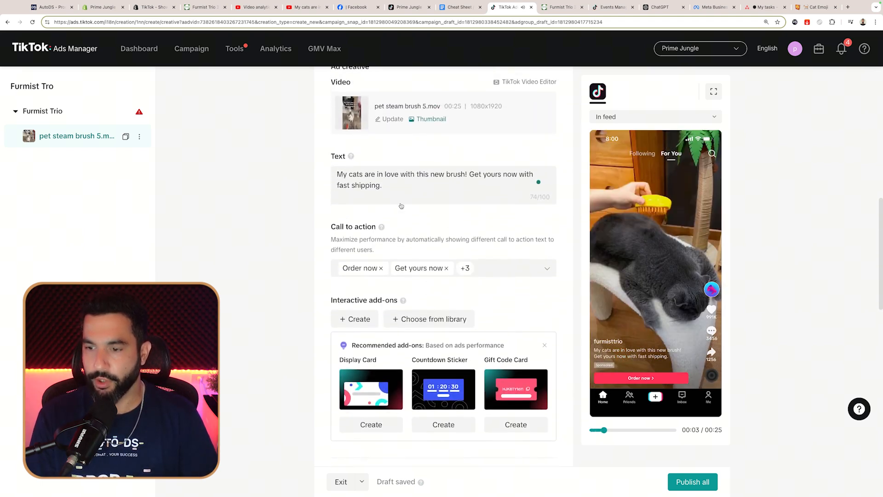
scroll(588, 355, down, 15)
scroll(670, 413, up, 10)
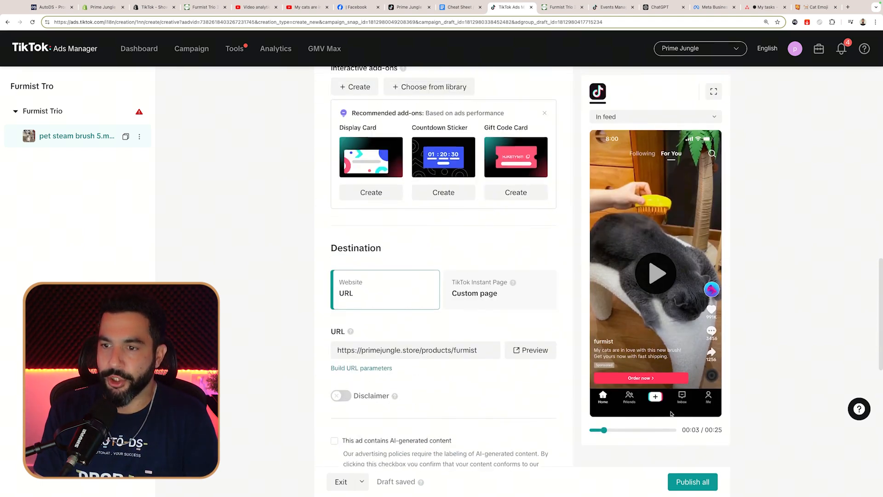
scroll(670, 414, up, 1)
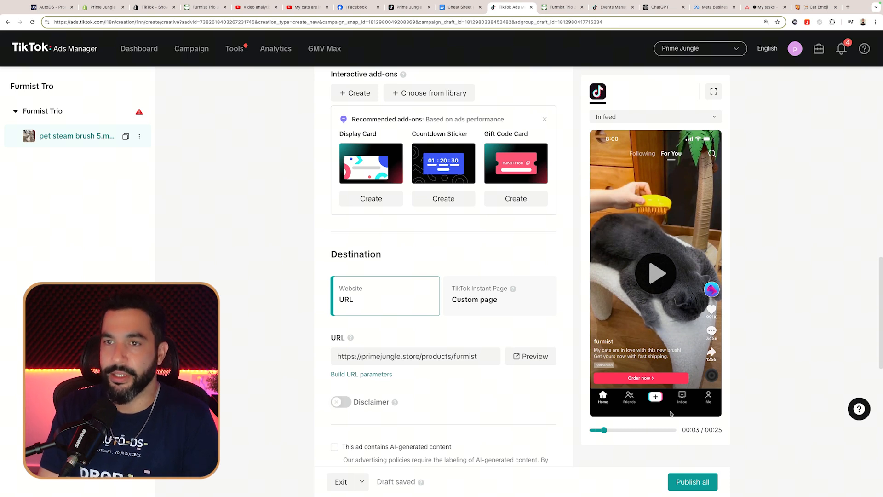
scroll(781, 306, down, 10)
scroll(771, 309, up, 15)
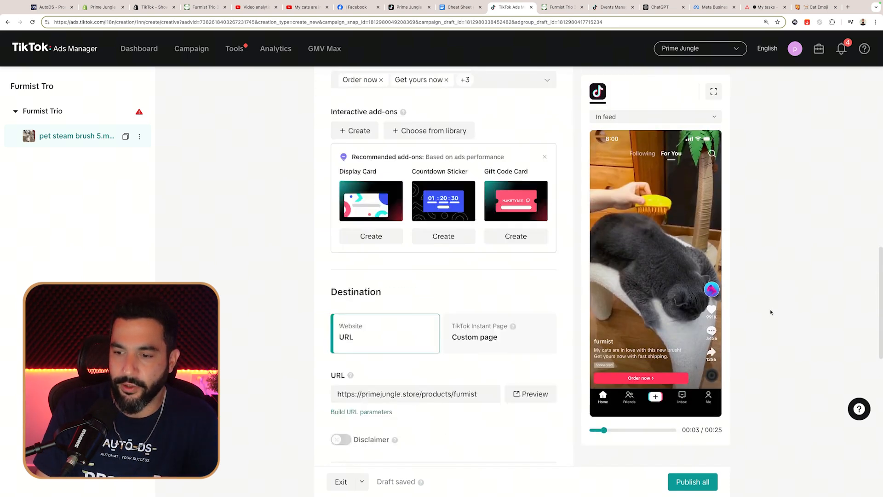
Step: Attempt to publish the campaign and its ads, then return to the ad group settings
click(694, 482)
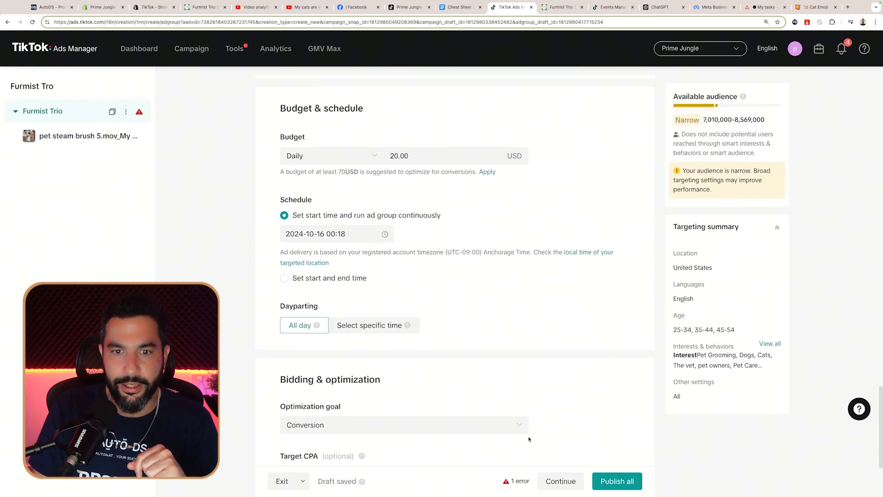
mouse_move(507, 486)
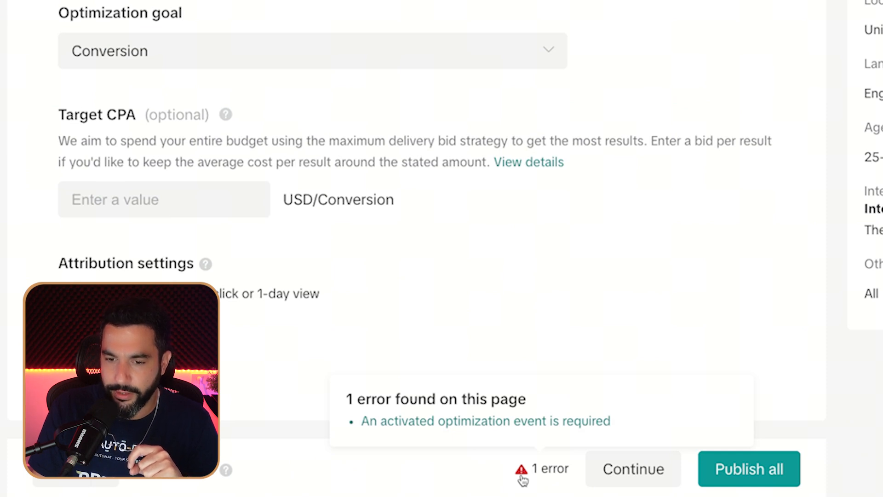
scroll(600, 99, up, 20)
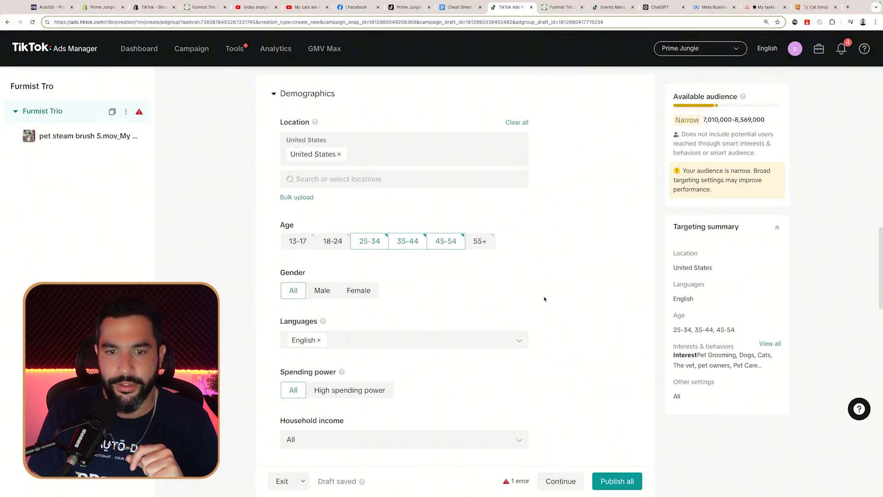
scroll(544, 298, up, 2)
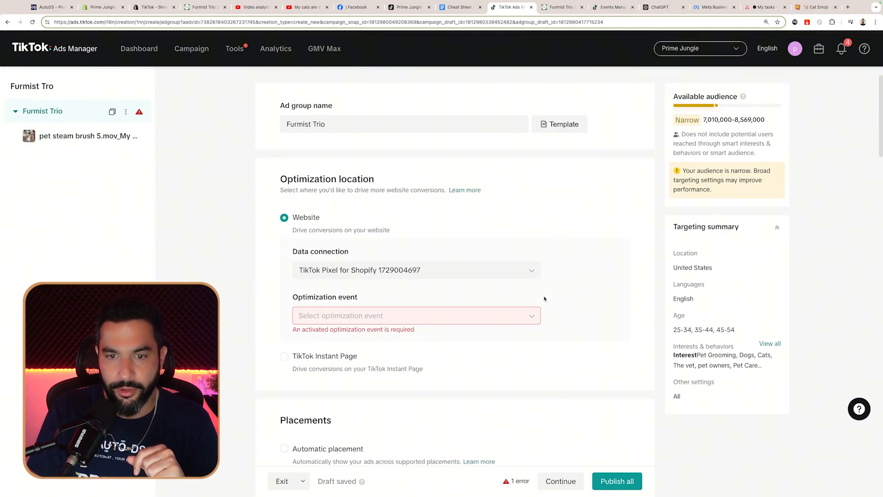
Step: Choose Complete Payment as the optimization event and check the remaining 30.00 USD budget error
click(421, 317)
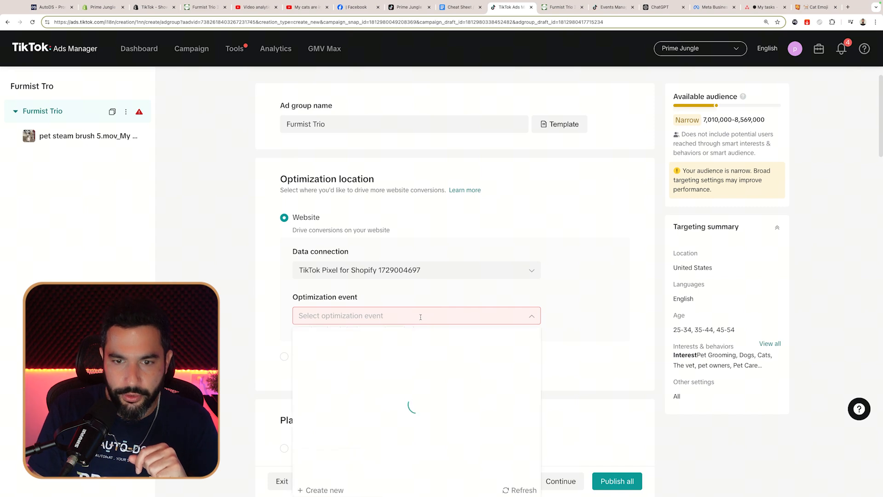
click(351, 313)
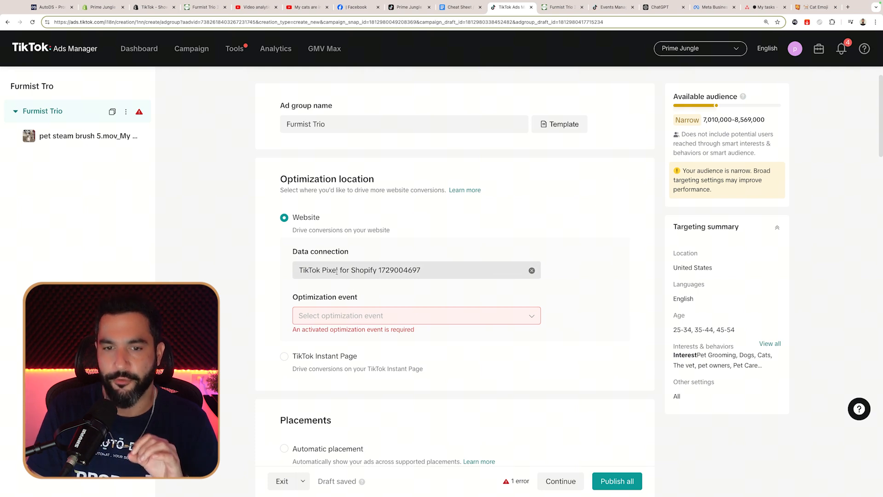
click(334, 316)
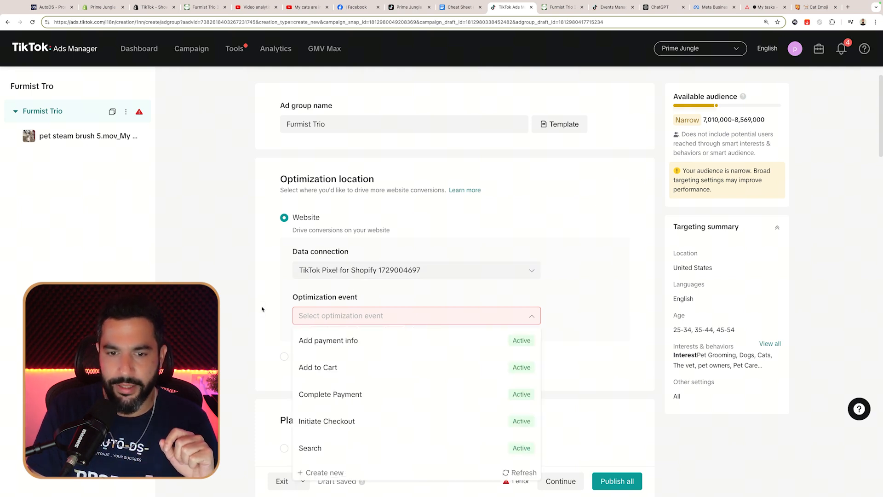
scroll(262, 309, down, 2)
scroll(341, 305, down, 3)
scroll(342, 304, up, 3)
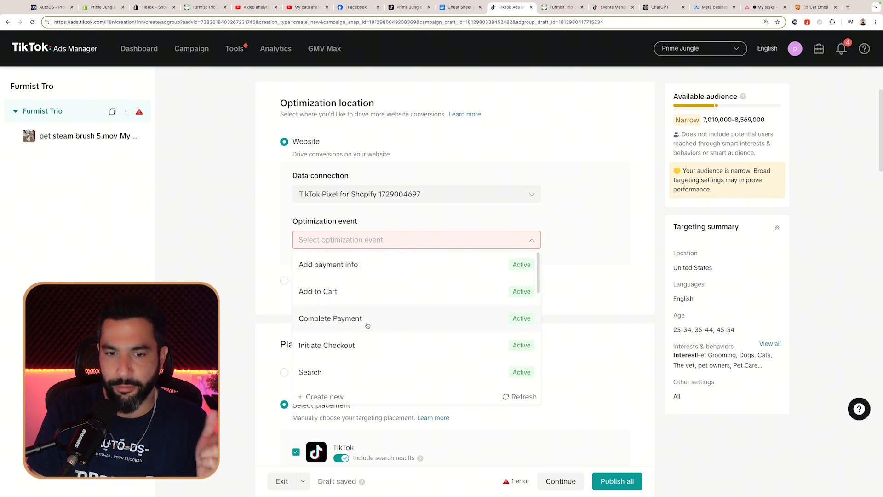
scroll(368, 364, down, 2)
scroll(368, 343, down, 2)
scroll(370, 301, up, 4)
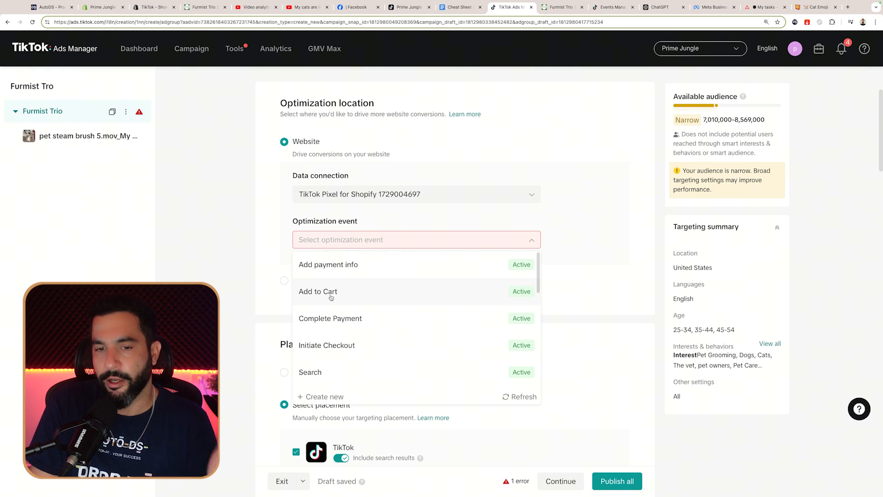
click(359, 326)
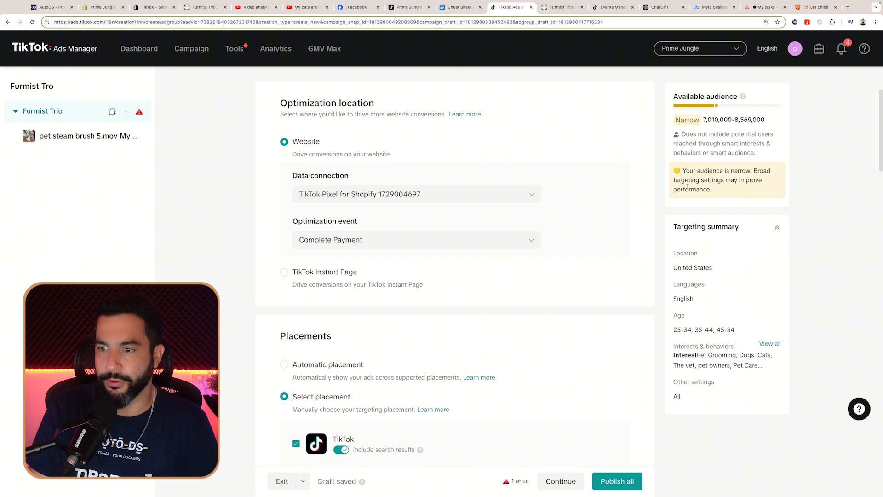
scroll(558, 426, down, 15)
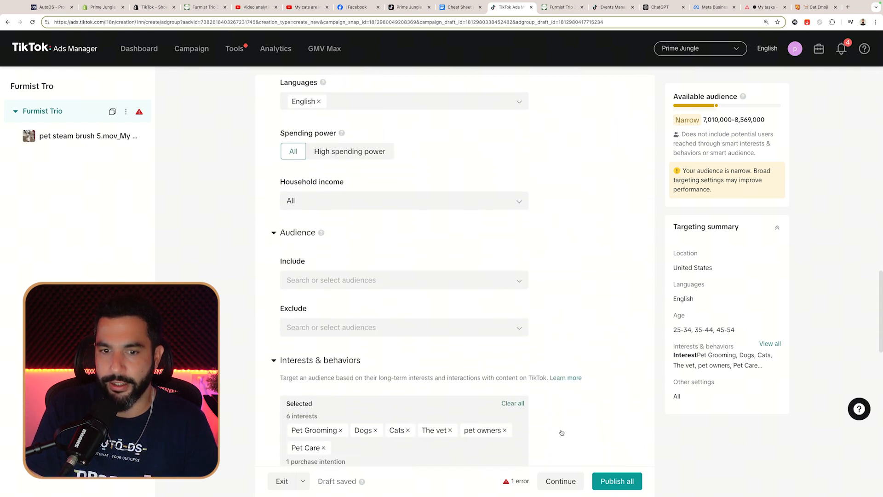
click(506, 482)
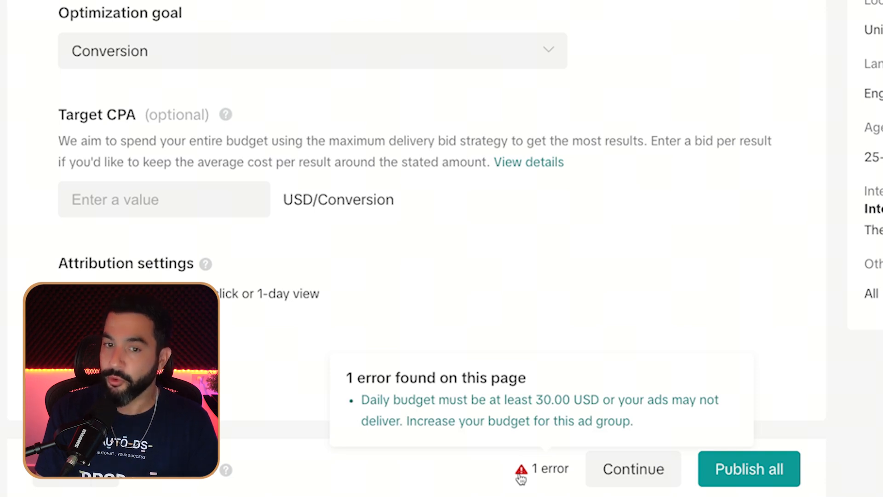
Step: Replace the ad group's 20.00 daily budget value with 30
scroll(473, 396, up, 5)
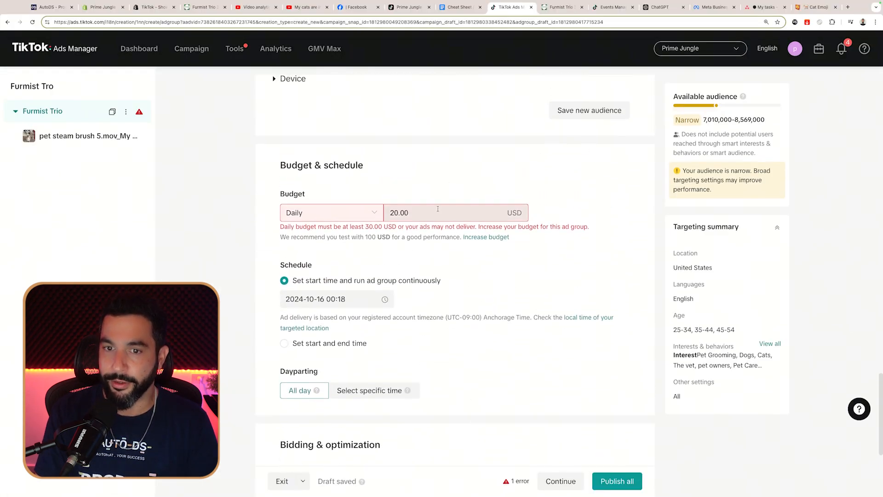
double_click(438, 209)
text(30)
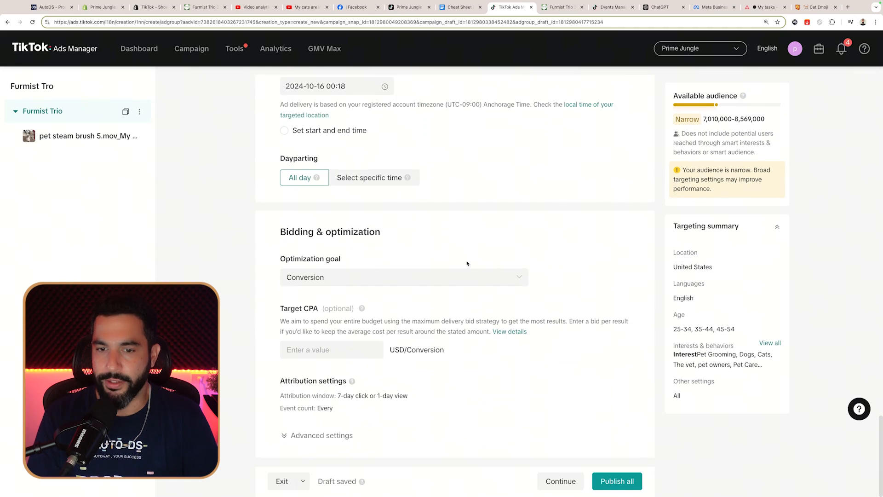
Step: Publish all to send Furmist Trio and its pet steam brush 5.mov ad to review
scroll(467, 264, up, 4)
scroll(485, 296, down, 4)
click(616, 484)
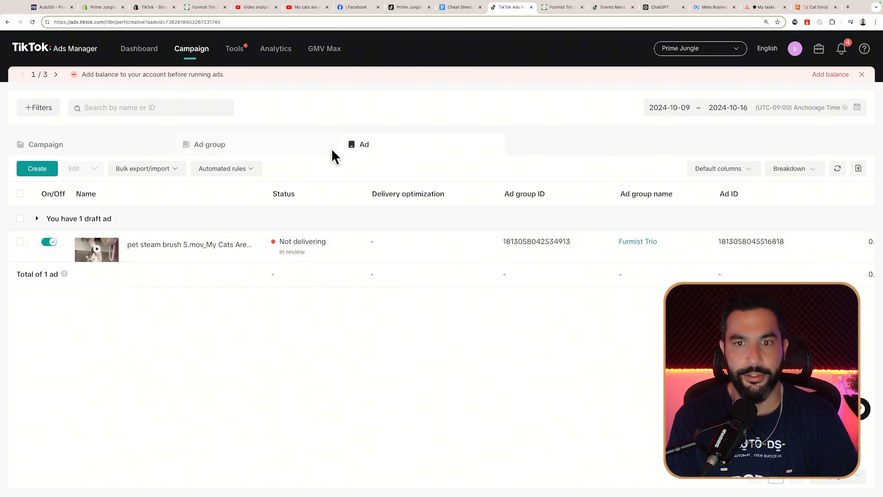
Step: Review the Ad group, Campaign and Ad lists, then start copying the pet steam brush ad
click(209, 151)
click(98, 153)
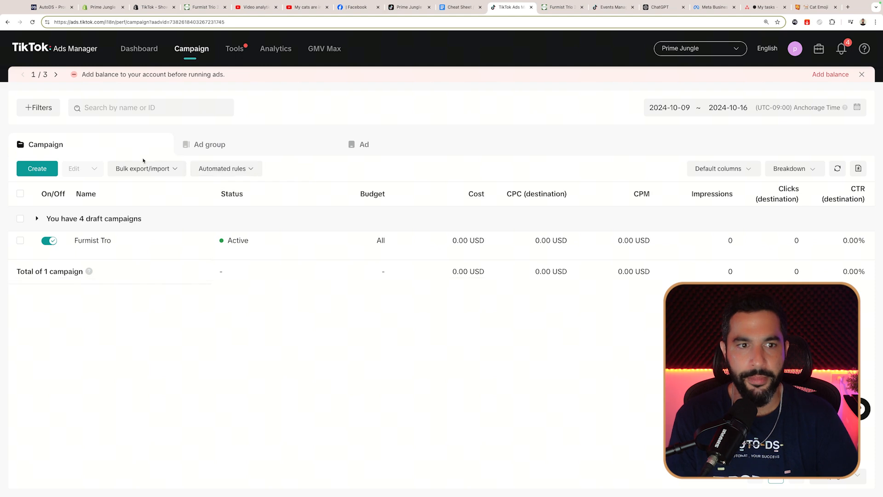
click(216, 142)
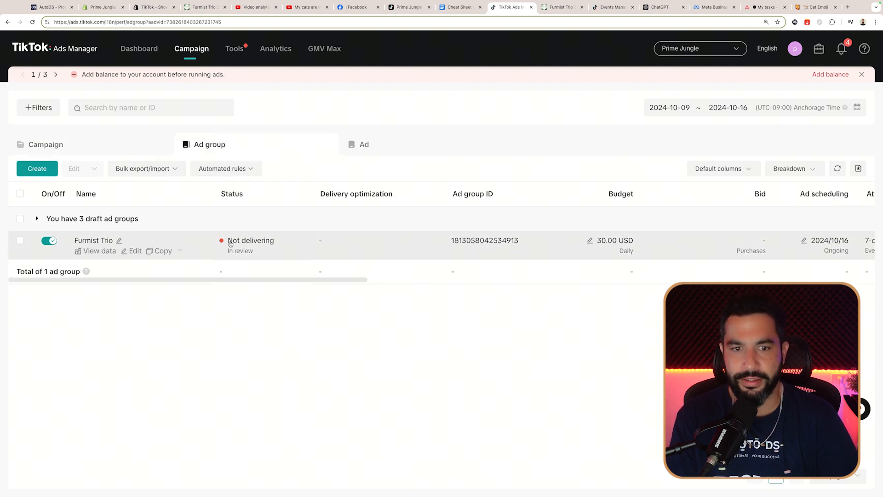
click(372, 147)
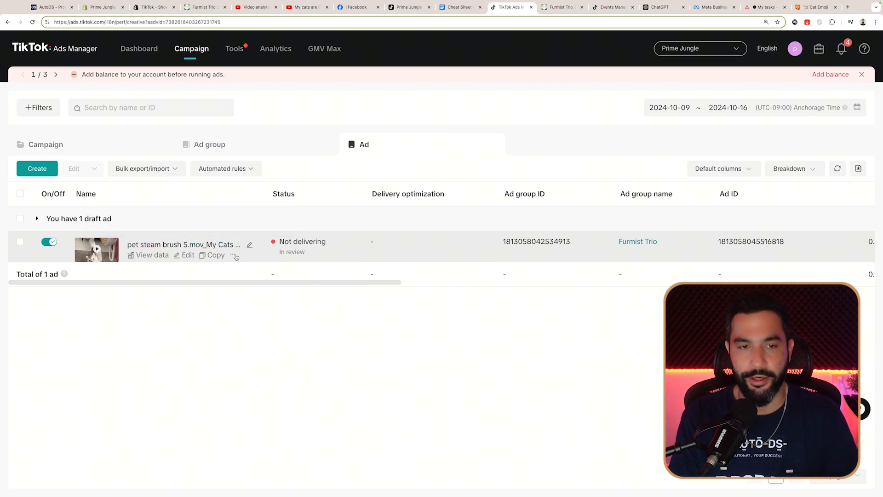
click(215, 255)
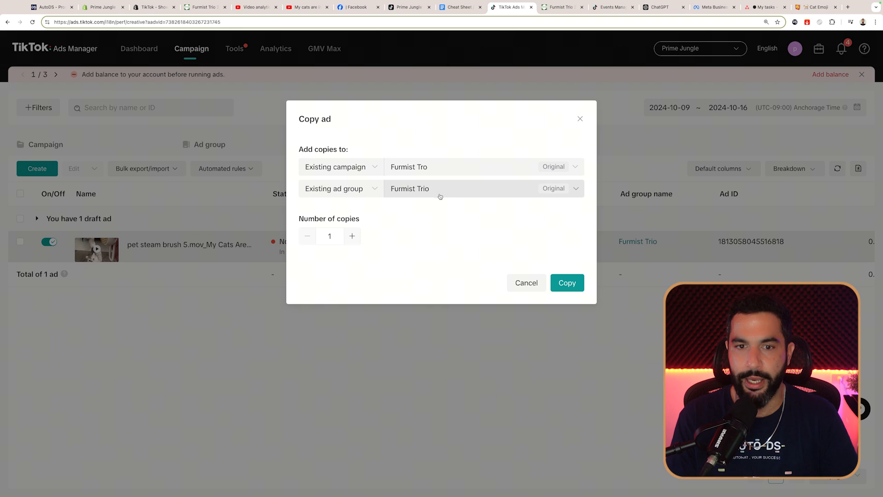
Step: Confirm one copy into Furmist Trio and delete 'Copy 1 of' from the ad name
click(567, 283)
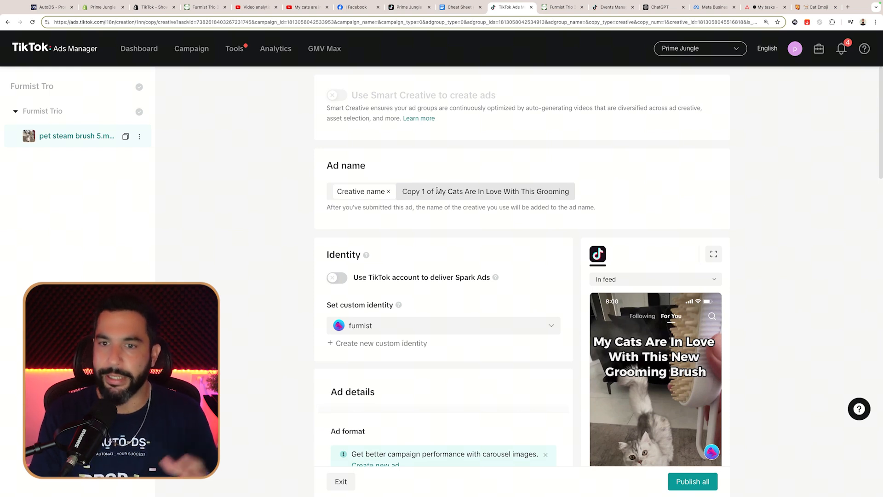
drag(437, 190, 403, 191)
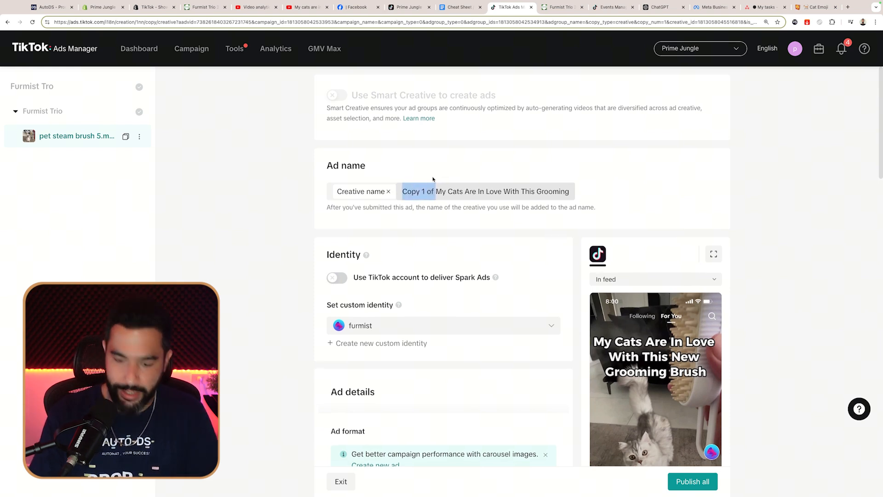
key(BackSpace)
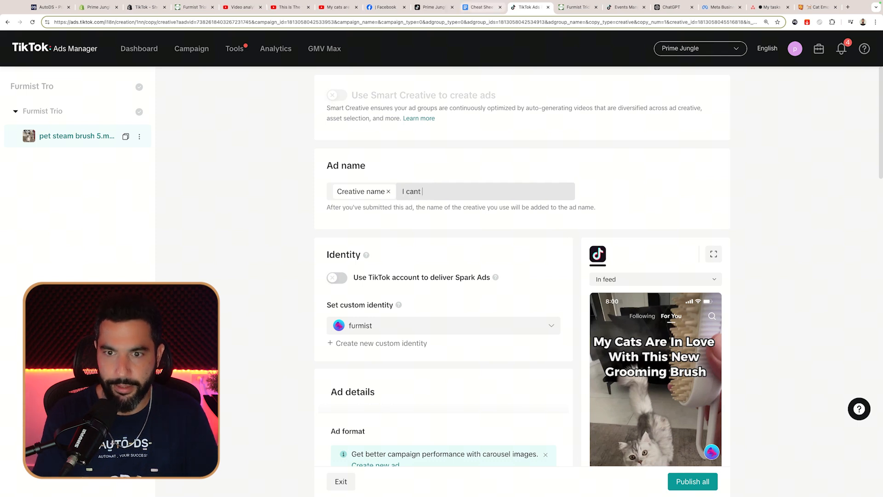
Step: Replace the ad video with pet steam brush 1.mov and publish the duplicate ad
scroll(442, 276, down, 10)
click(394, 258)
click(408, 274)
click(680, 403)
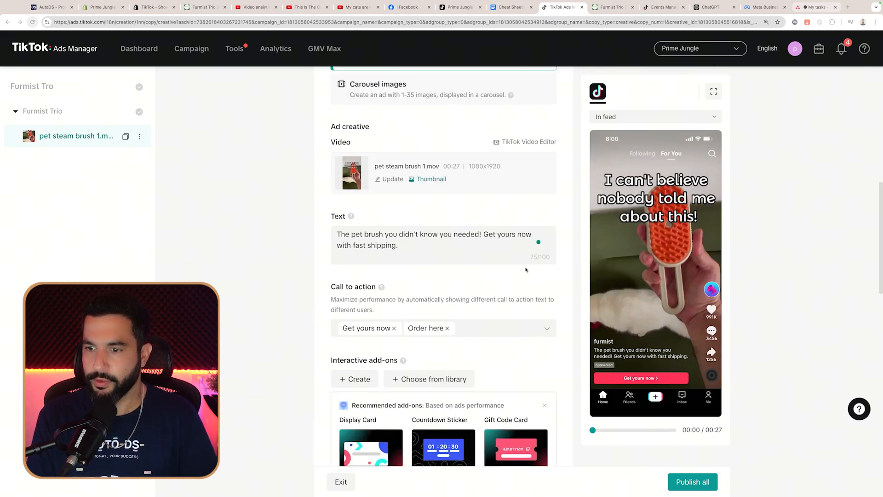
scroll(526, 269, up, 2)
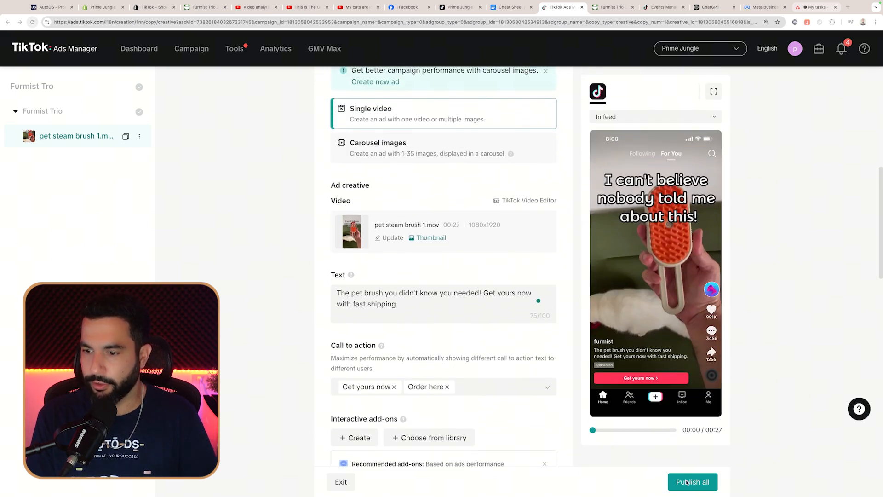
click(686, 482)
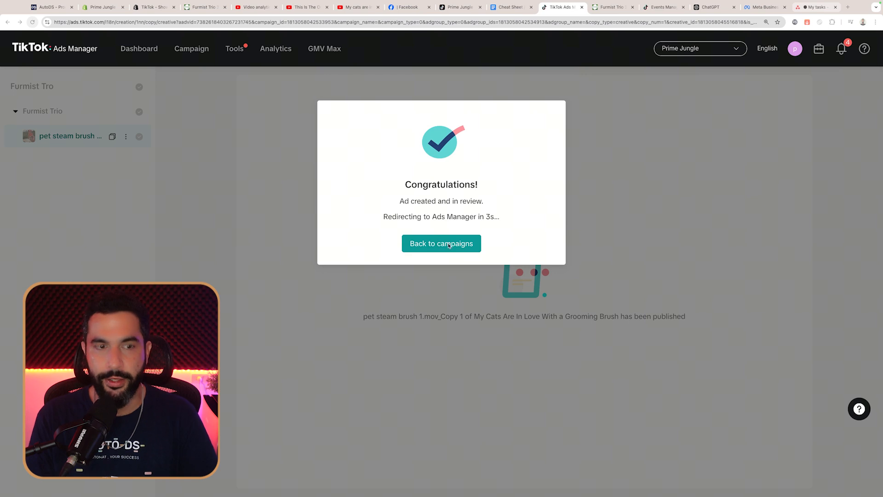
Step: Return to campaigns and review the Ad group, Campaign and Ad lists showing both ads
click(441, 246)
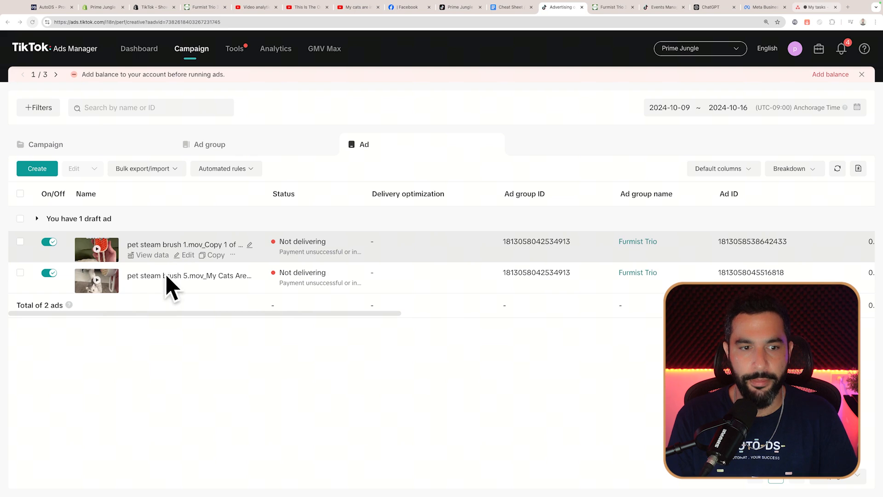
click(229, 152)
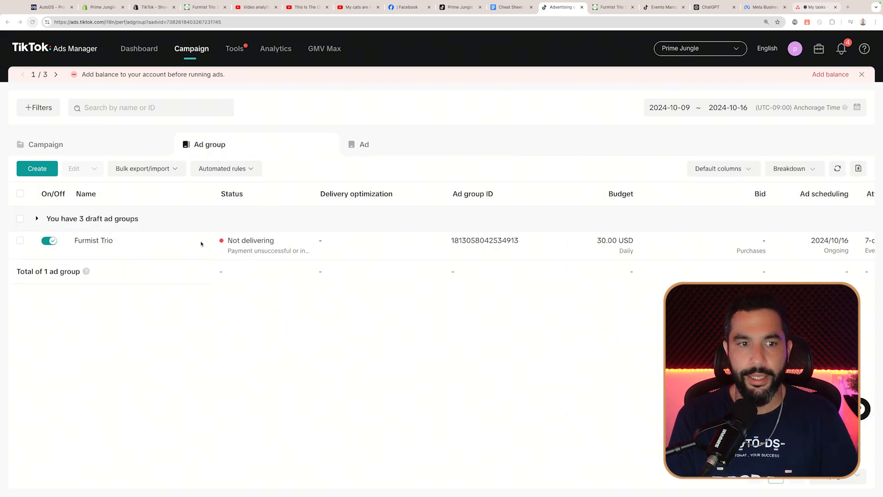
click(105, 145)
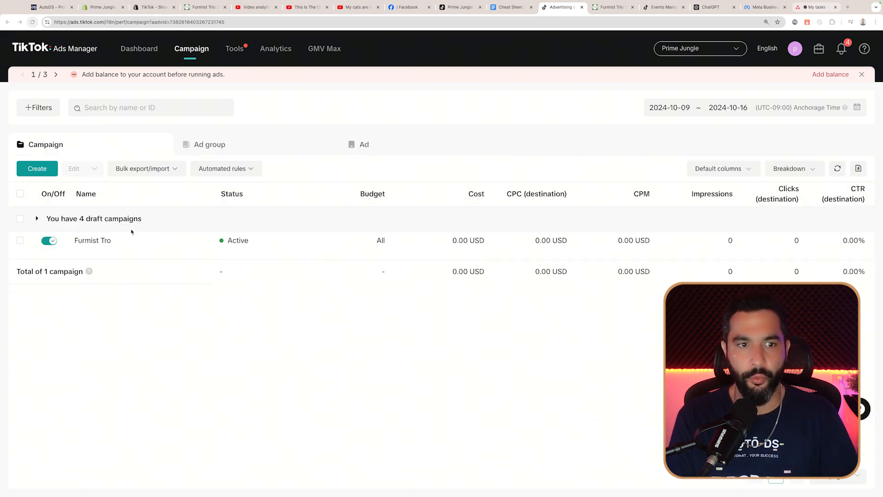
click(372, 152)
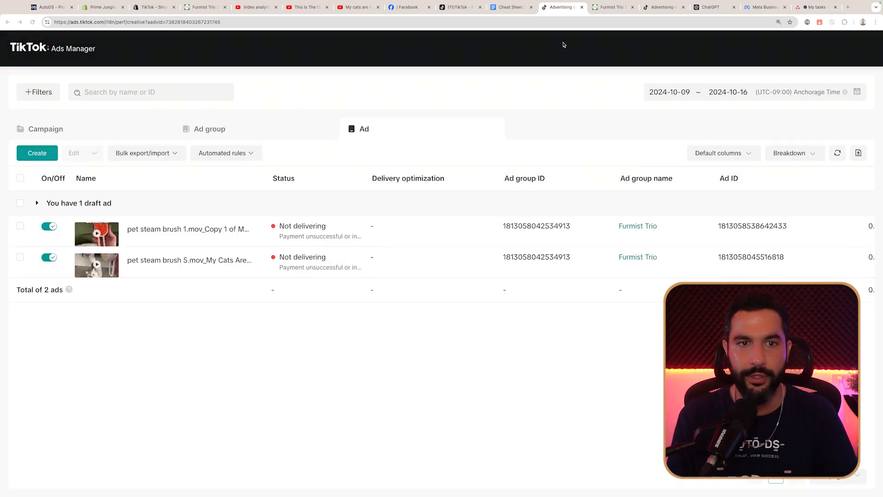
Step: Start copying the original pet steam brush 5.mov ad
click(560, 24)
text(car)
key(Escape)
click(531, 42)
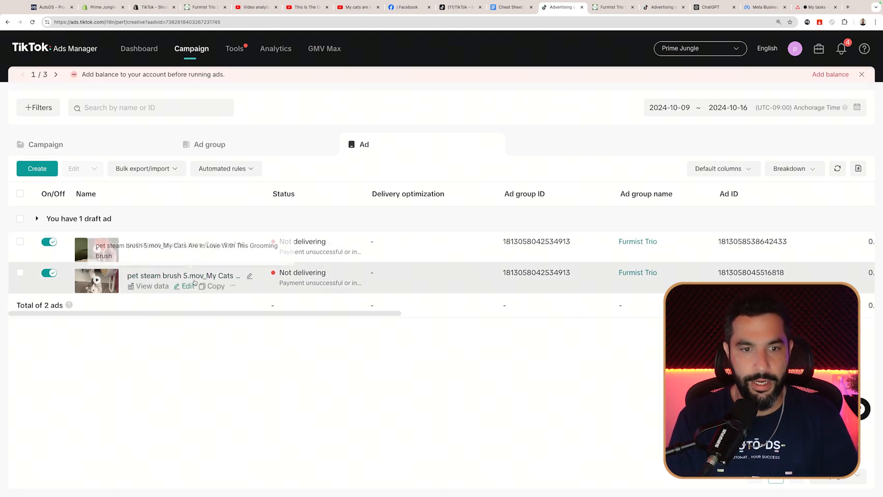
click(213, 287)
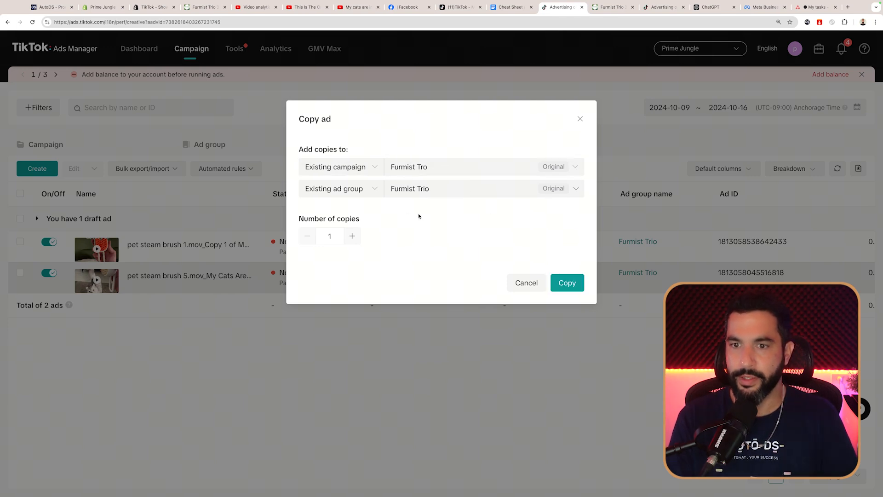
Step: Confirm the copy into Furmist Trio and upload pet steam brush 3.mov as its video
click(567, 282)
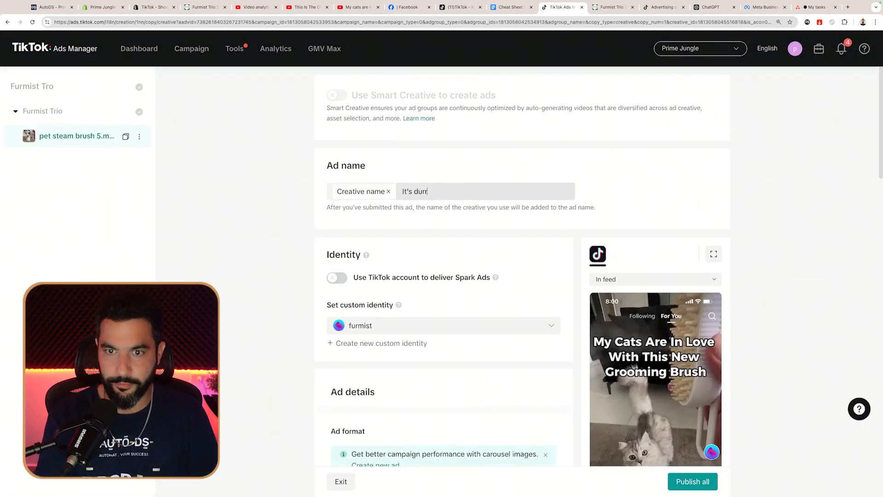
scroll(394, 286, down, 7)
click(404, 300)
Step: Rewrite the ad text to 'Give your pets the spa day they deserve'
double_click(325, 169)
scroll(423, 203, down, 2)
text(Give your pets the)
text(spa day they deserve)
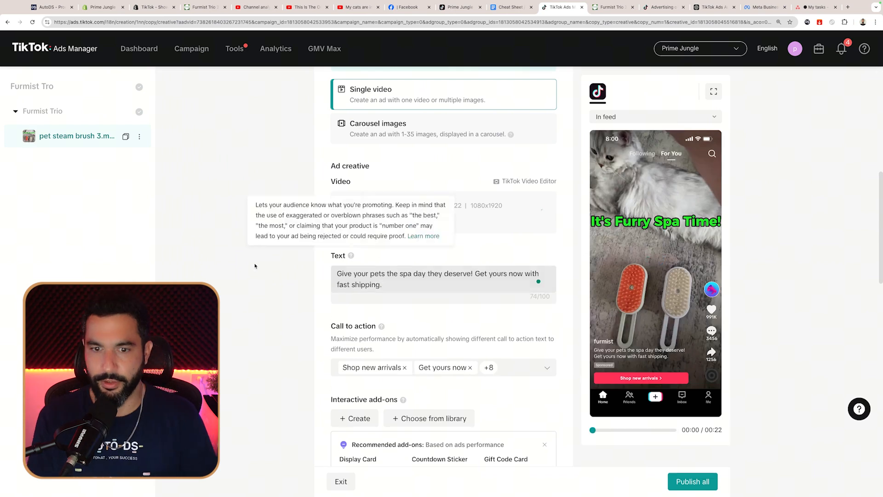
Step: Uncheck the unwanted call-to-action options, including Learn more
scroll(381, 276, down, 3)
click(414, 236)
click(349, 292)
scroll(380, 300, down, 2)
click(348, 313)
click(349, 348)
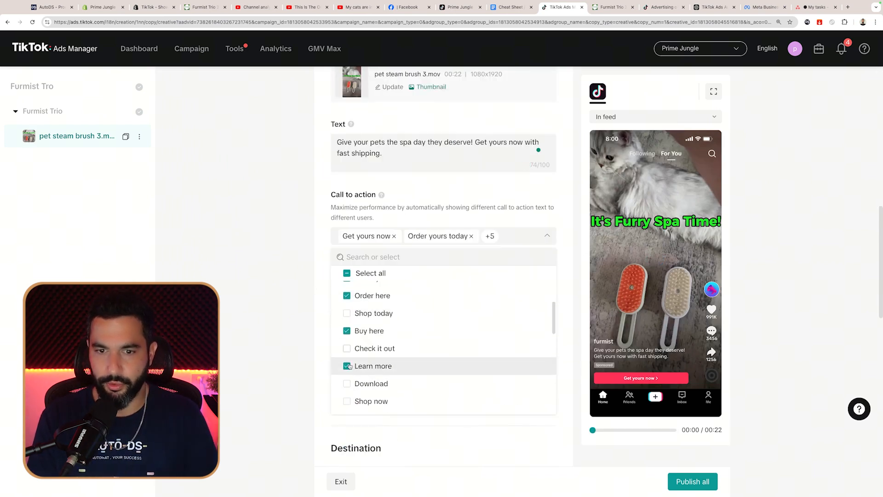
click(349, 367)
Step: Publish Furmist Trio with its third ad
scroll(339, 248, down, 6)
scroll(339, 248, down, 8)
scroll(436, 271, up, 8)
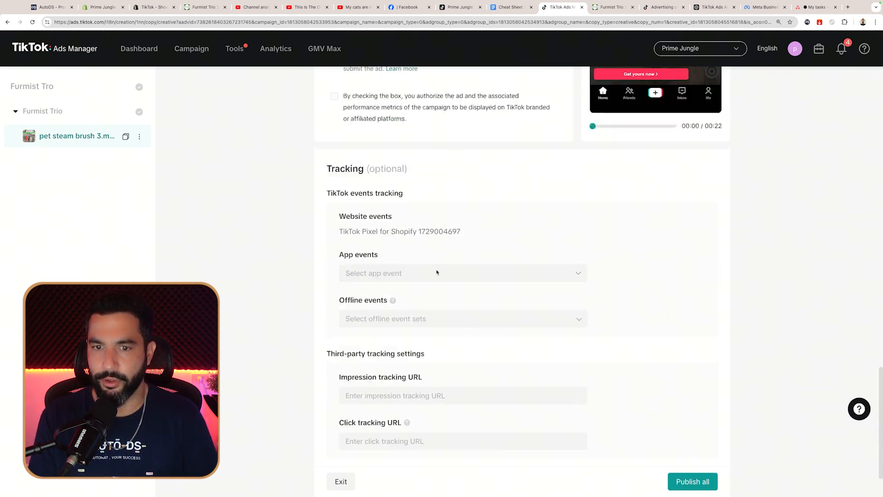
scroll(439, 274, up, 7)
click(692, 481)
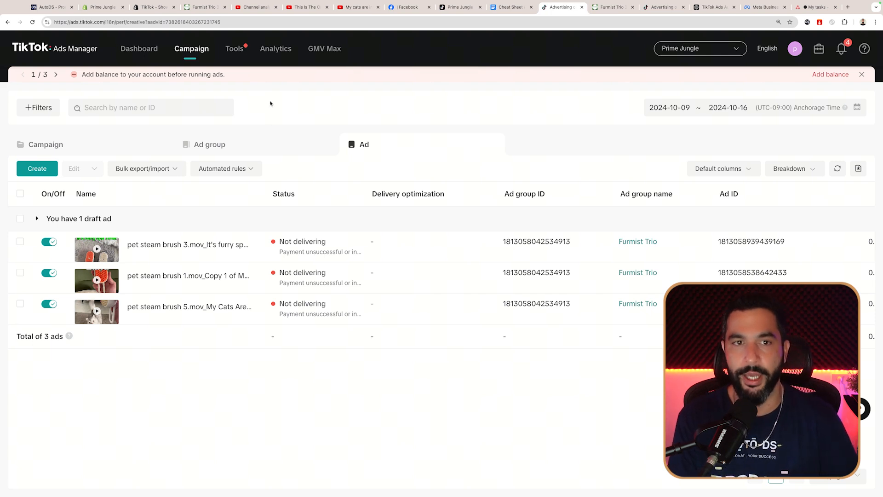
Step: Copy the Furmist Tro campaign, rename it Alertguard Pro, and continue to its ad group
click(104, 153)
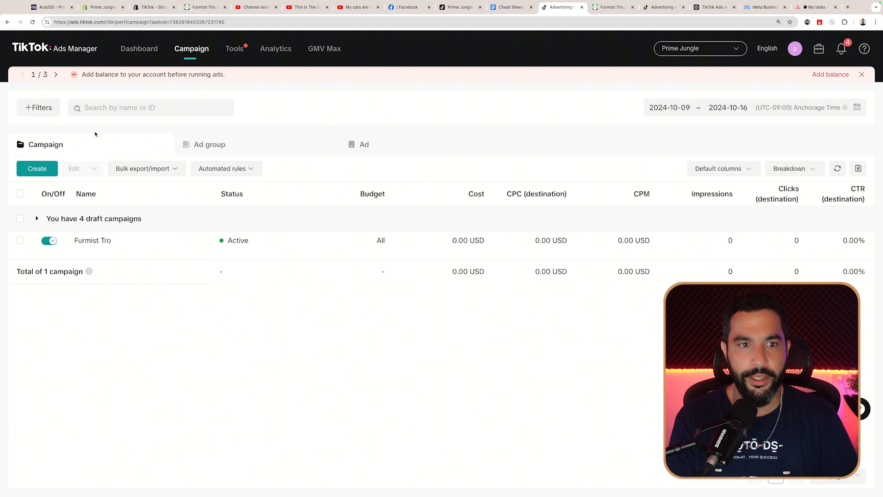
mouse_move(89, 259)
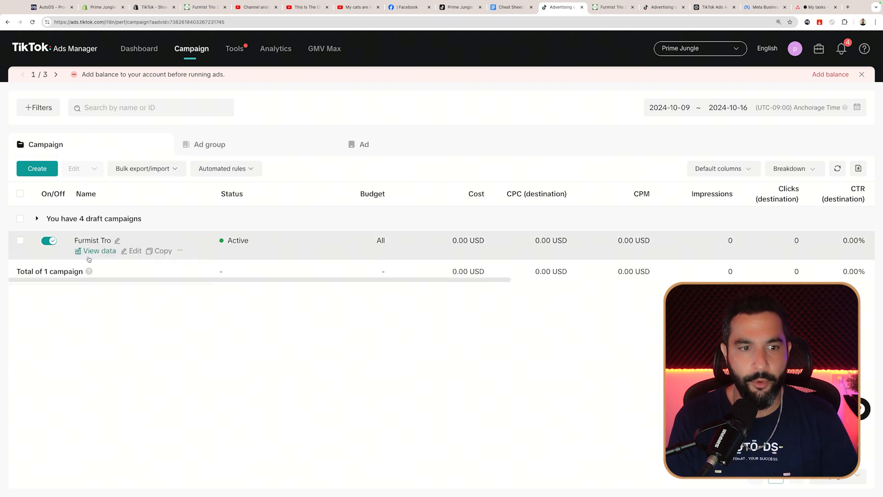
click(157, 252)
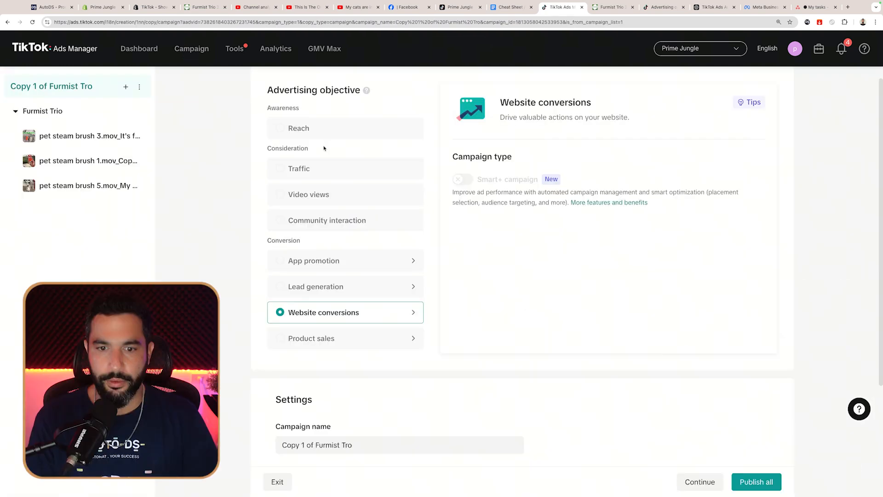
scroll(340, 244, down, 1)
scroll(340, 244, down, 2)
drag(369, 290, 259, 282)
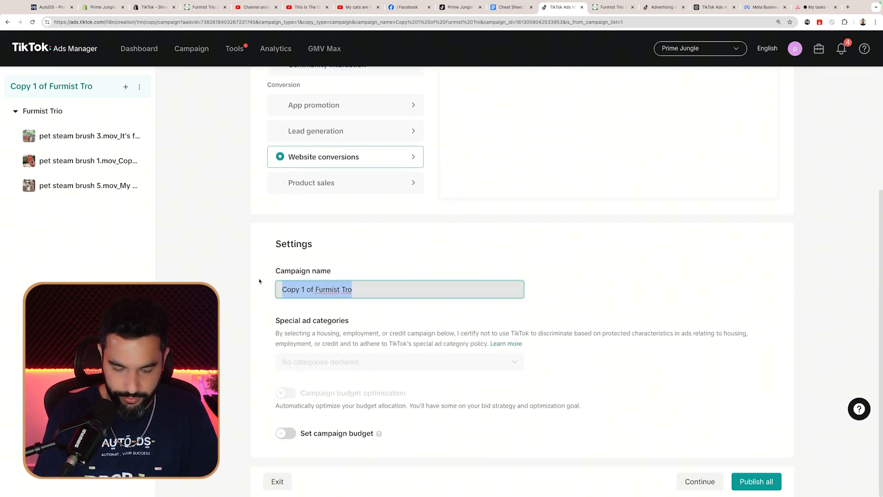
text(Alertguard Pr)
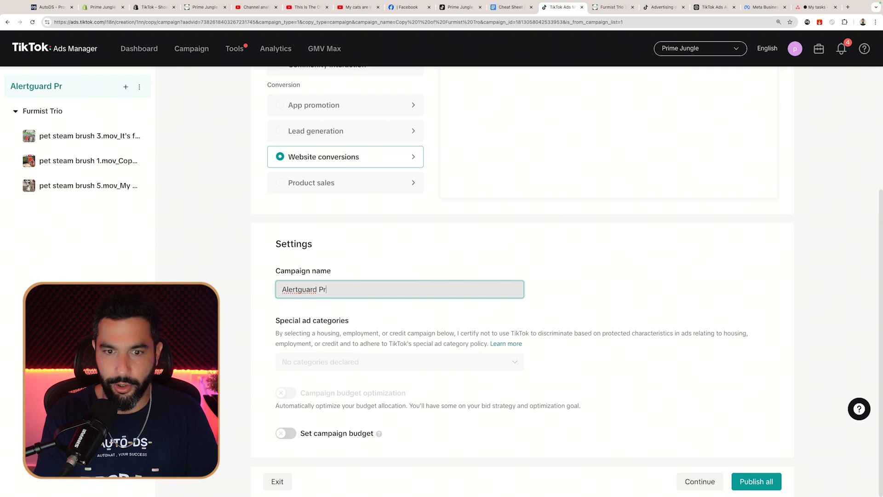
click(700, 484)
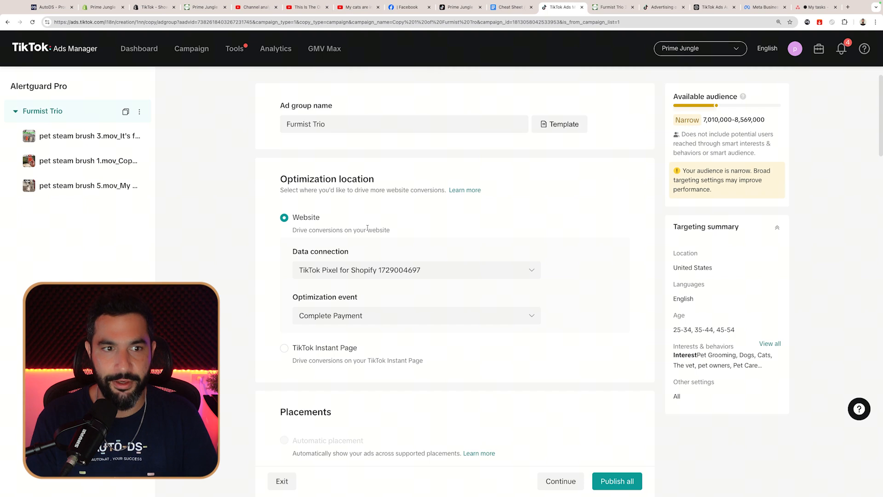
Step: Select the copied ad group's old name to retype it as Alertguard pro
scroll(367, 228, down, 3)
scroll(368, 228, up, 3)
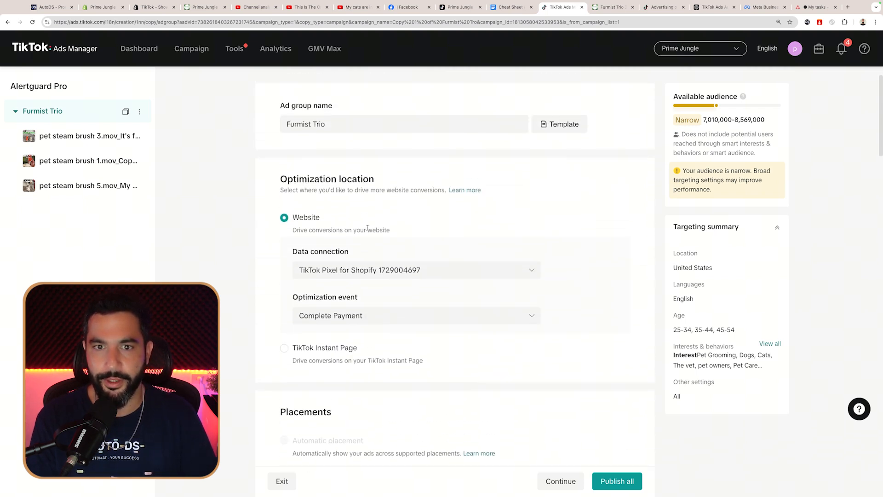
drag(328, 124, 269, 124)
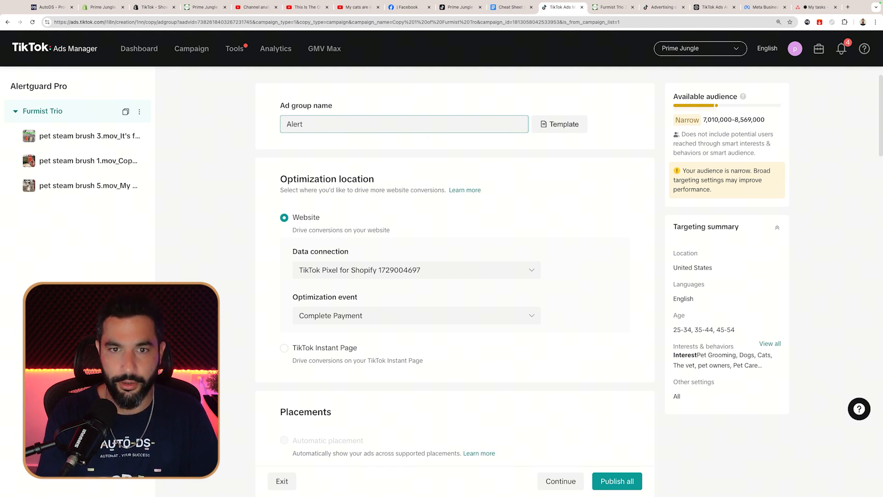
Step: Remove the Pet Grooming interest and another interest tag to broaden the audience
scroll(326, 131, down, 16)
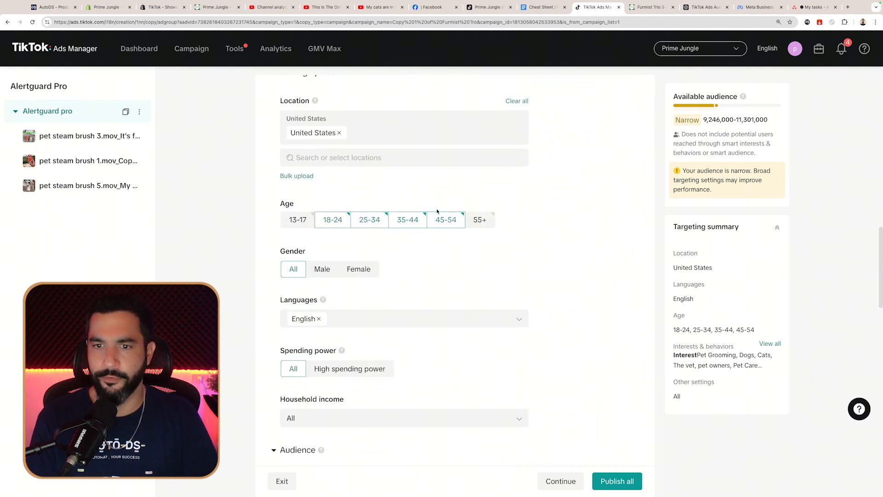
scroll(309, 195, down, 8)
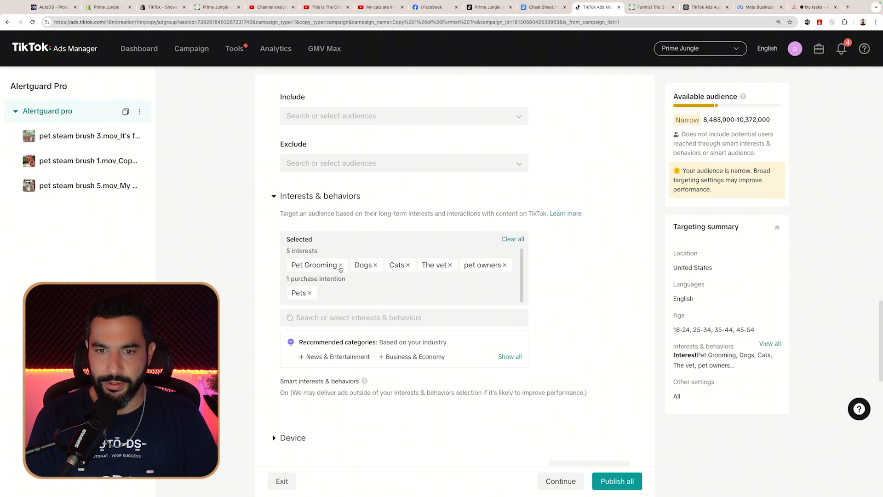
click(341, 268)
click(310, 284)
scroll(340, 143, down, 10)
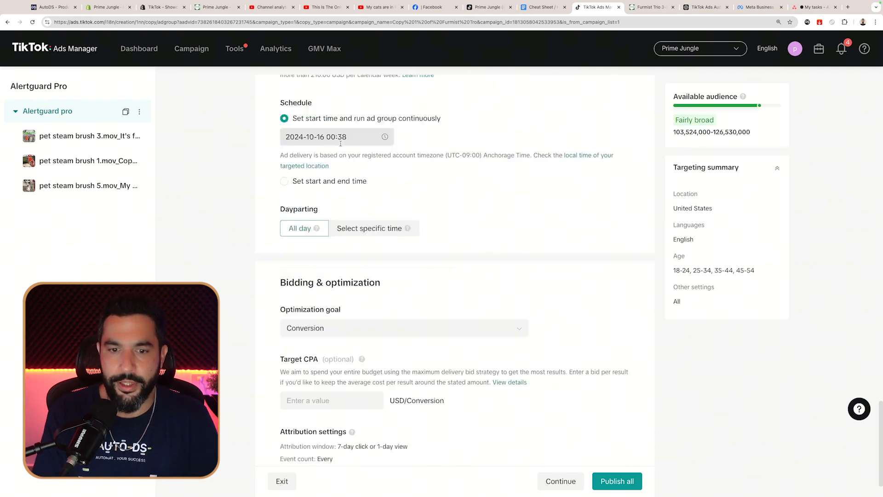
scroll(340, 143, down, 2)
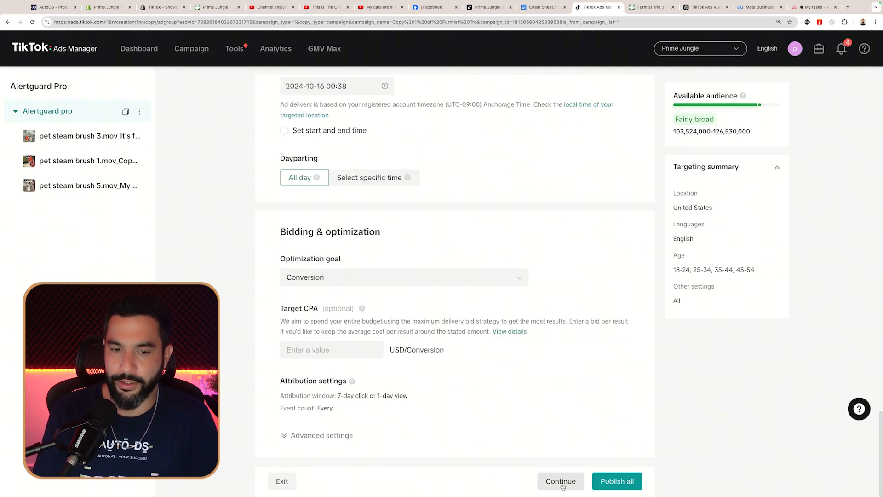
Step: Move on to the first copied ad's creative settings and look through them
click(566, 487)
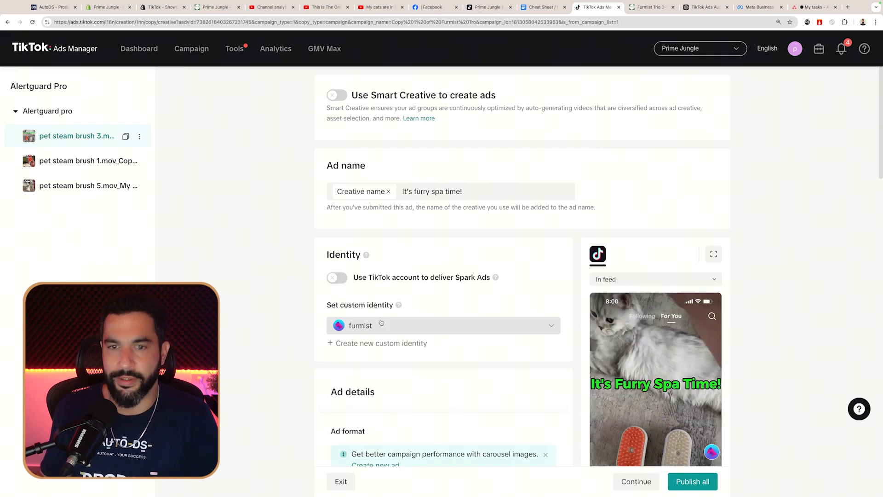
scroll(184, 189, down, 4)
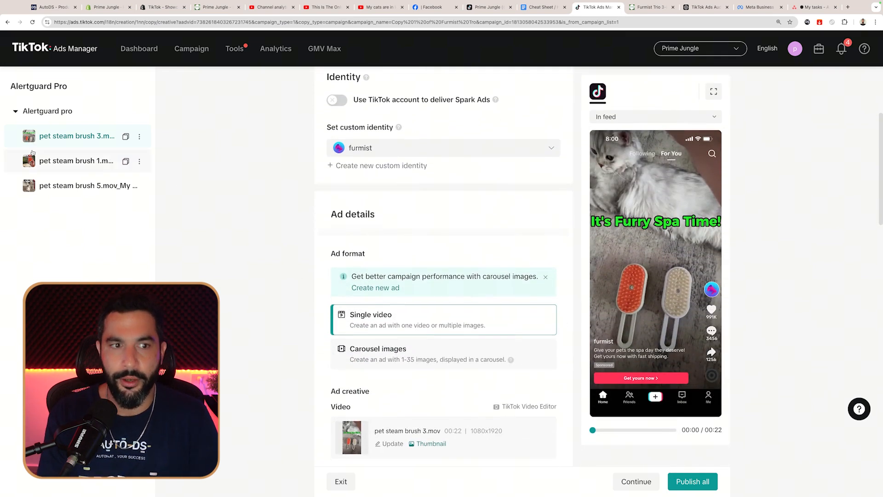
scroll(307, 209, down, 6)
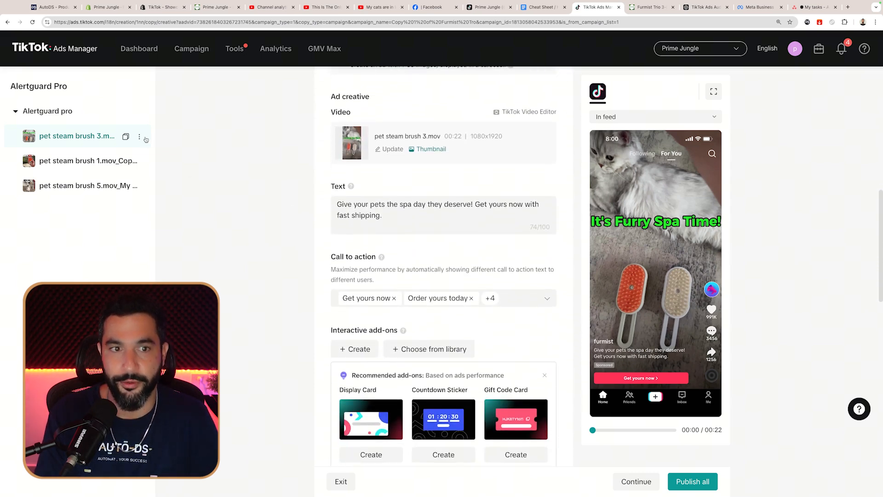
scroll(146, 139, up, 8)
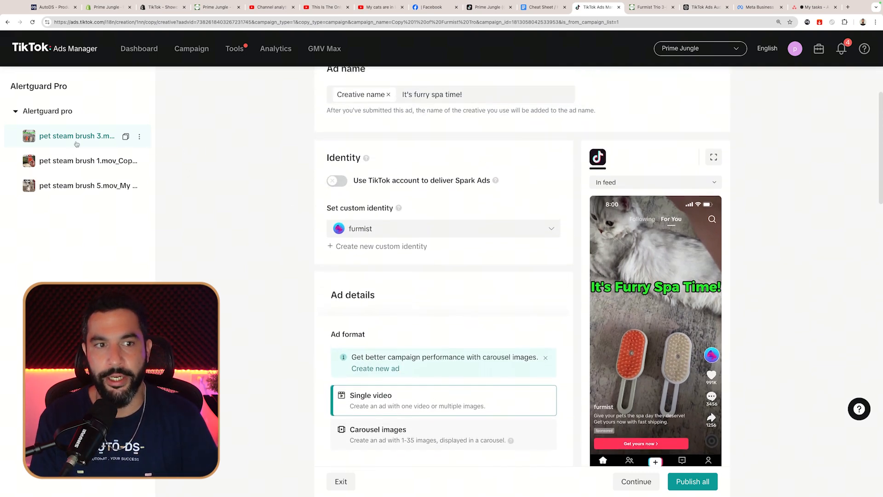
scroll(233, 196, down, 2)
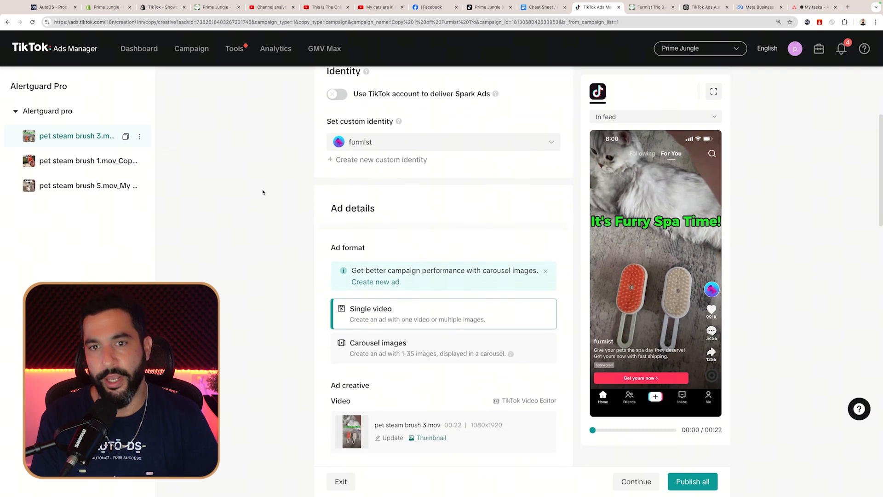
scroll(313, 230, up, 3)
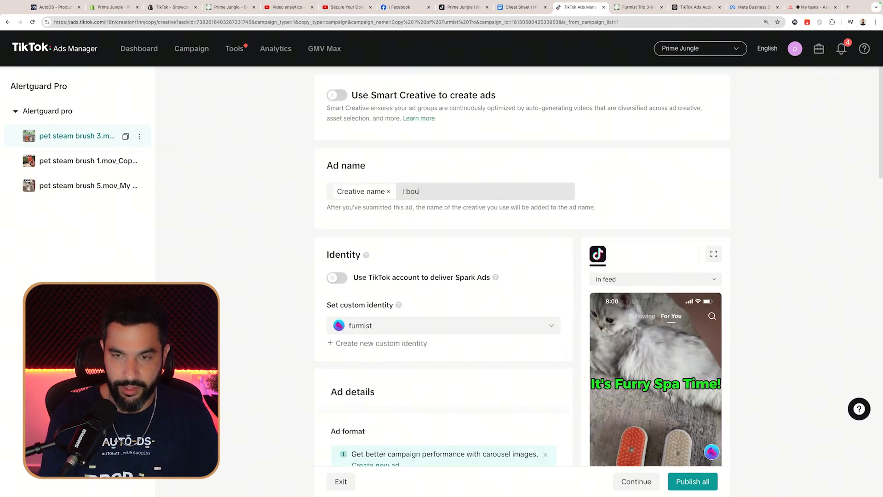
scroll(368, 230, down, 3)
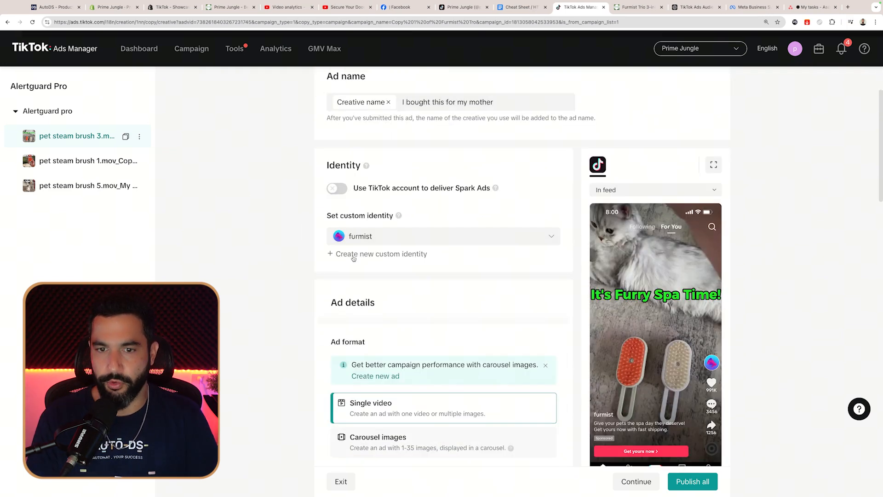
Step: Create the 'alertguard' custom identity, enter ad text 'Keep your family and yo…', and open the second ad
click(354, 254)
text(alertguard)
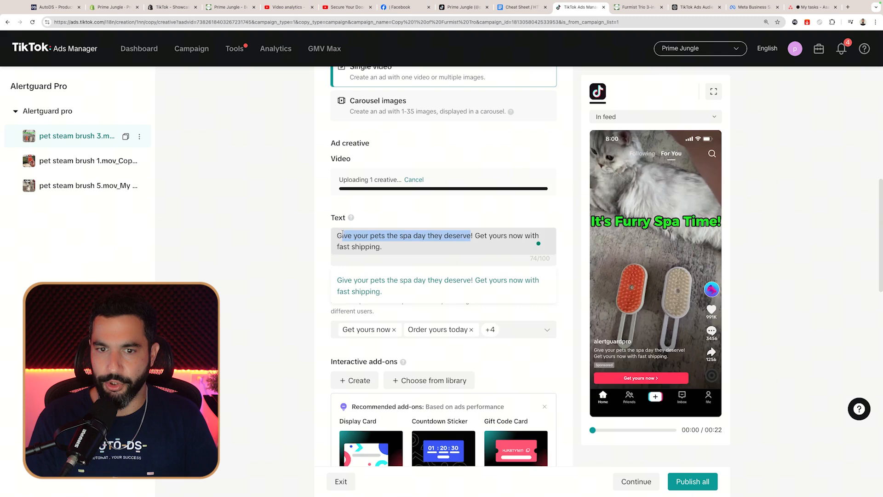
text(Keep your family and yo)
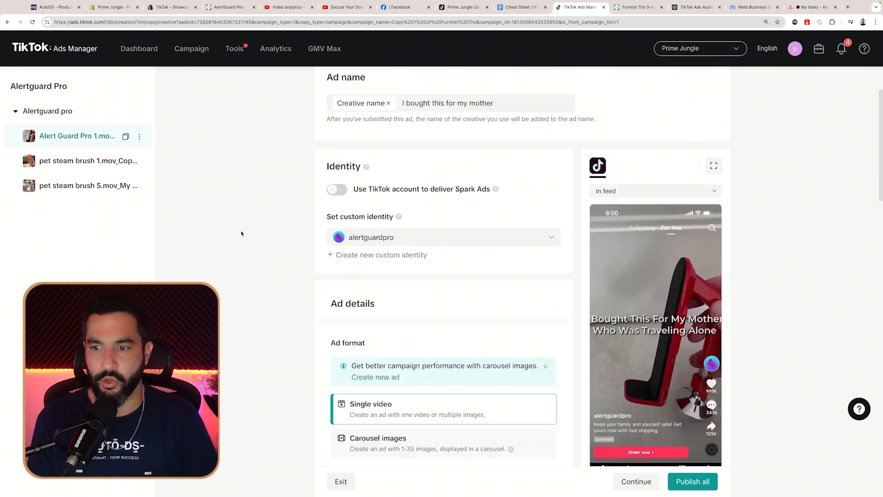
scroll(241, 233, down, 15)
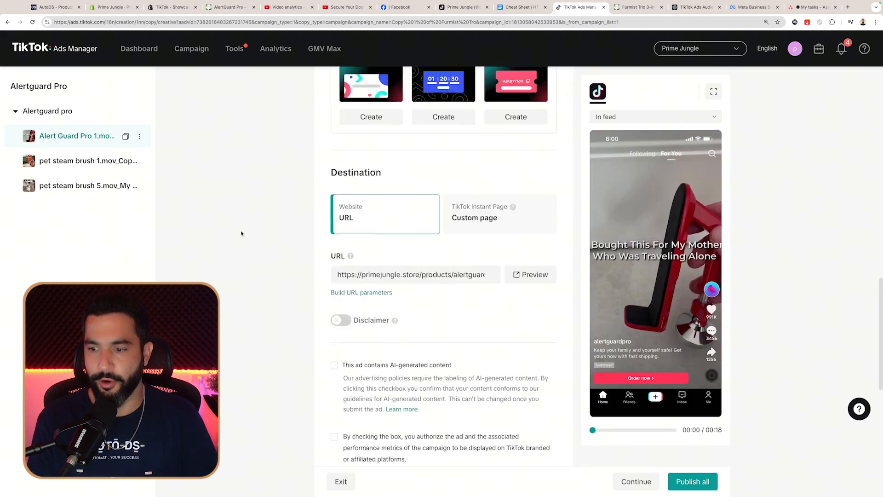
scroll(238, 216, up, 20)
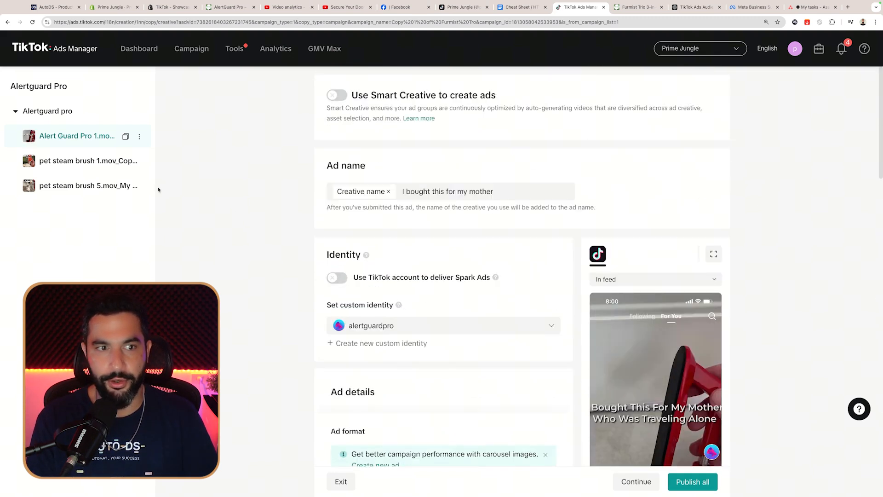
click(74, 160)
scroll(380, 374, down, 4)
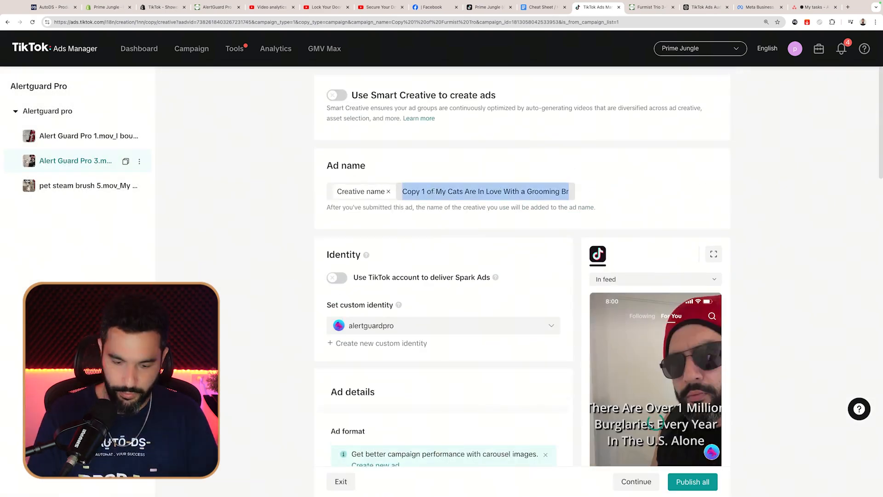
Step: Give the second ad the text '1 million burglaries every 2 m…' and set its call to action
text(1 million burglaries every 2 m)
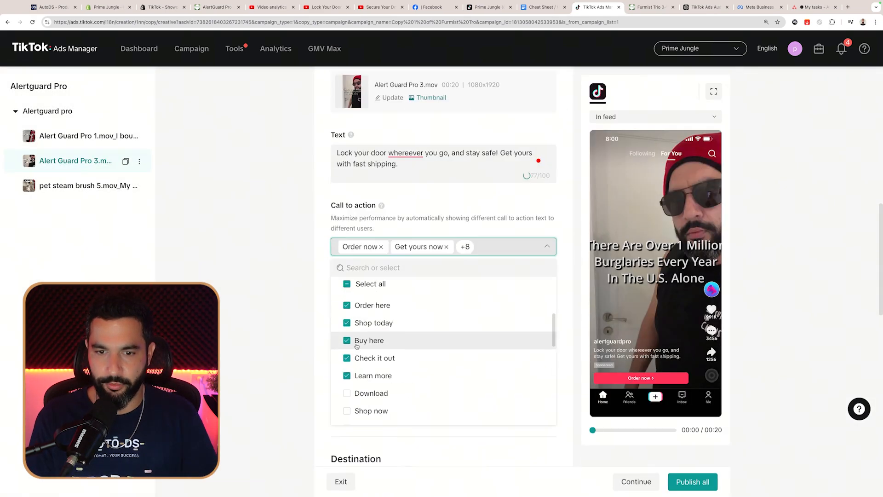
click(296, 308)
scroll(351, 234, down, 15)
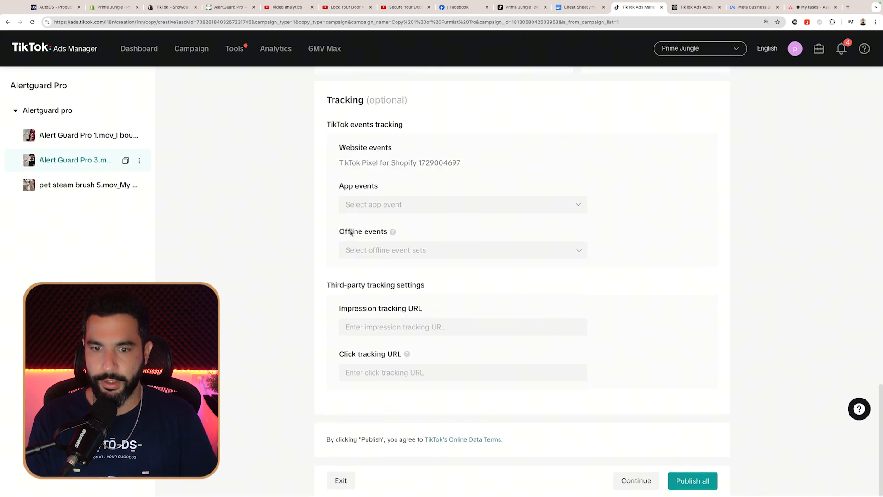
scroll(351, 233, up, 20)
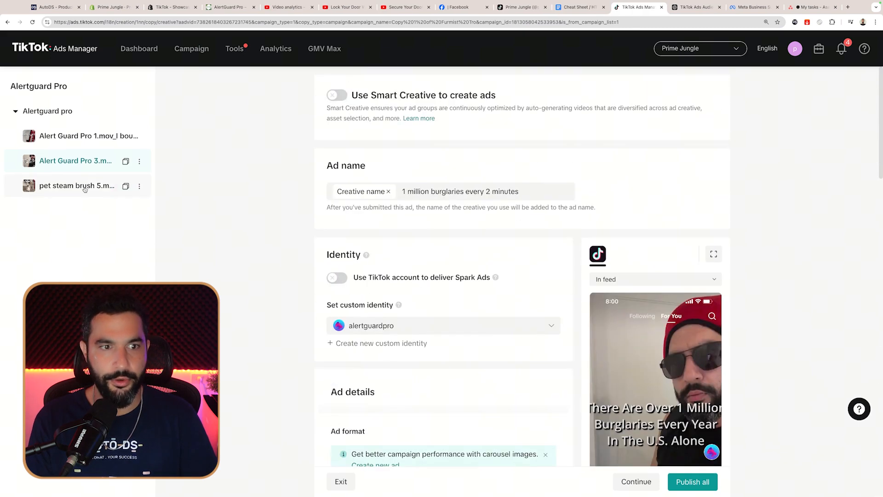
Step: Review the third ad, then publish the Alertguard Pro campaign with all its ads
click(80, 189)
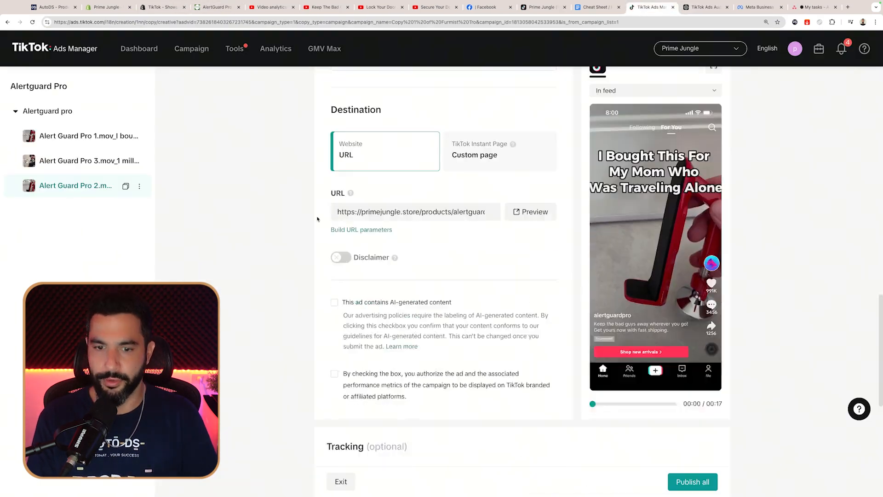
scroll(319, 219, down, 8)
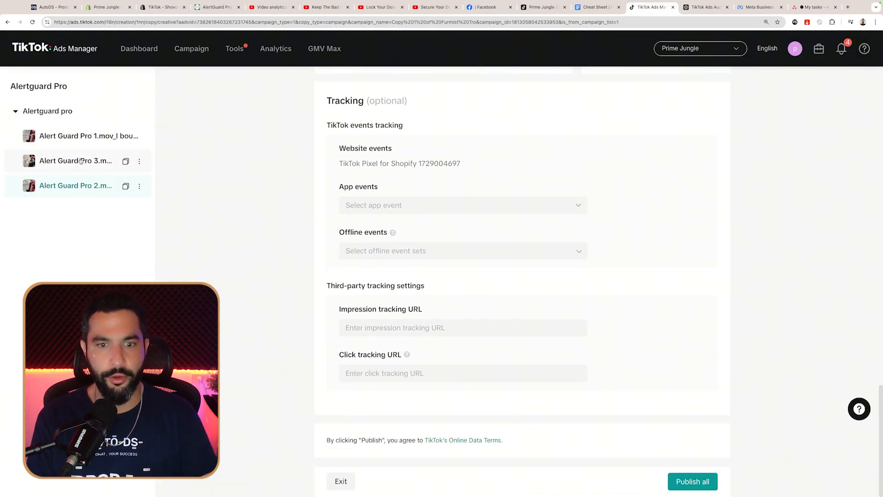
scroll(271, 217, up, 15)
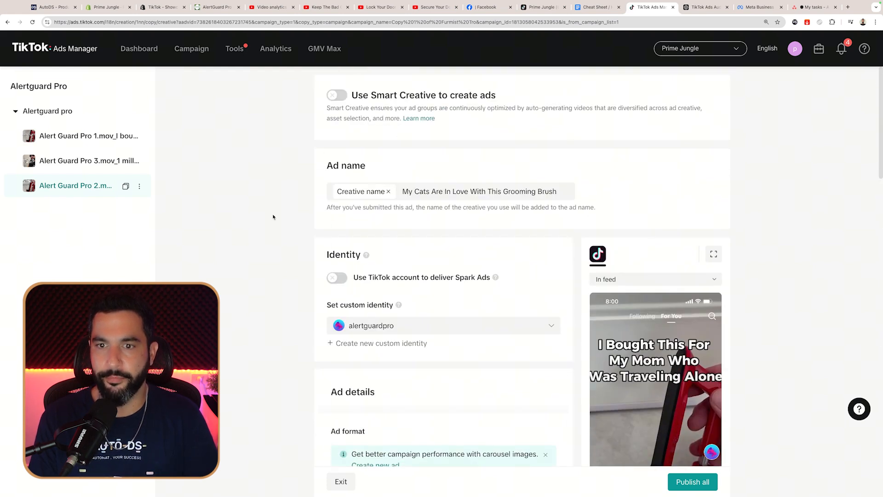
scroll(733, 328, down, 10)
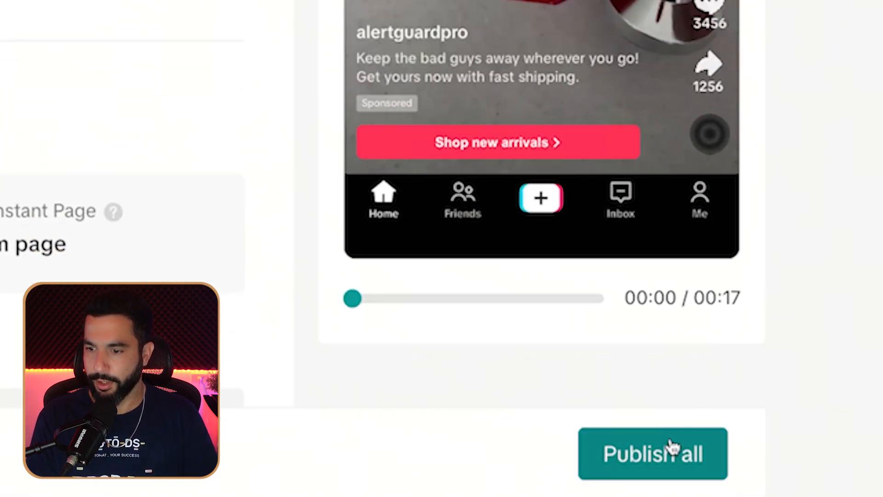
click(699, 480)
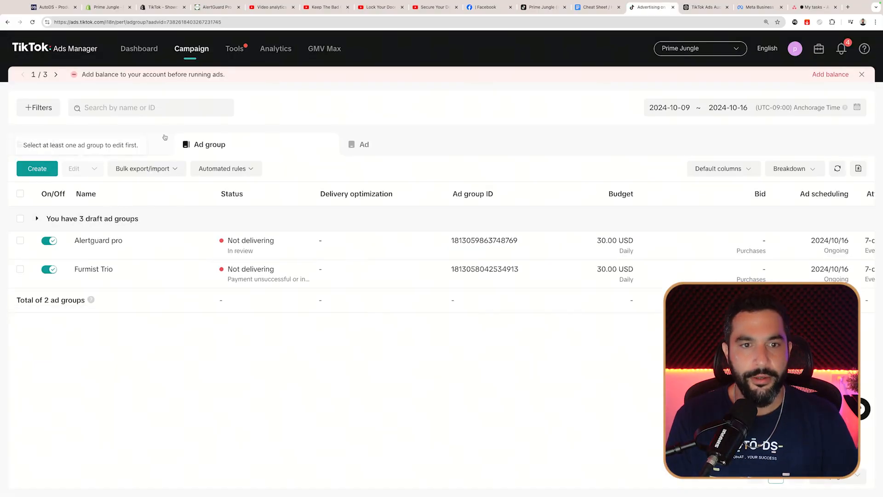
Step: Check the Campaign, Ad group and Ad lists for all six ads' statuses, then return to campaigns
click(127, 147)
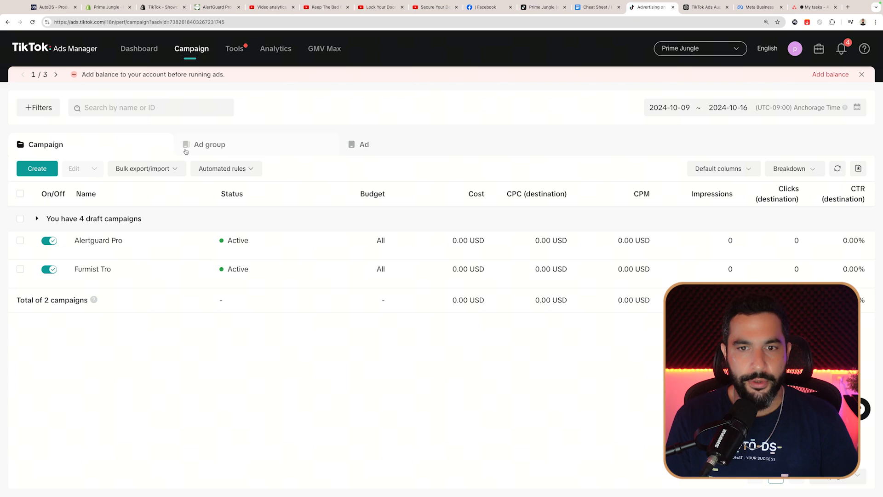
click(295, 142)
click(361, 144)
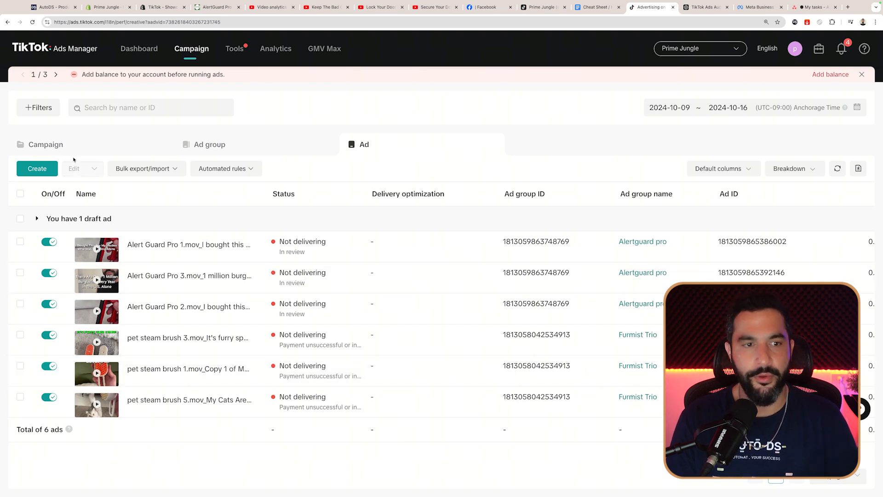
click(60, 145)
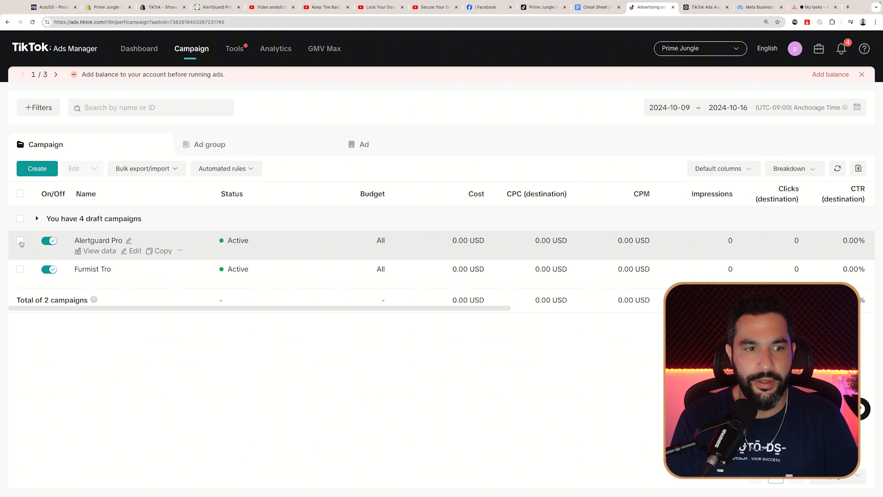
Step: Inspect the Alertguard Pro campaign's ad groups and three ads, then deselect it
click(19, 241)
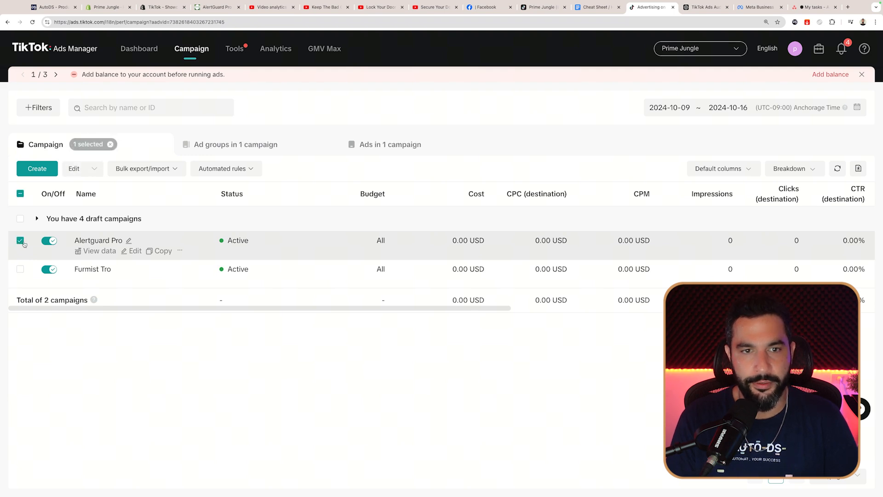
click(206, 146)
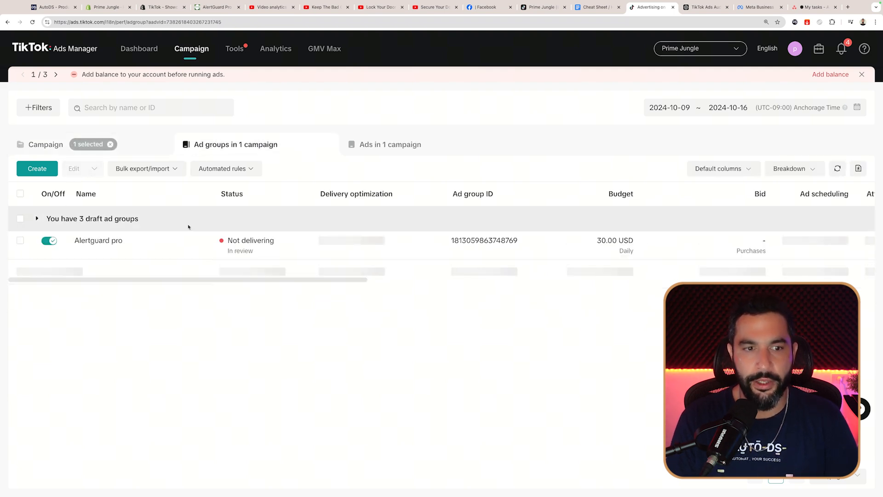
click(93, 242)
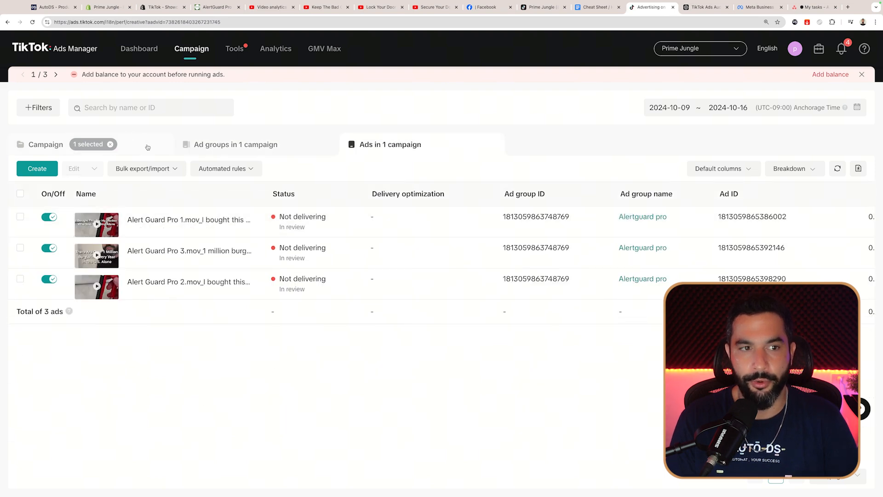
click(147, 147)
click(375, 145)
click(130, 150)
click(20, 241)
Step: Inspect the Furmist Tro campaign's ad groups and three pet steam brush ads, then deselect it
click(20, 269)
click(213, 148)
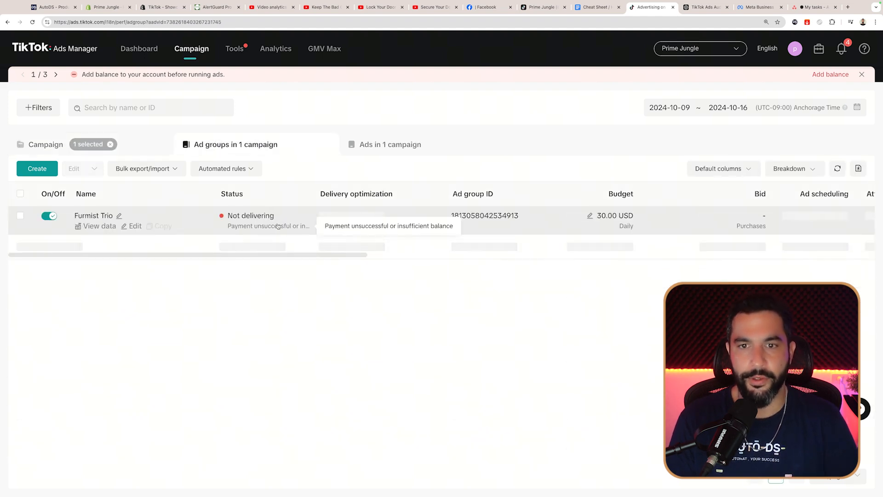
click(369, 146)
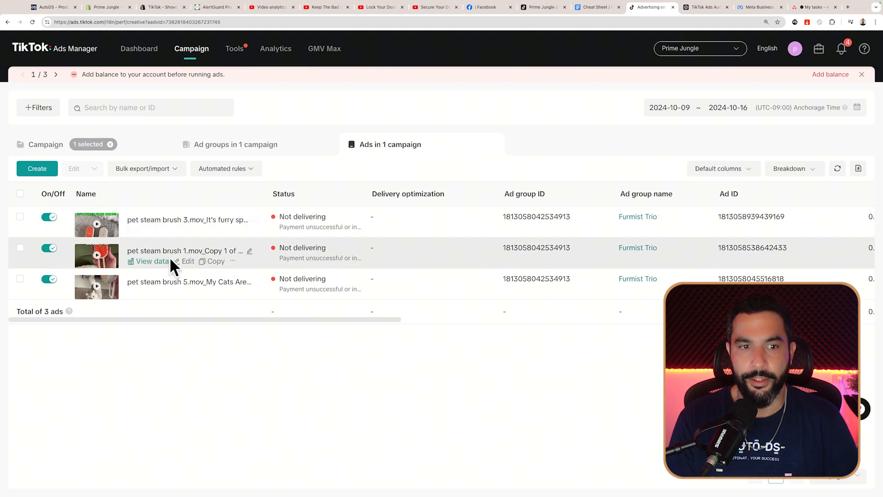
click(45, 145)
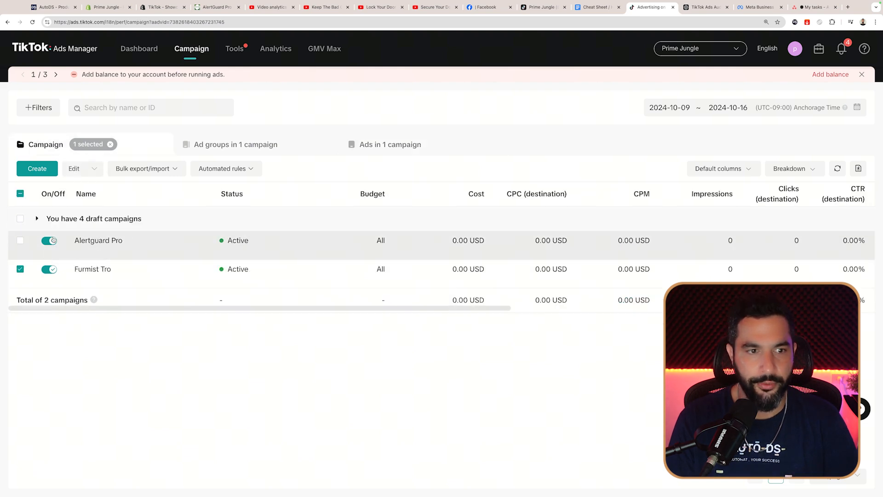
click(19, 269)
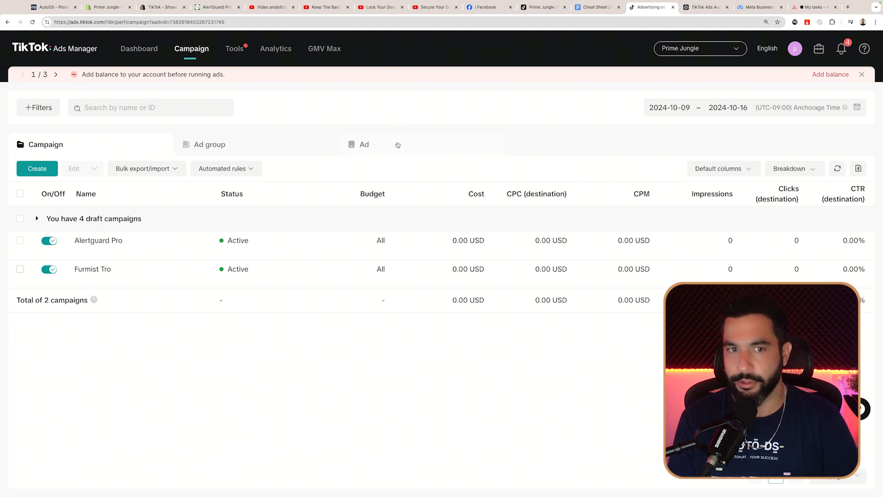
Step: View all ad groups and all six ads, then go to the payment page for adding funds
click(230, 151)
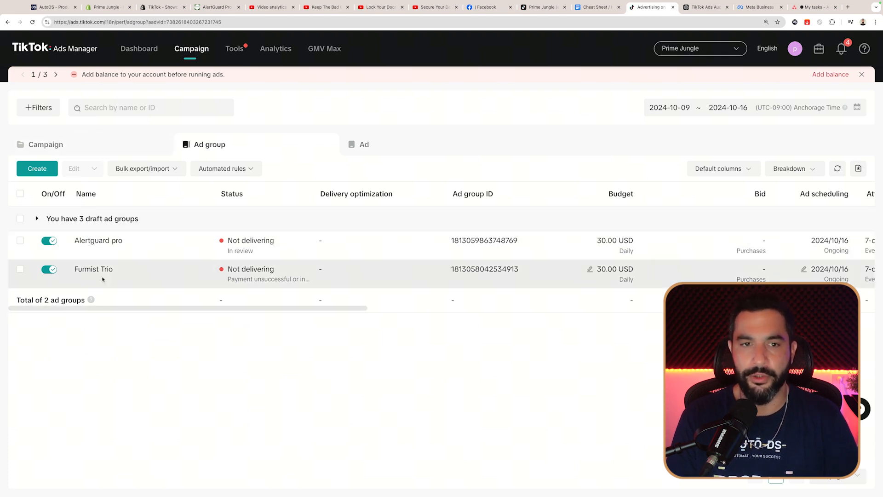
click(394, 146)
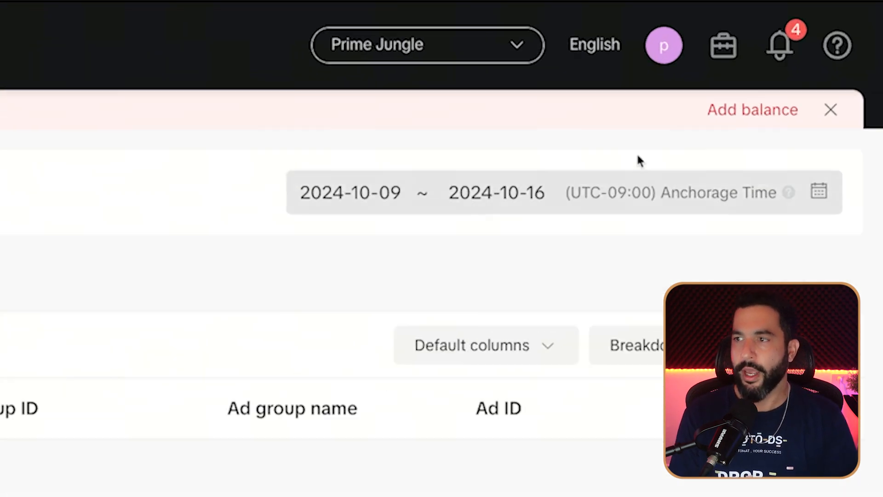
click(731, 111)
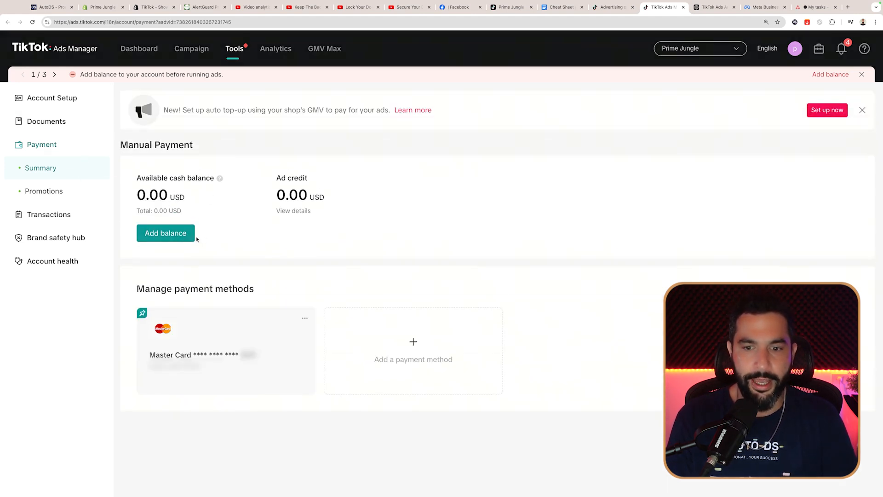
Step: Replace the 100.00 top-up with 200.00 USD and pay it with the saved Mastercard
click(173, 234)
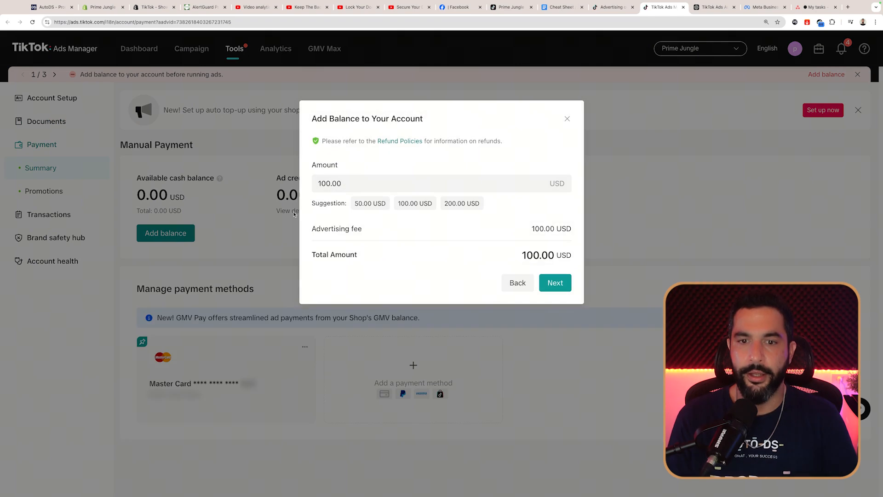
click(613, 10)
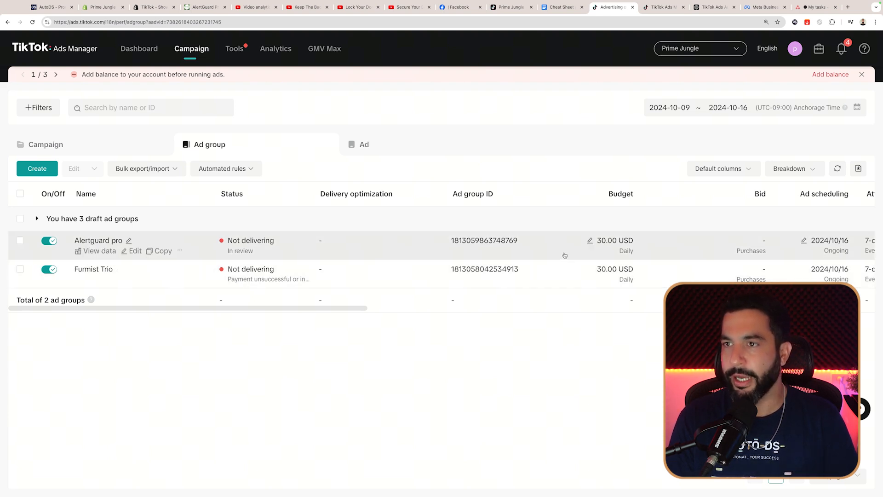
click(667, 8)
drag(396, 183, 265, 180)
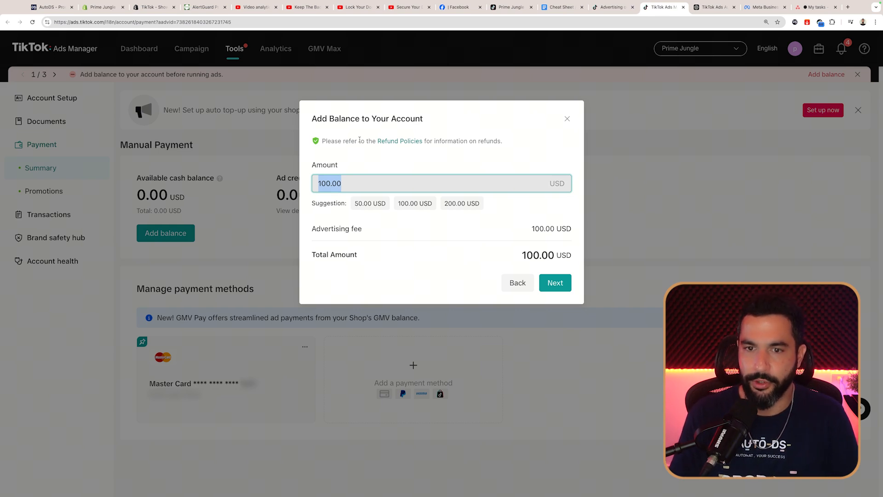
click(452, 204)
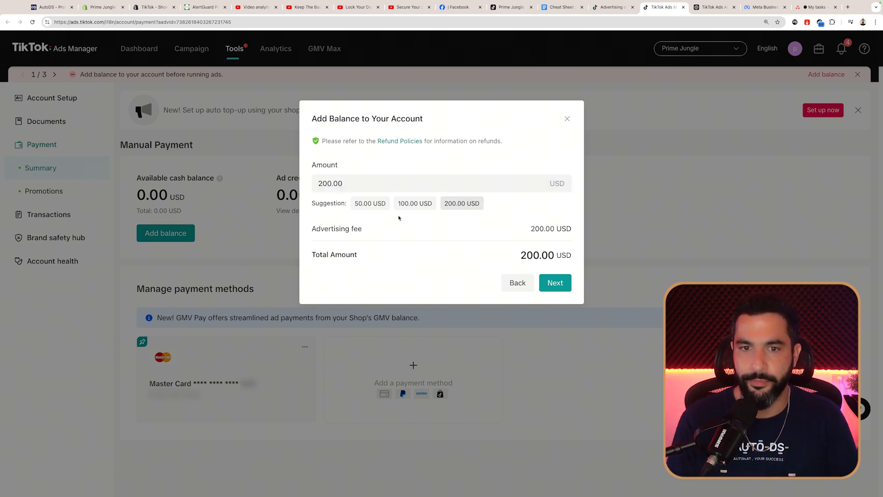
click(554, 282)
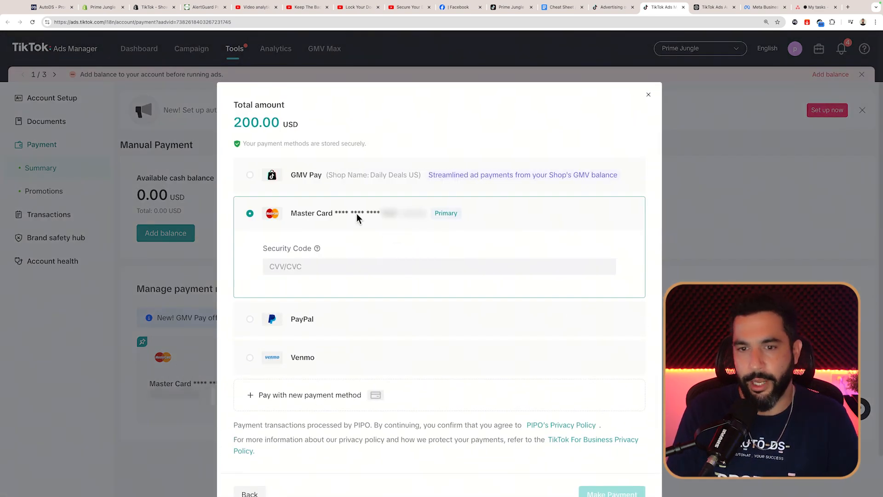
scroll(370, 220, down, 2)
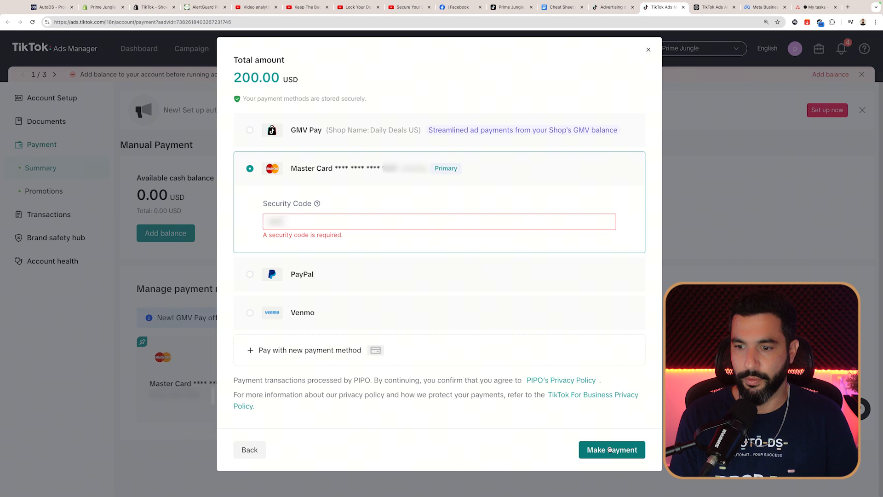
click(612, 450)
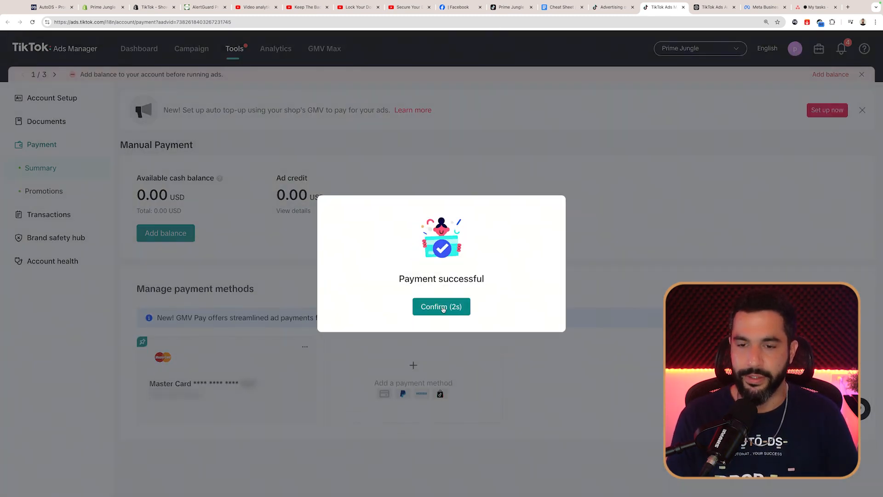
click(455, 307)
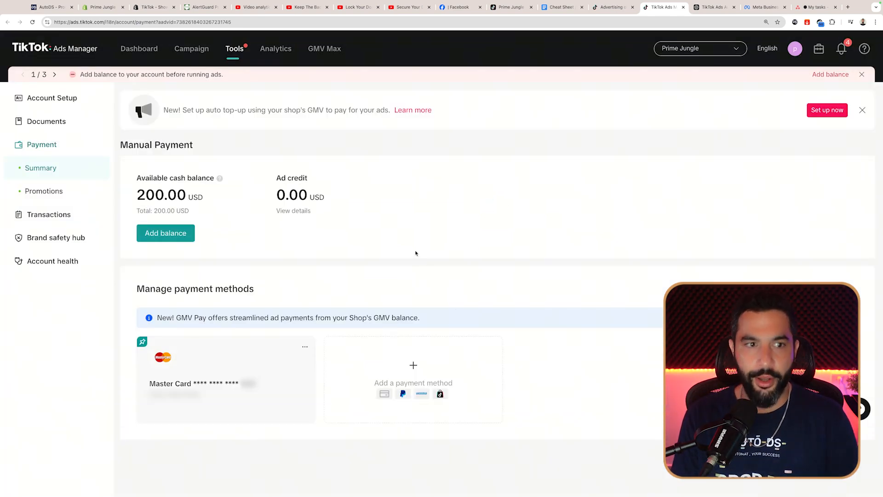
Step: Reload the Ads Manager campaign list so the balance warning clears, and close the extra tab
click(612, 8)
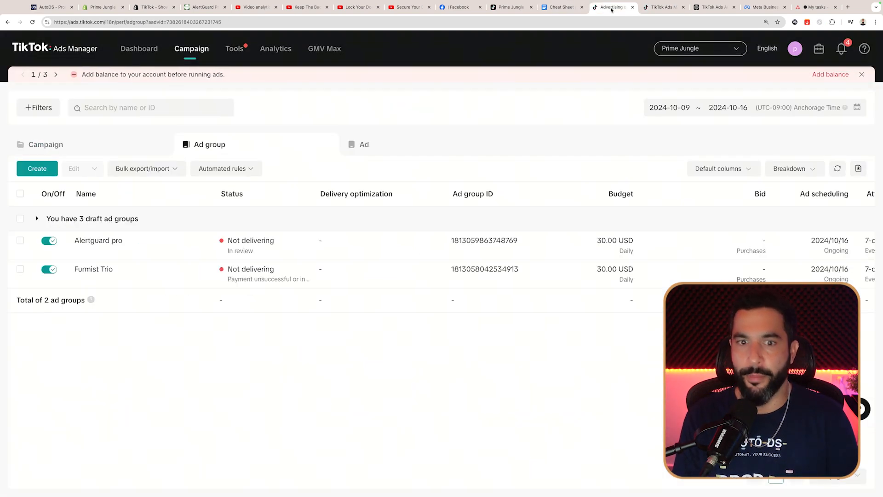
click(33, 22)
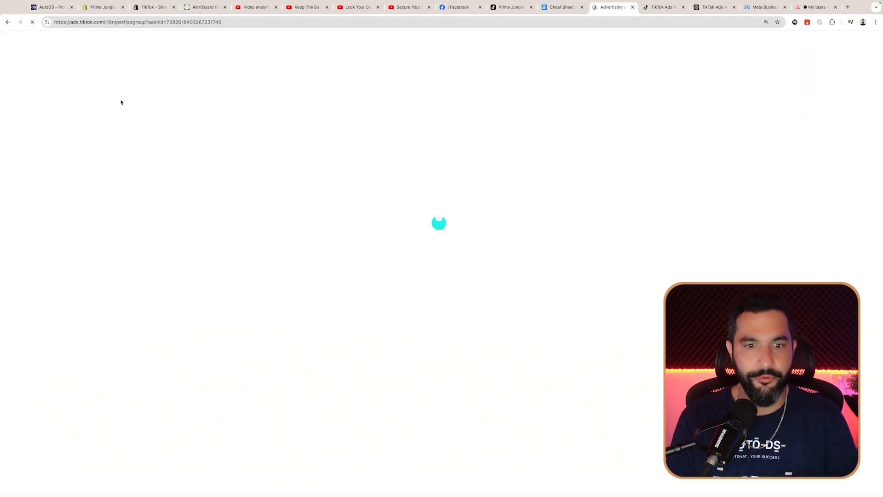
click(683, 6)
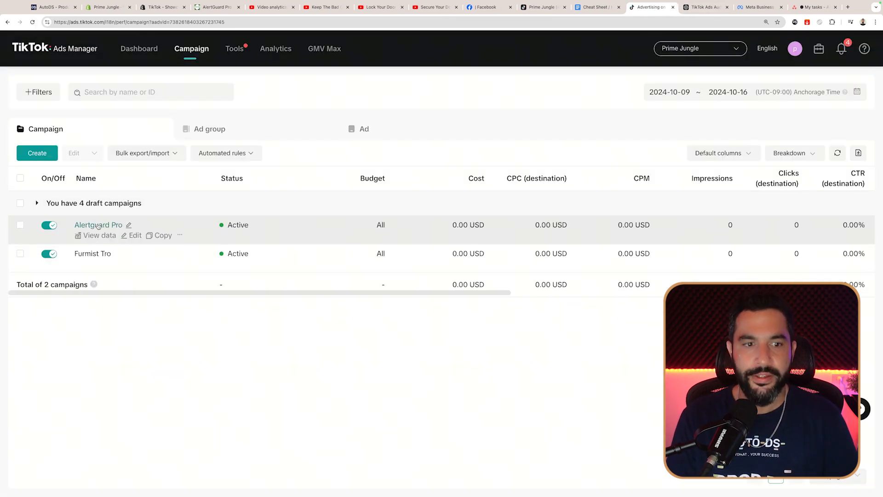